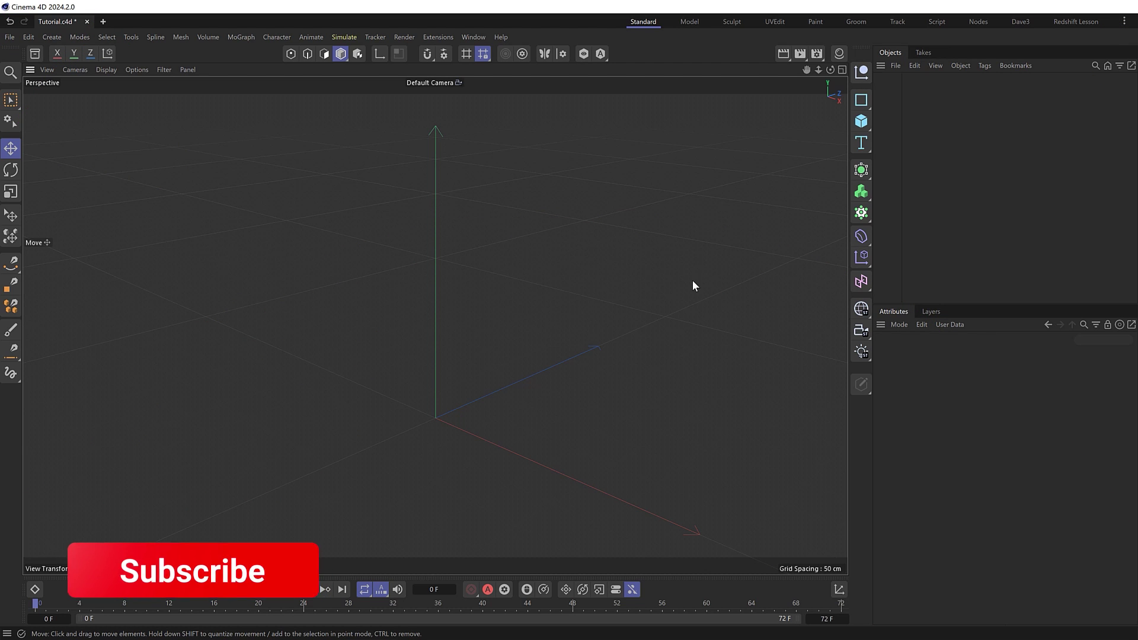
- Add a Helix in the XZ plane with 15 cm start and end radii
left_click(861, 99)
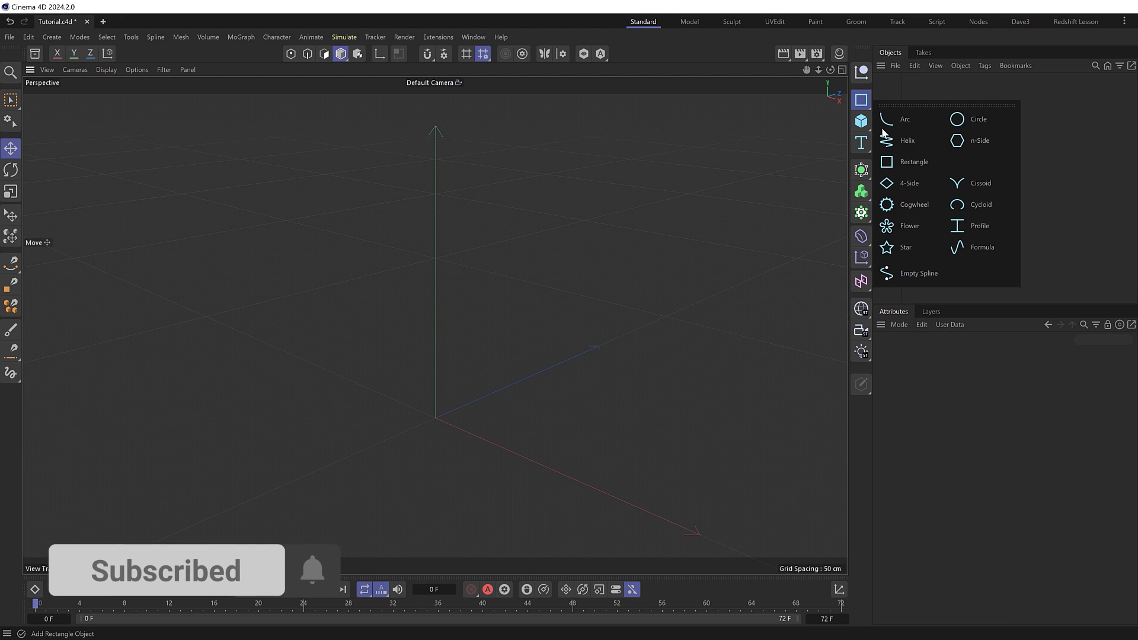
left_click(913, 139)
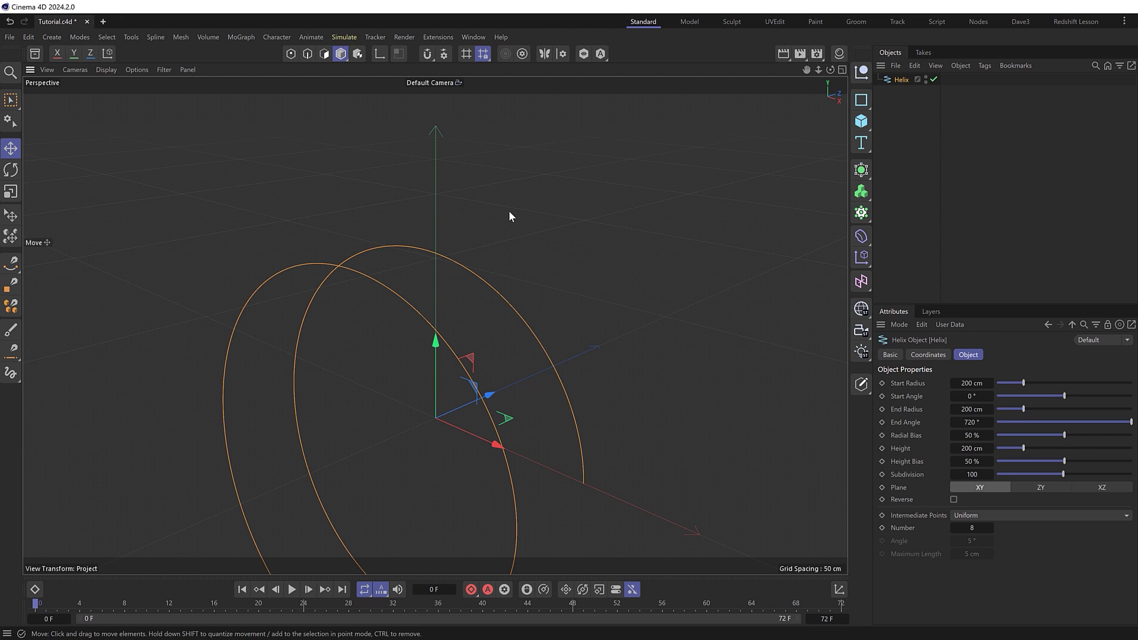
left_click(1094, 489)
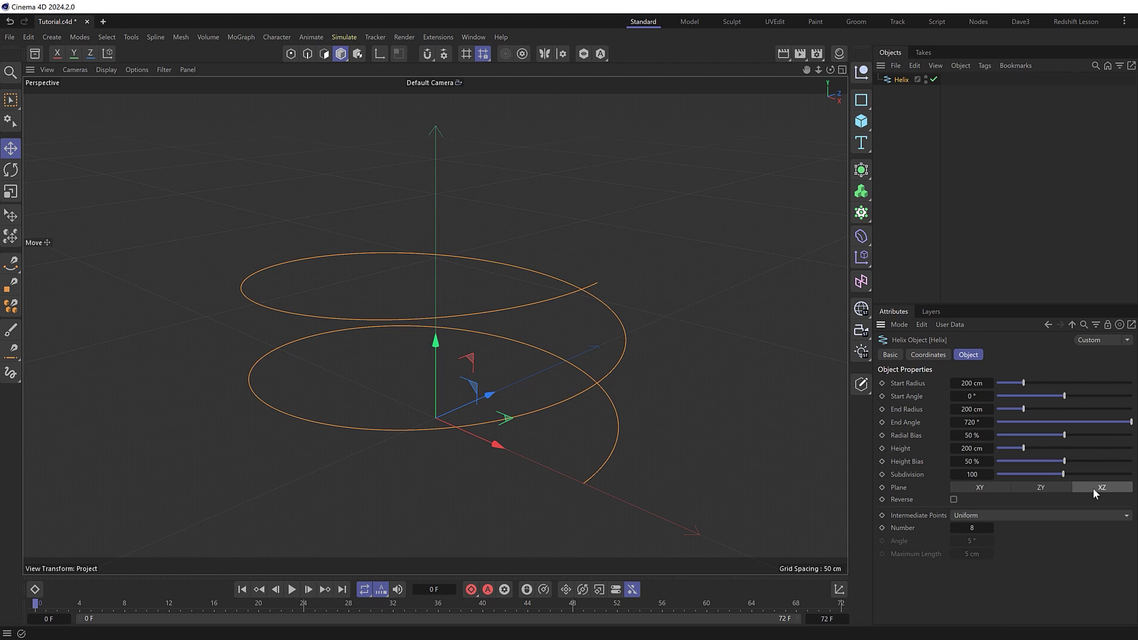
left_click(970, 386)
type("15")
left_click(973, 409)
type("15")
key("Return")
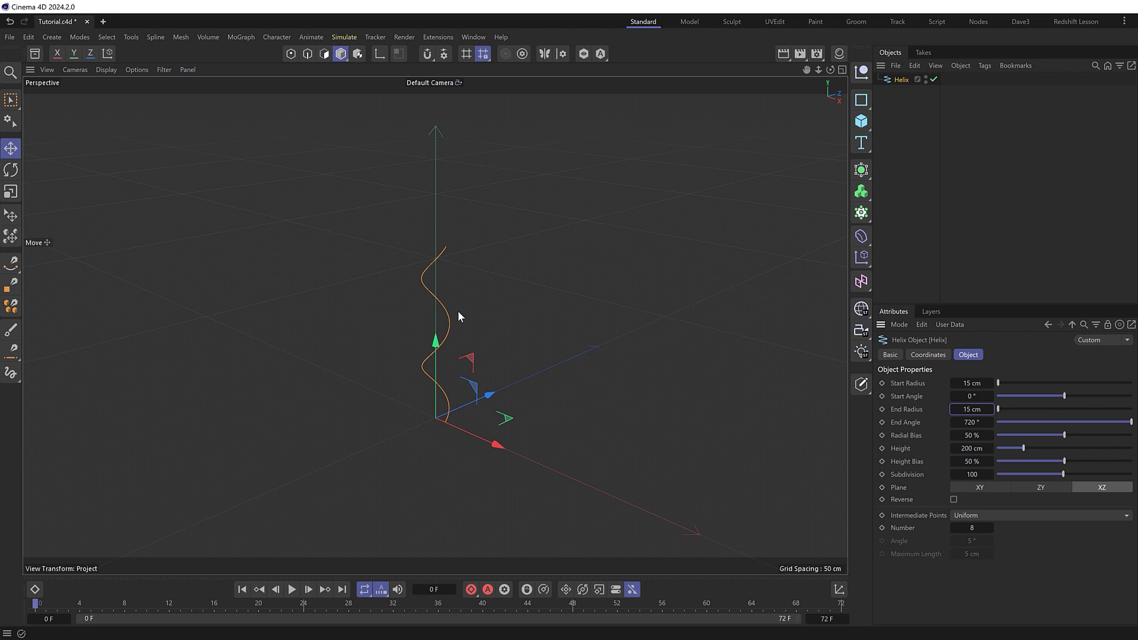
- Set the helix End Angle to 360*40 (14400°) and Subdivision to 200
left_click(964, 422)
type("36")
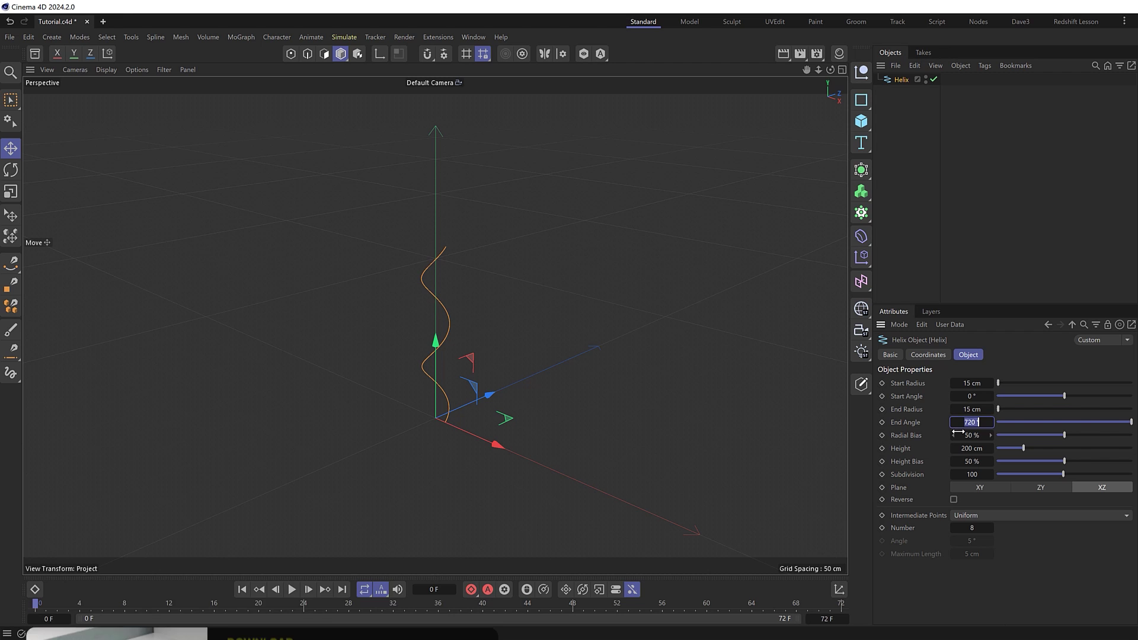
type("0")
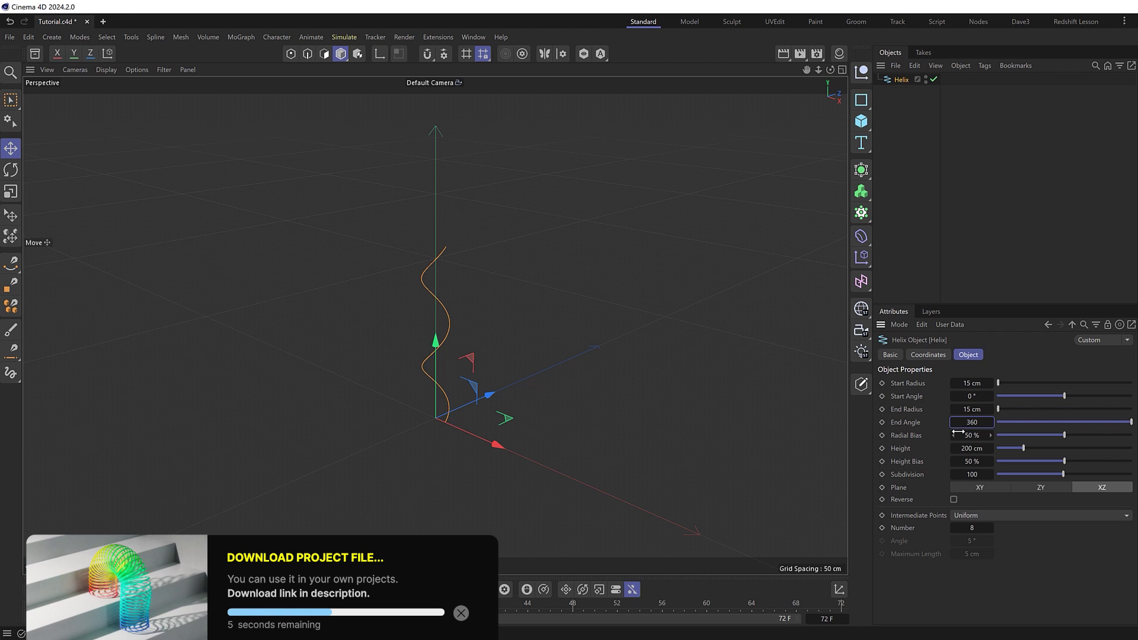
type("*40")
key("Return")
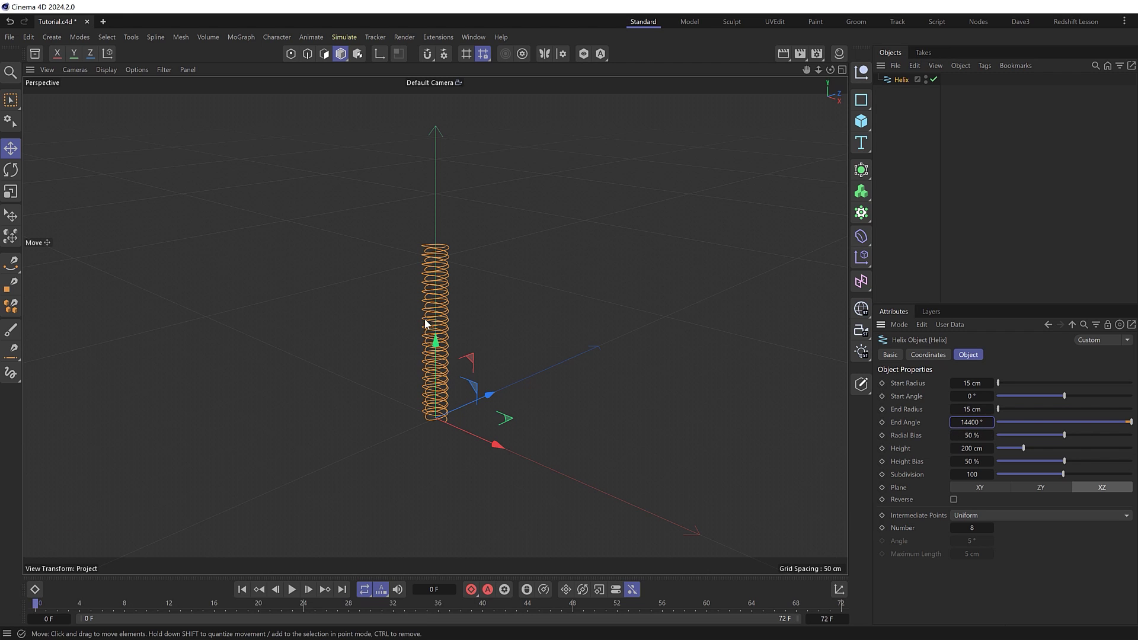
scroll(437, 338, "up", 3)
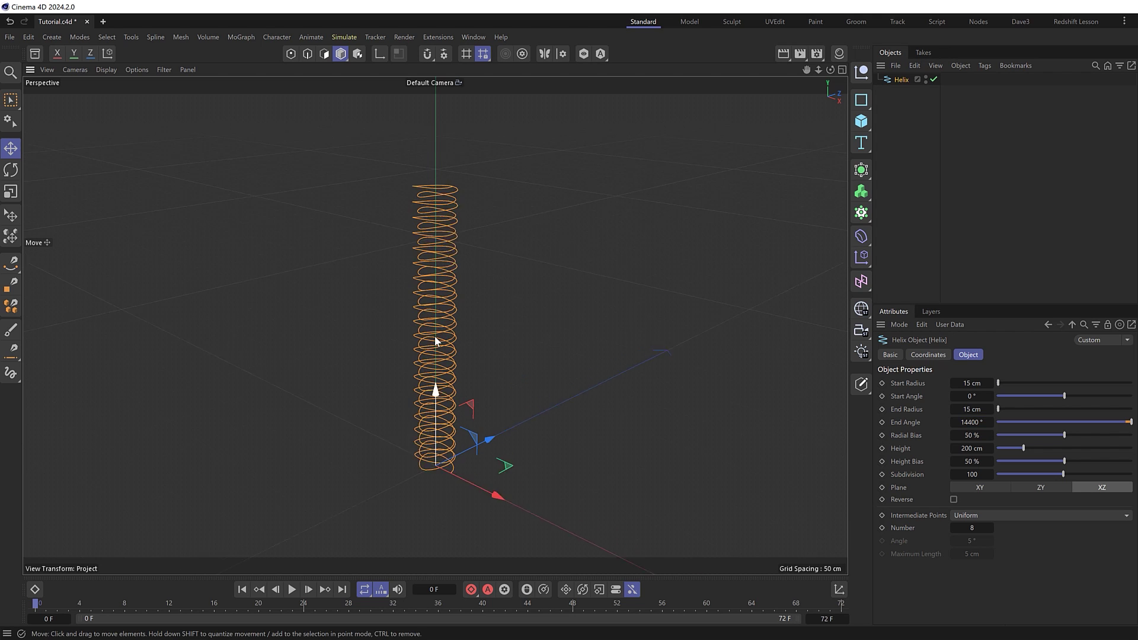
scroll(434, 341, "up", 2)
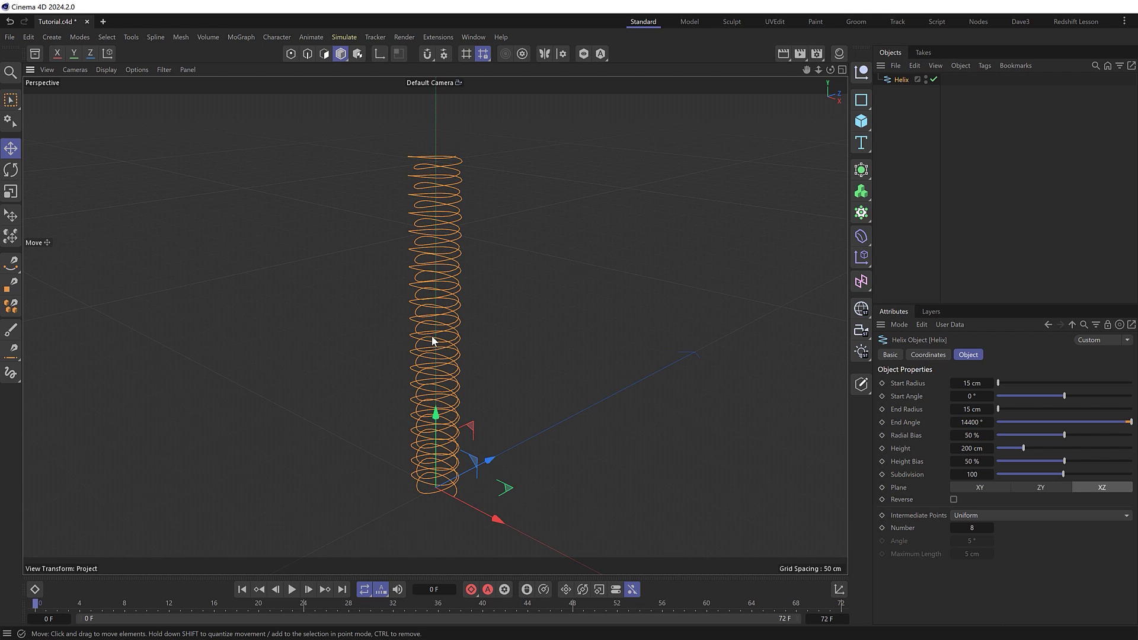
left_click_drag(431, 339, 477, 319, "alt")
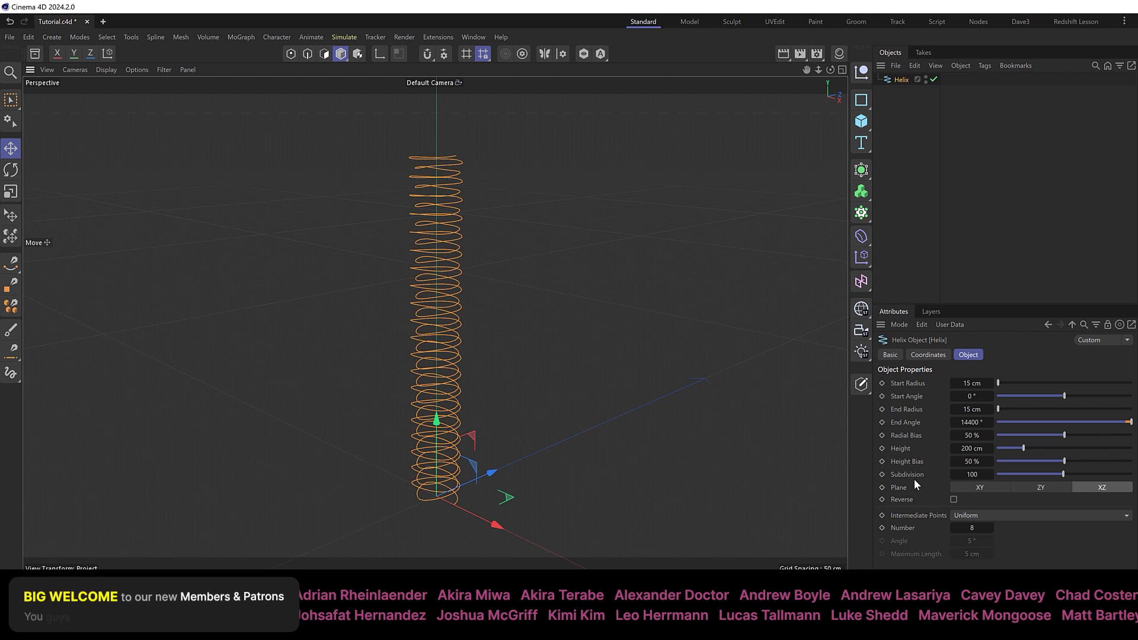
left_click_drag(1064, 474, 1132, 475)
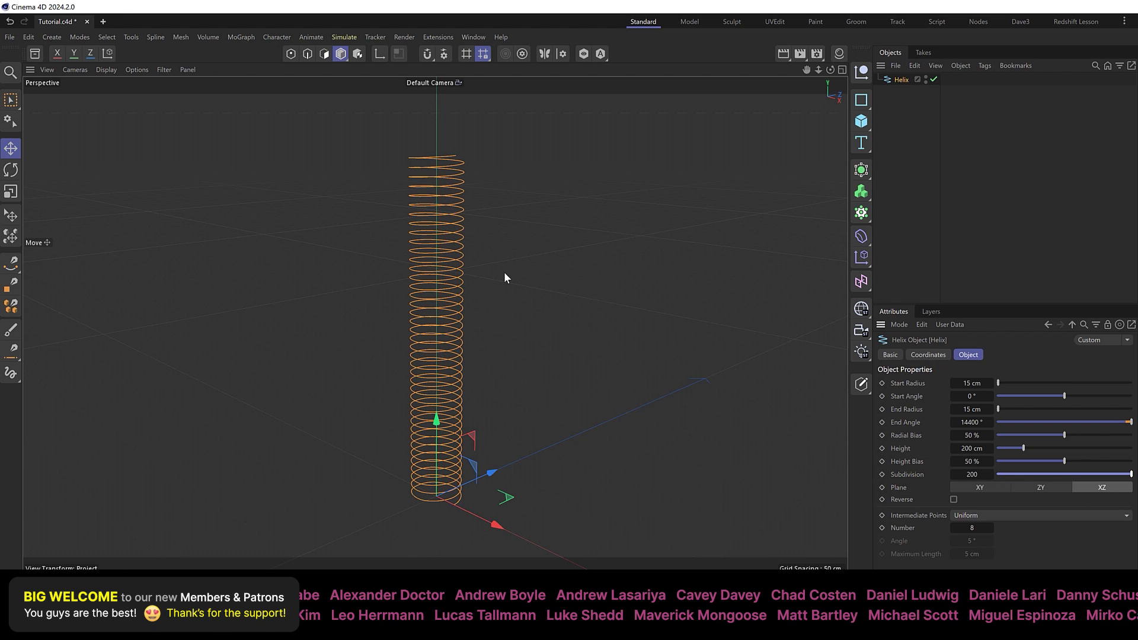
left_click_drag(501, 277, 254, 414, "alt")
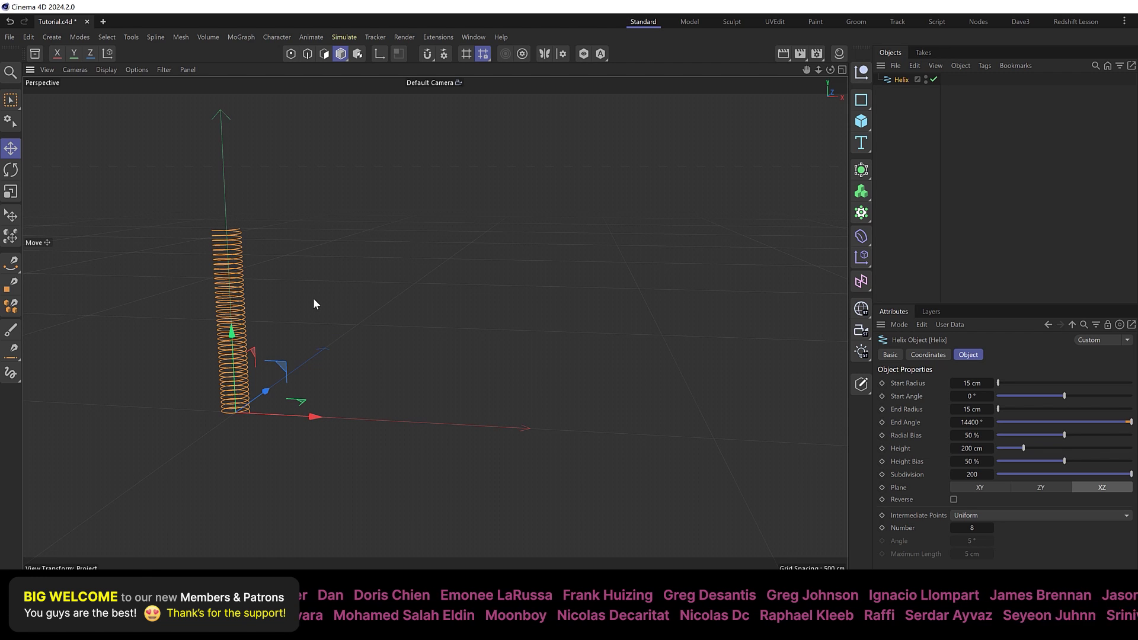
- Add a 100 cm wide Rectangle spline and slide it along X beside the helix
left_click(862, 107)
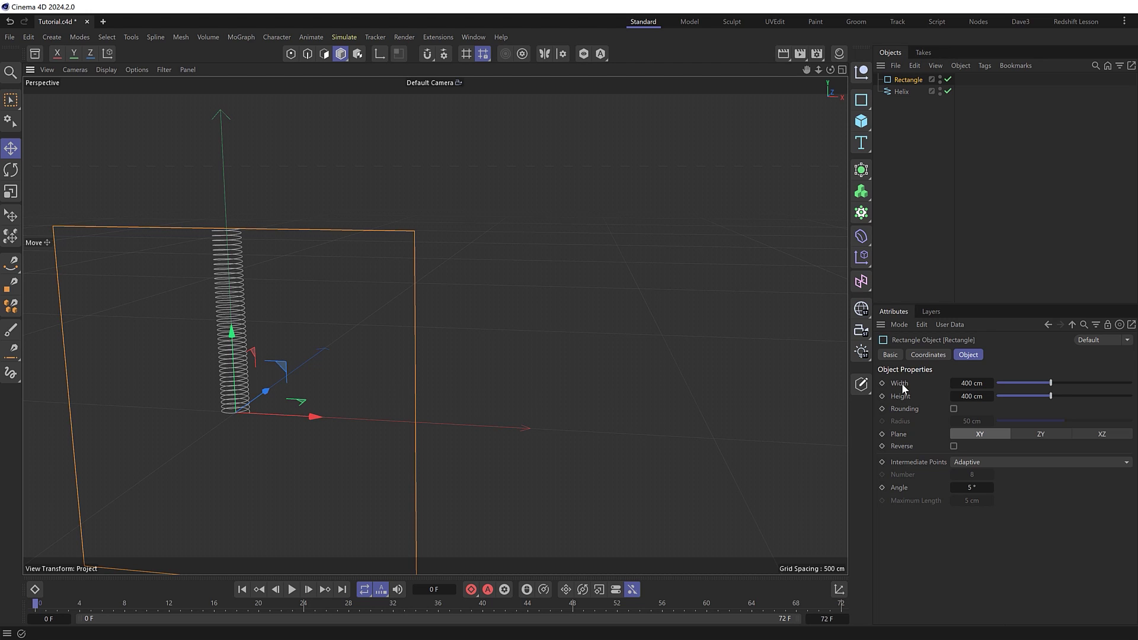
left_click(971, 383)
type("100")
key("Return")
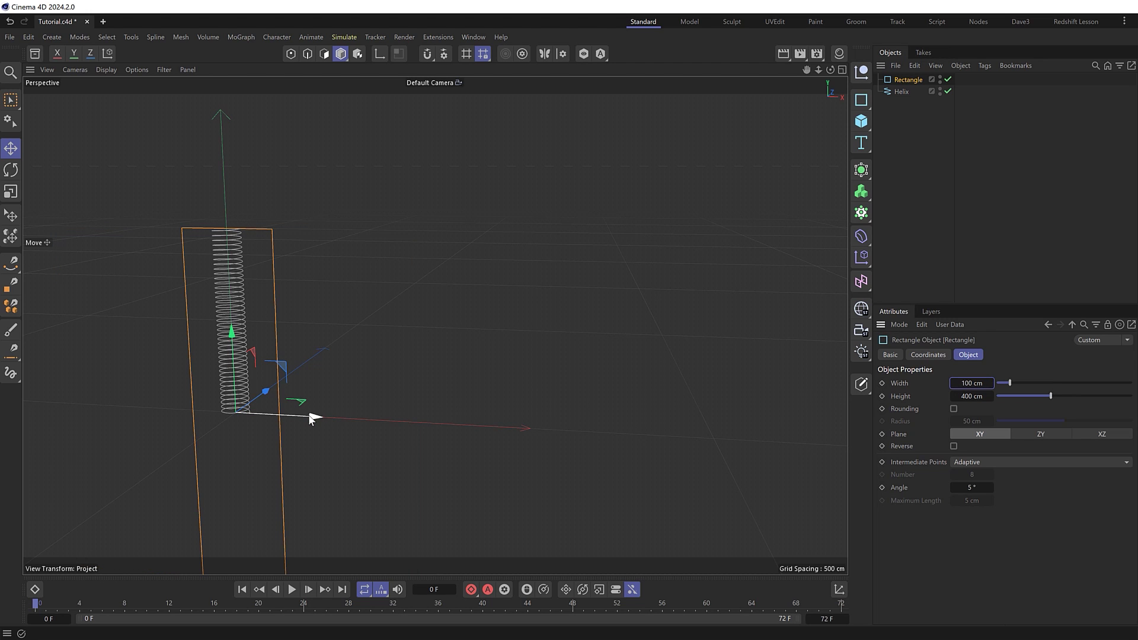
left_click_drag(314, 416, 358, 419)
- Set the rectangle's height to 200 cm and reframe the view with H
scroll(206, 399, "up", 5)
scroll(402, 400, "up", 3)
scroll(402, 400, "up", 1)
double_click(971, 397)
type("200")
key("Return")
scroll(531, 407, "down", 1)
key("h")
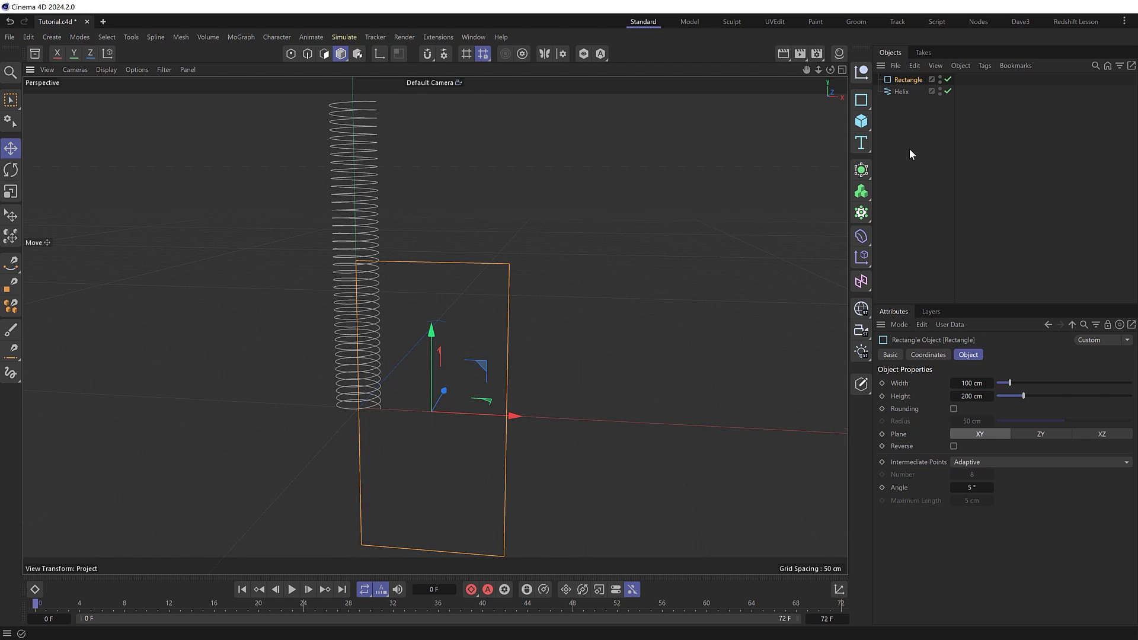
- Make the rectangle editable with C and uncheck Close Spline to open it
key("c")
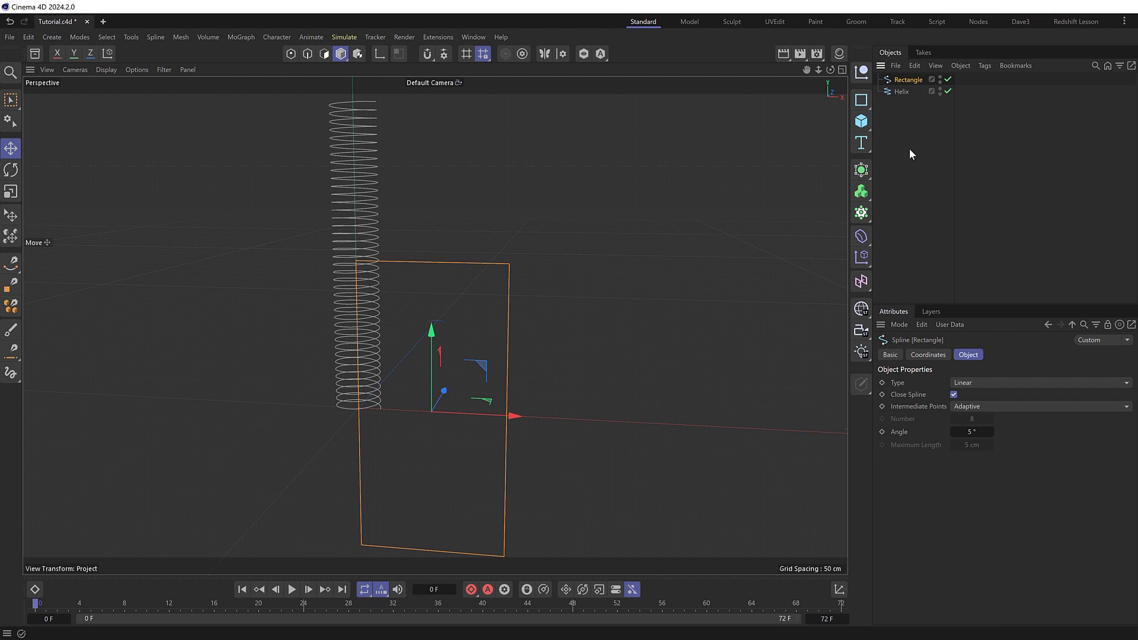
left_click(954, 395)
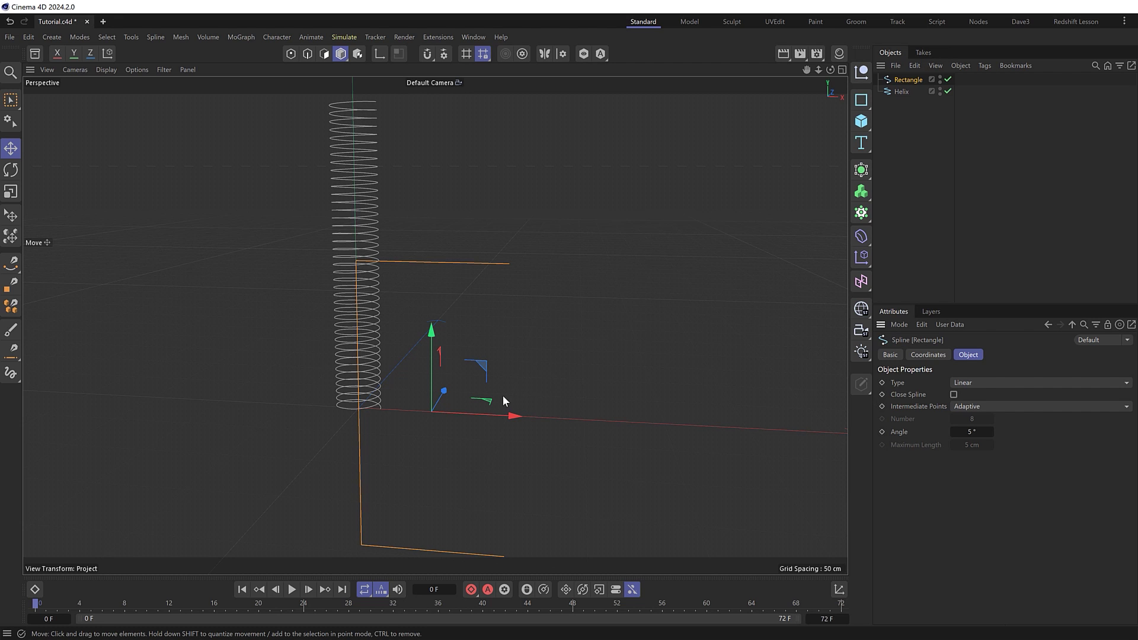
middle_click_drag(419, 552, 480, 356, "alt")
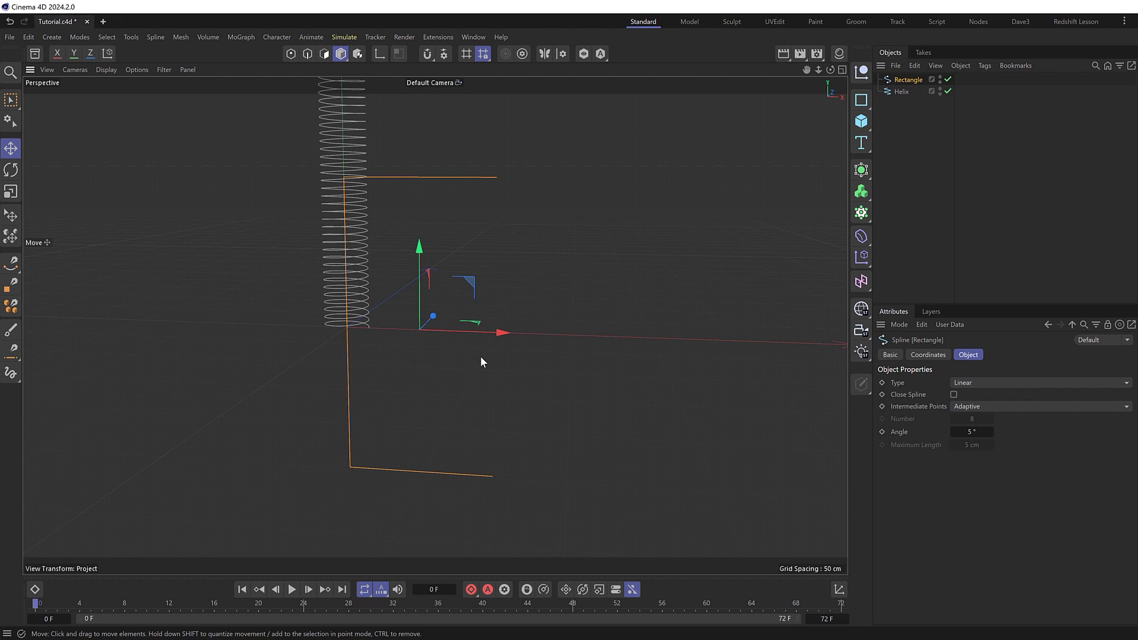
- Make the bottom-right point the spline's first point via Point Order > Set First Point
left_click(290, 53)
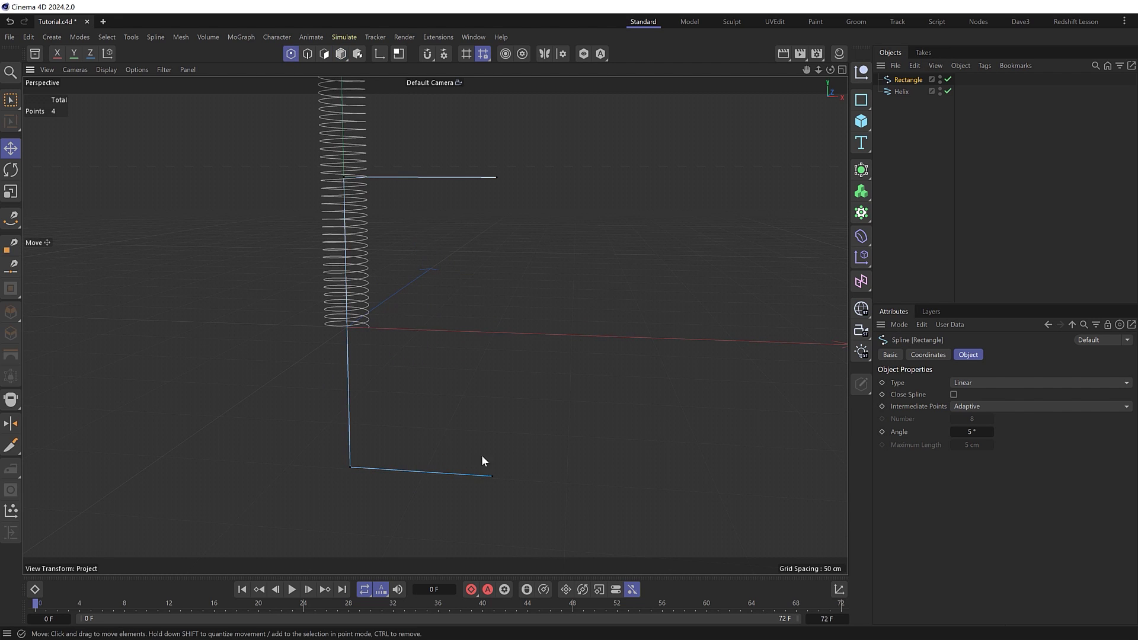
left_click(493, 476)
right_click(495, 478)
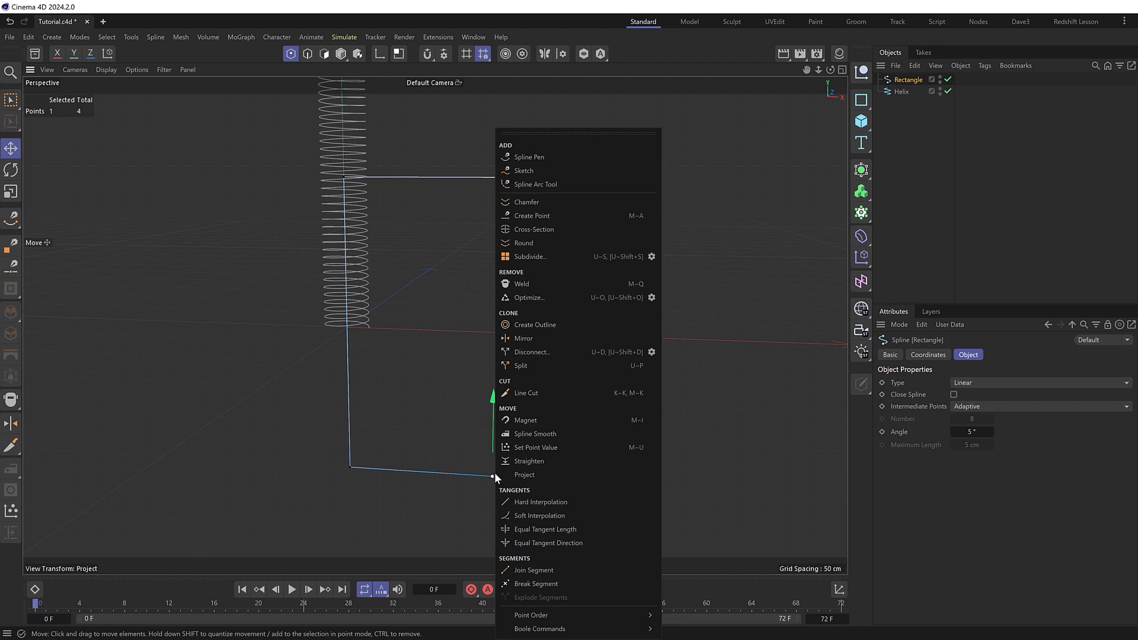
mouse_move(553, 617)
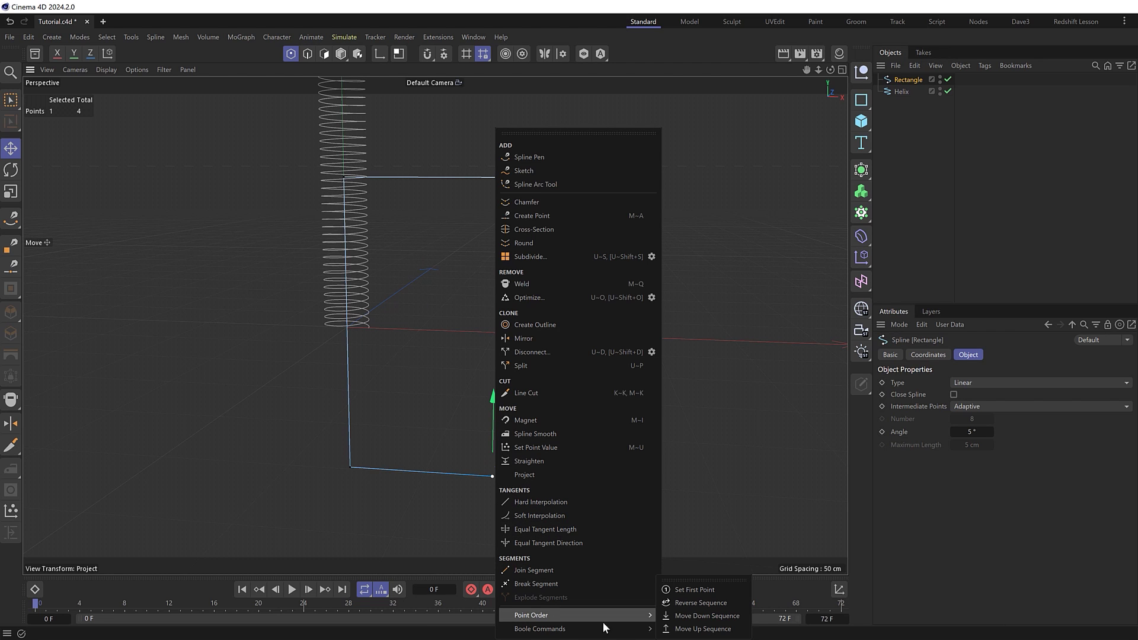
left_click(731, 589)
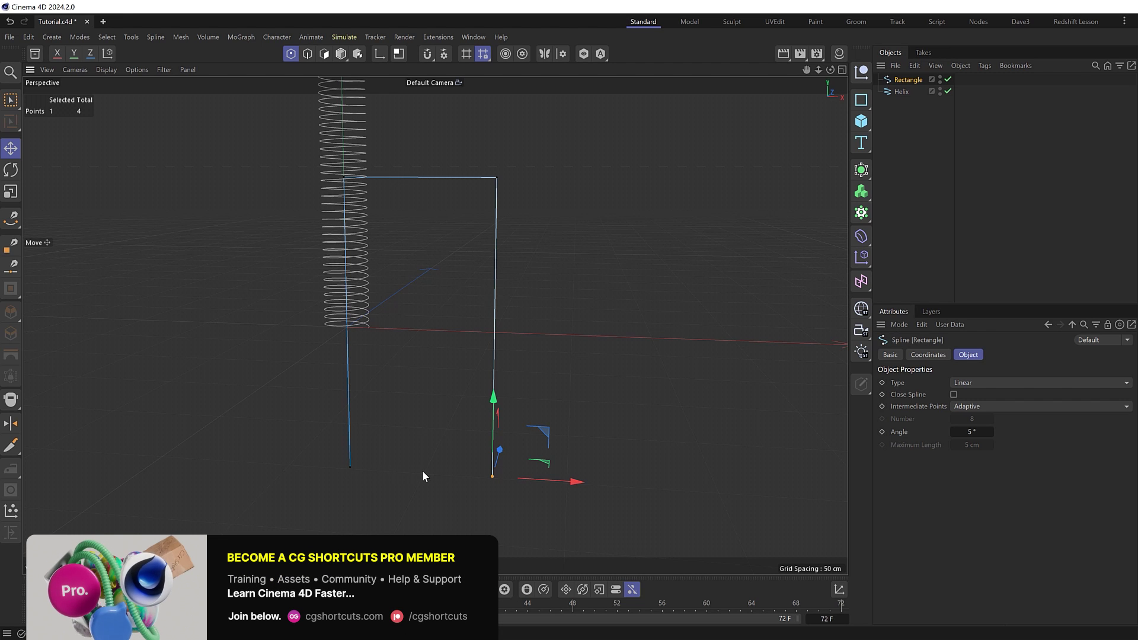
- Raise both bottom points about 100 cm and chamfer the top corners 57.535 cm into an arch
left_click(350, 468, "shift")
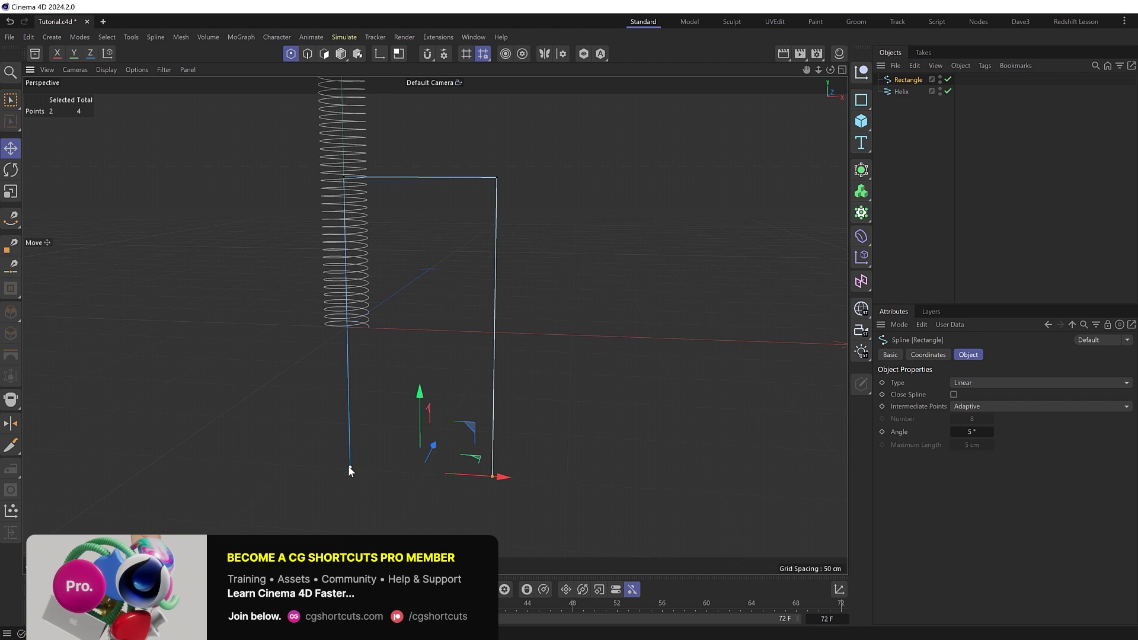
left_click_drag(417, 403, 437, 247)
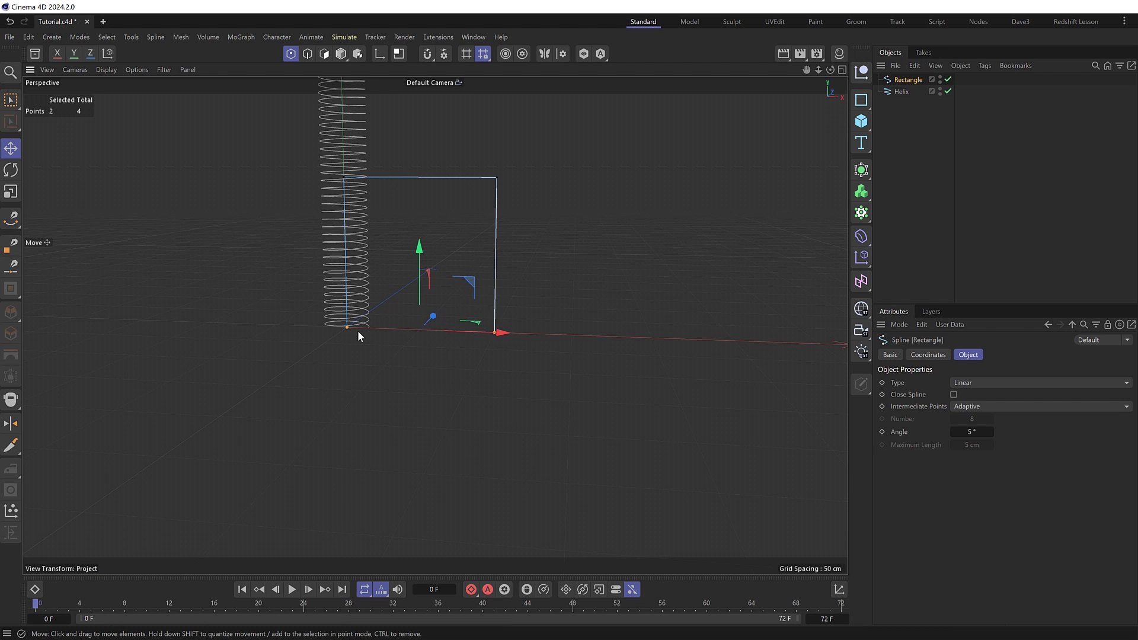
left_click(498, 176)
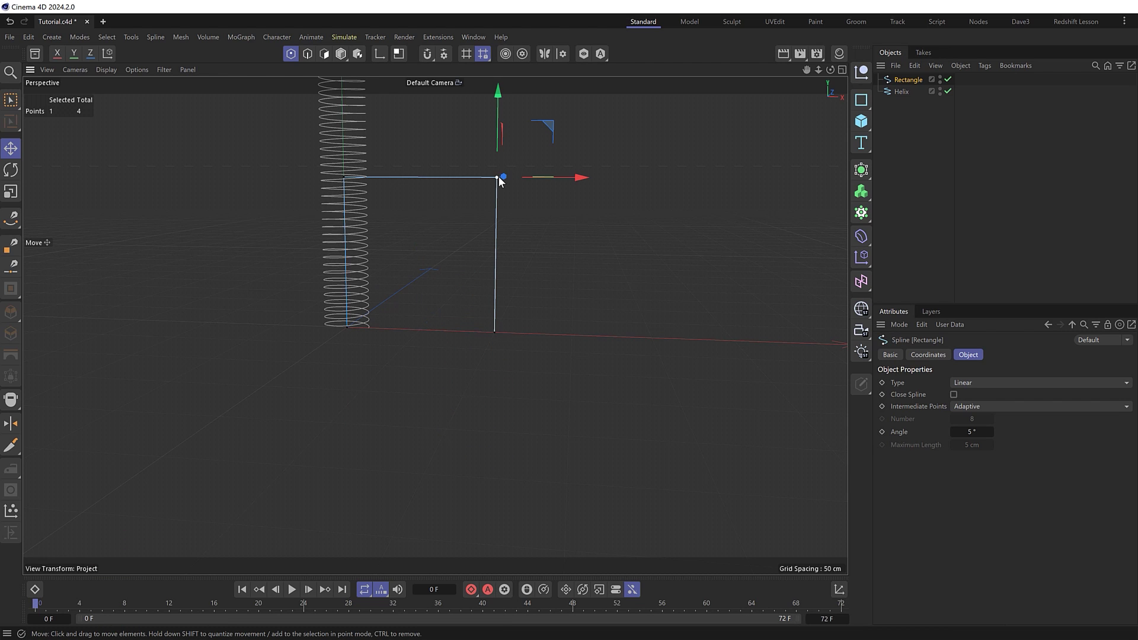
left_click(344, 177, "shift")
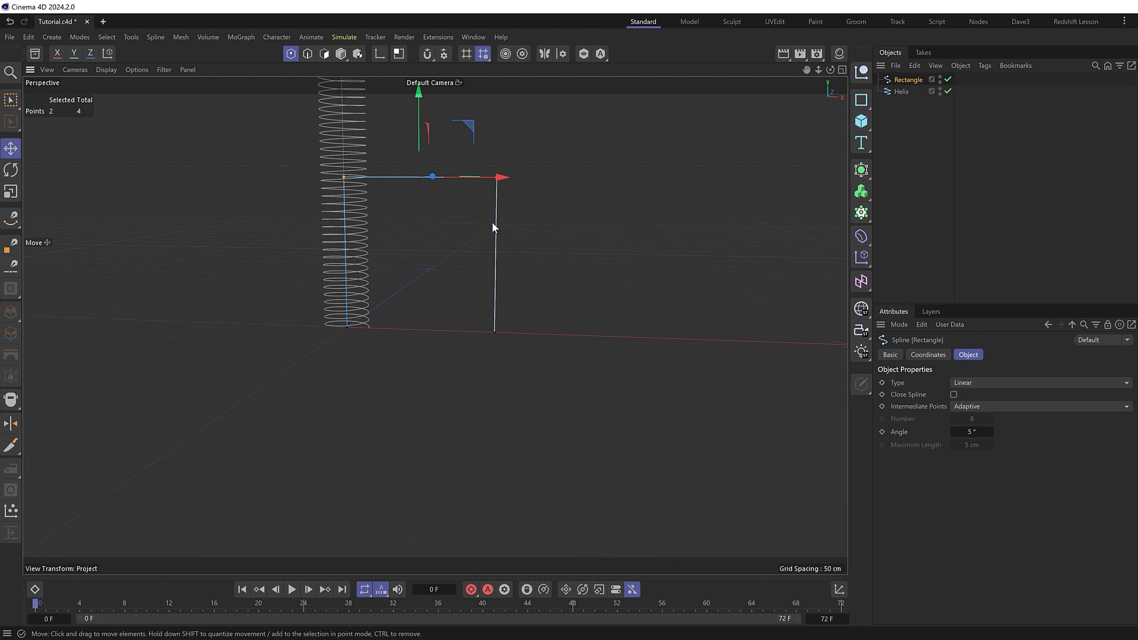
right_click(525, 149)
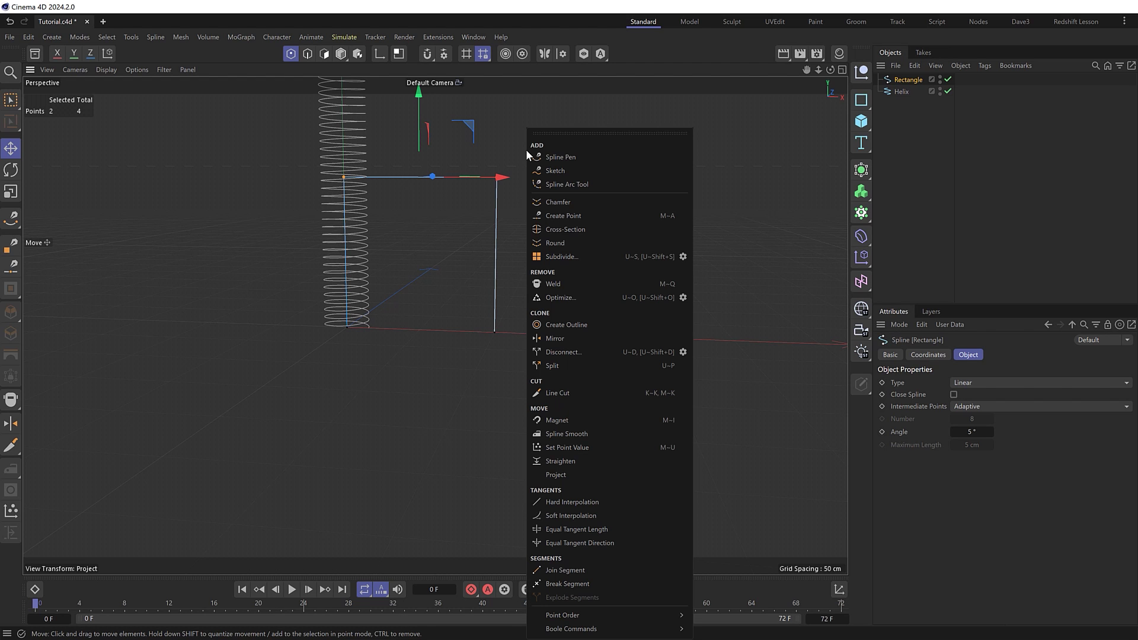
left_click(571, 202)
left_click_drag(539, 281, 573, 285)
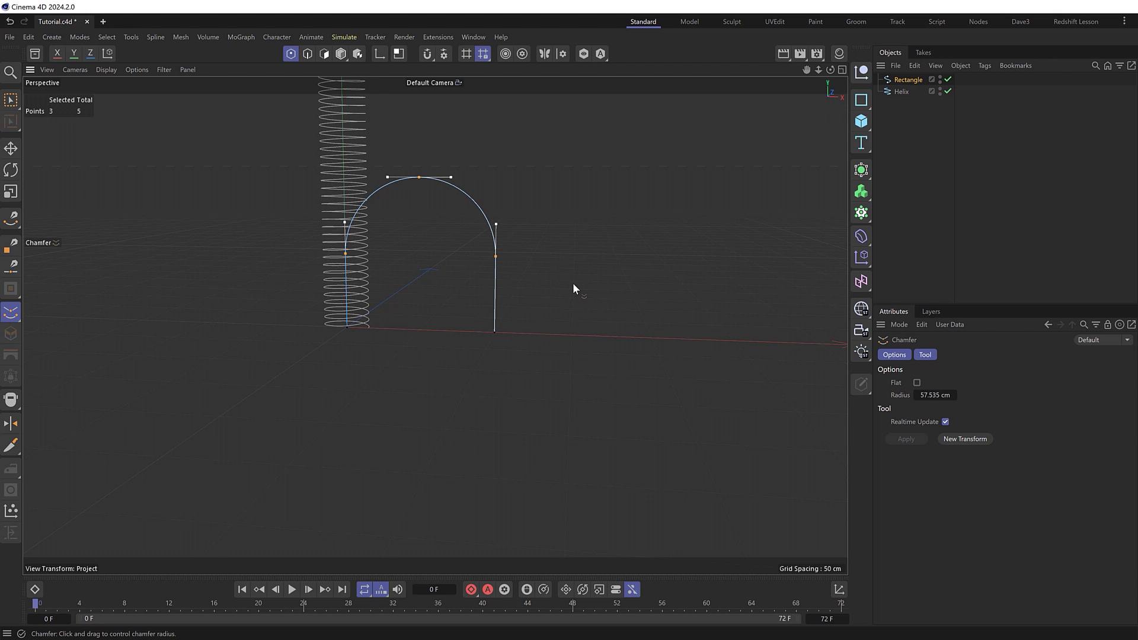
- Rename the arch spline to Path 1 and frame the scene with H
double_click(907, 79)
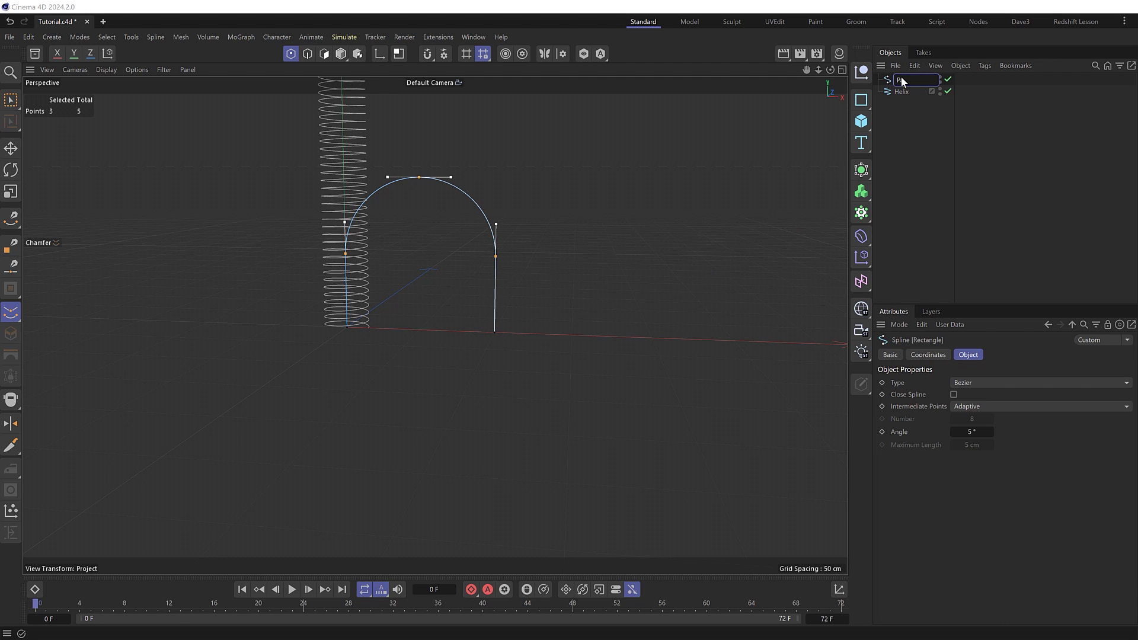
left_click(934, 129)
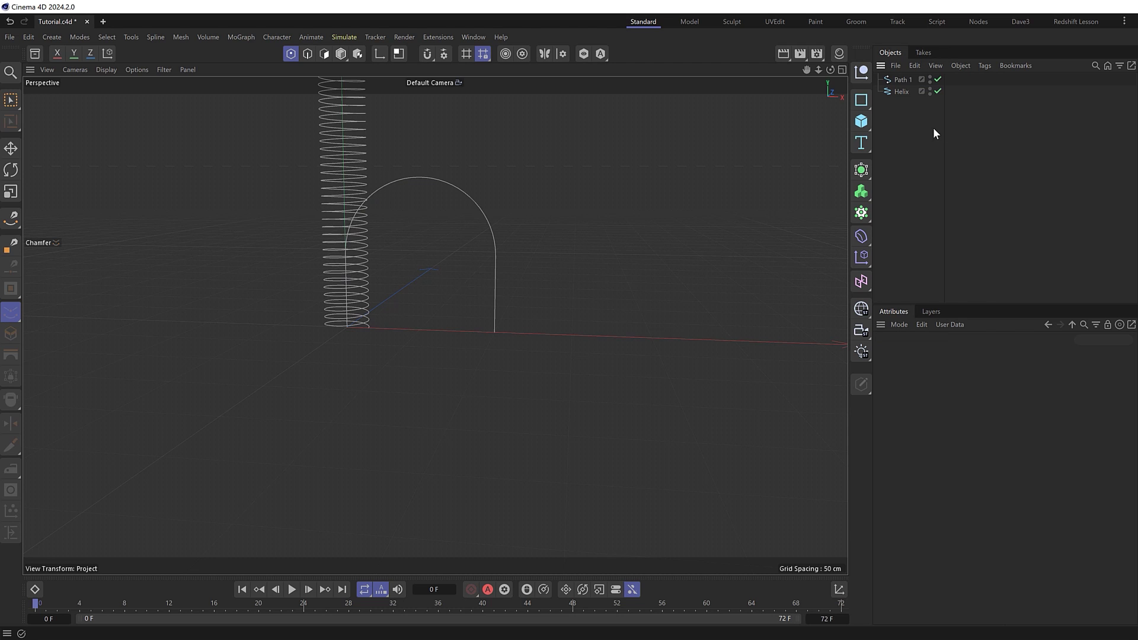
key("h")
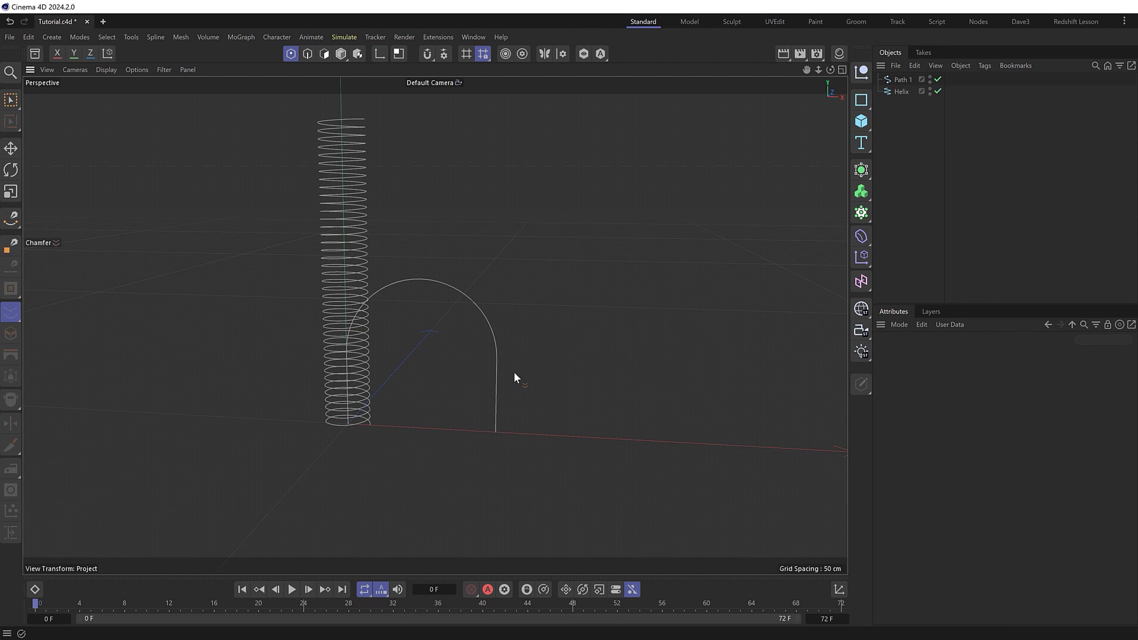
- Add a Spline Wrap deformer under the Helix via the Commander search 'wrap'
left_click(901, 90)
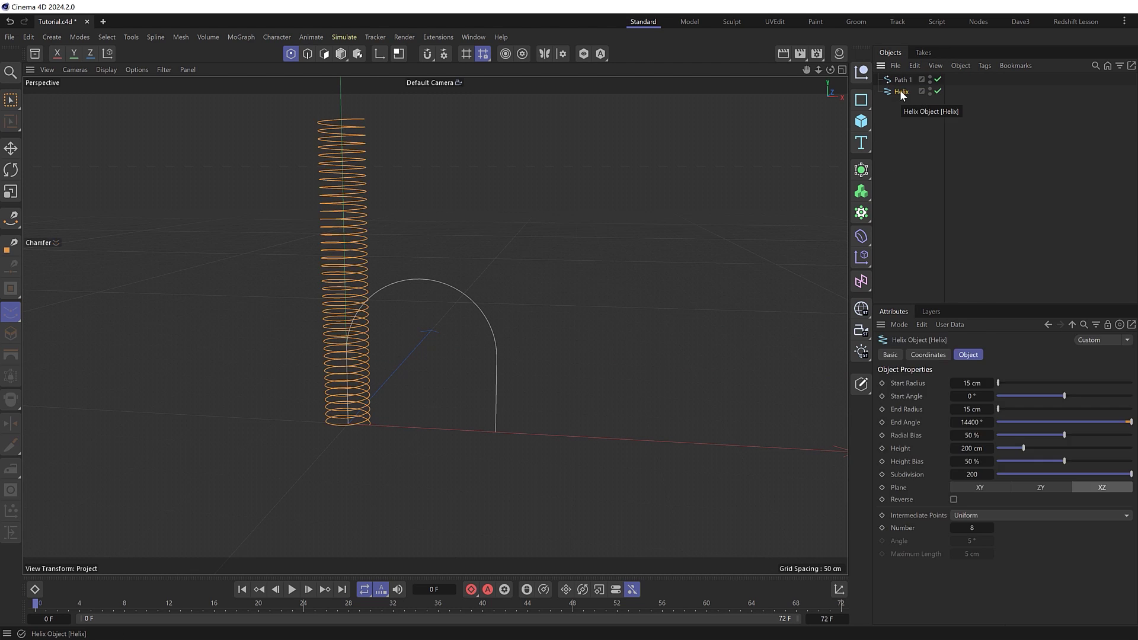
key("shift+c")
type("wrap")
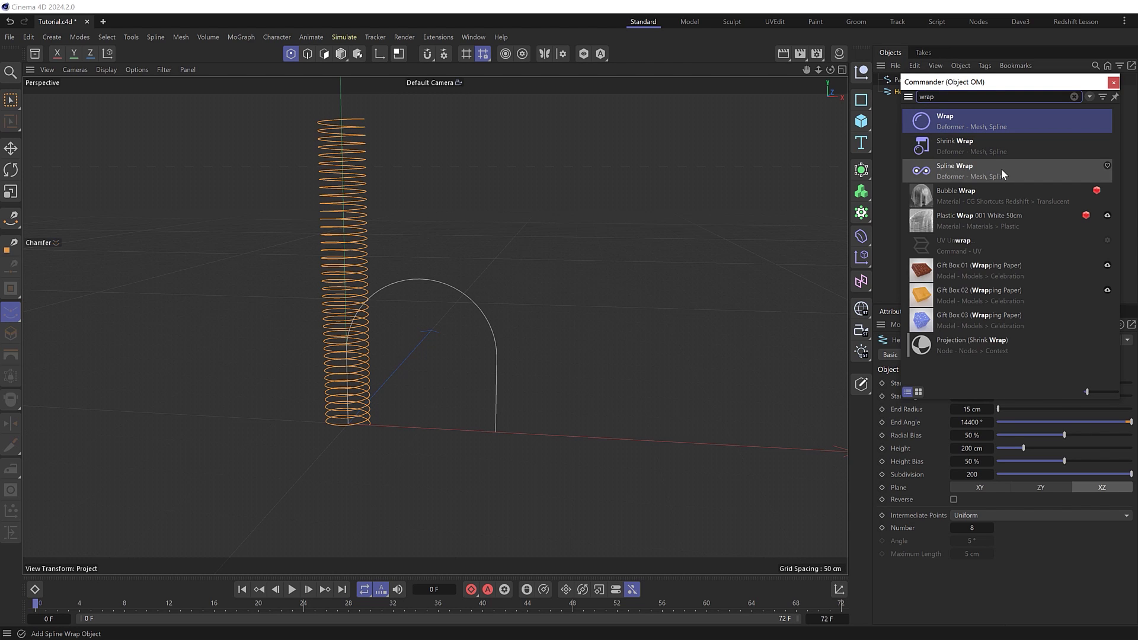
left_click(1001, 170)
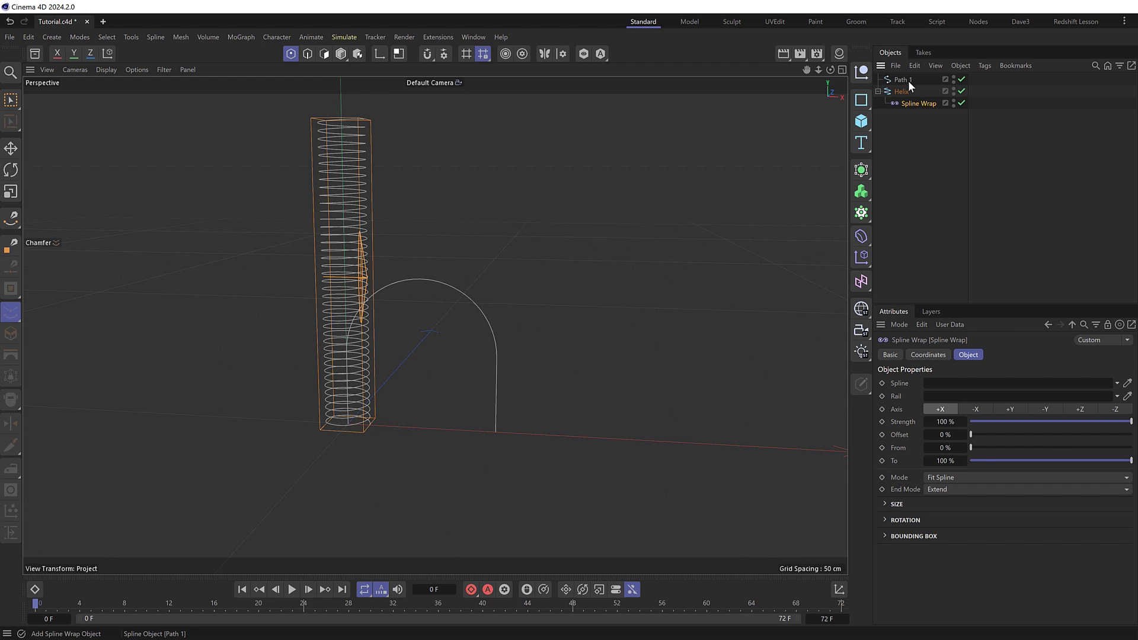
- Set the Spline Wrap to Path 1 on the +Y axis, test From/To, then undo
left_click_drag(906, 80, 963, 384)
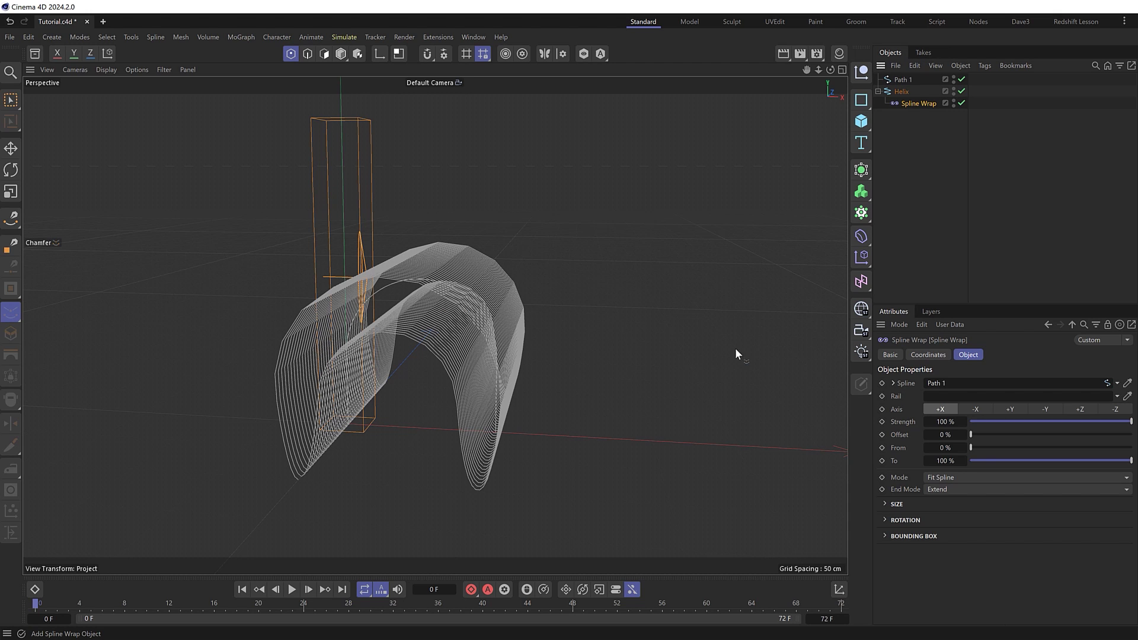
left_click(1011, 409)
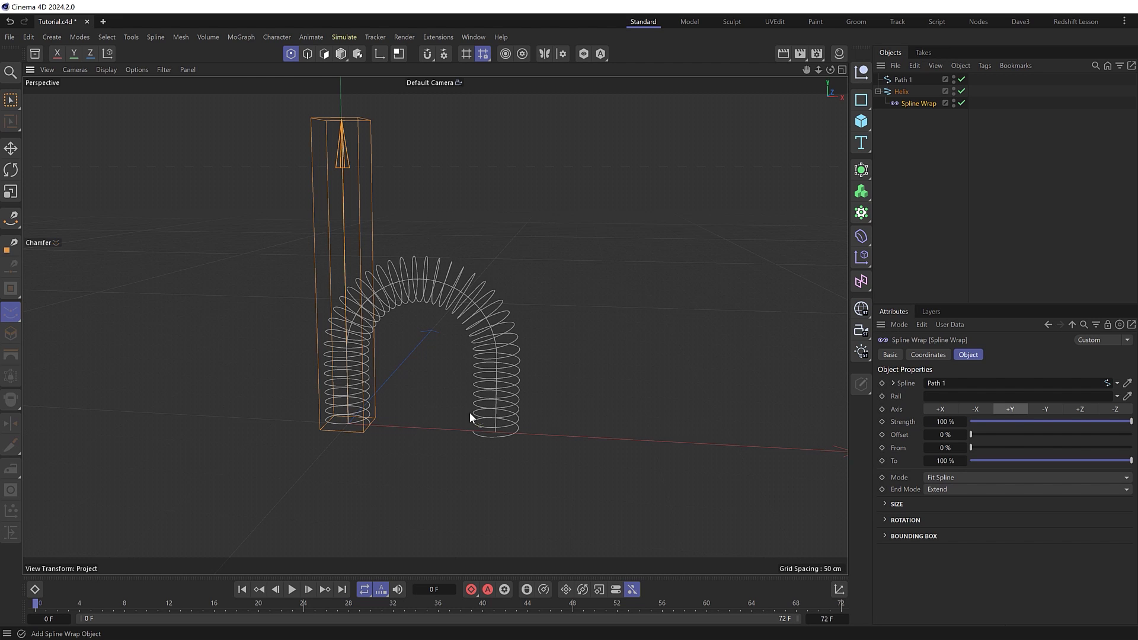
left_click_drag(469, 411, 383, 415, "alt")
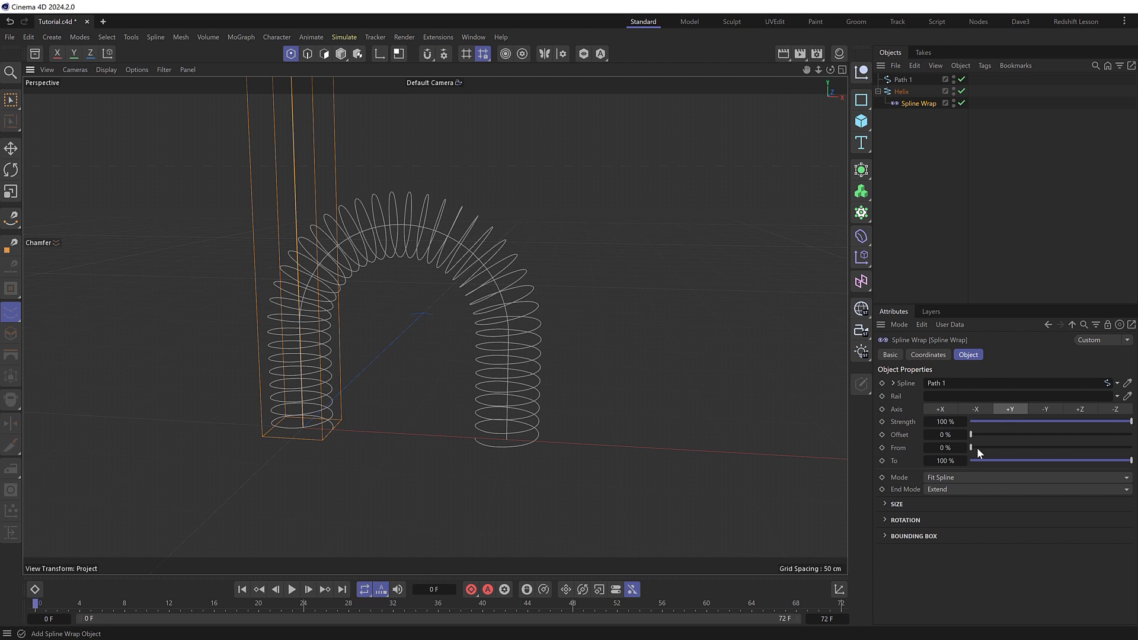
mouse_move(978, 449)
left_mouse_down()
mouse_move(1109, 456)
mouse_move(969, 461)
left_mouse_up()
left_click_drag(1131, 460, 986, 475)
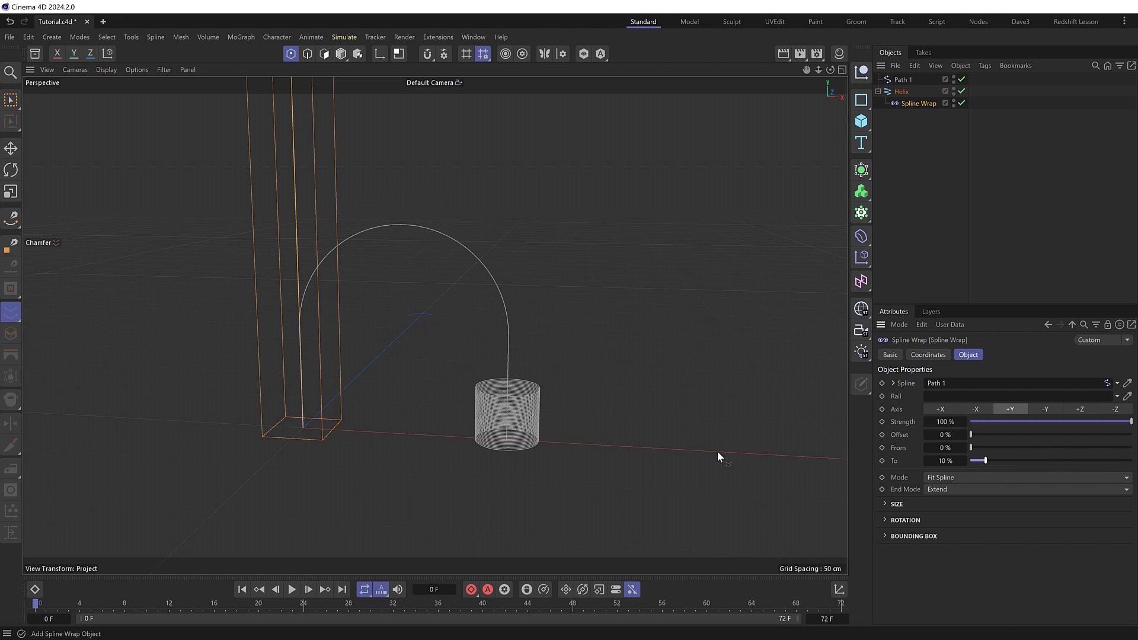
key("ctrl+z")
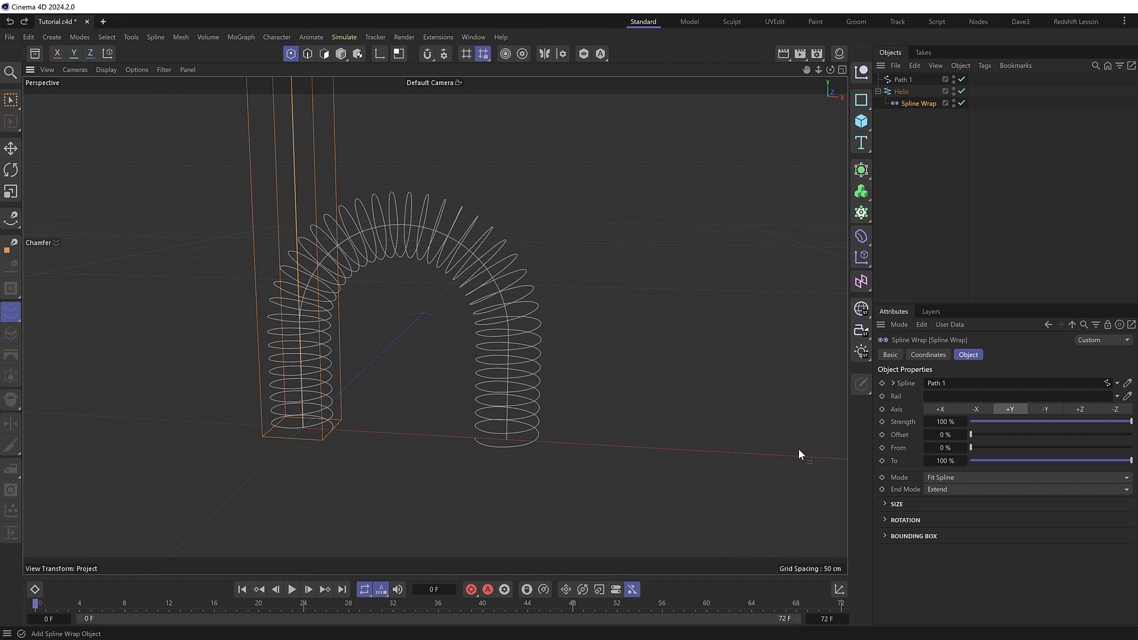
- Set Spline Wrap From to 95% and keyframe From and To at frame 0
left_click_drag(971, 447, 1129, 455)
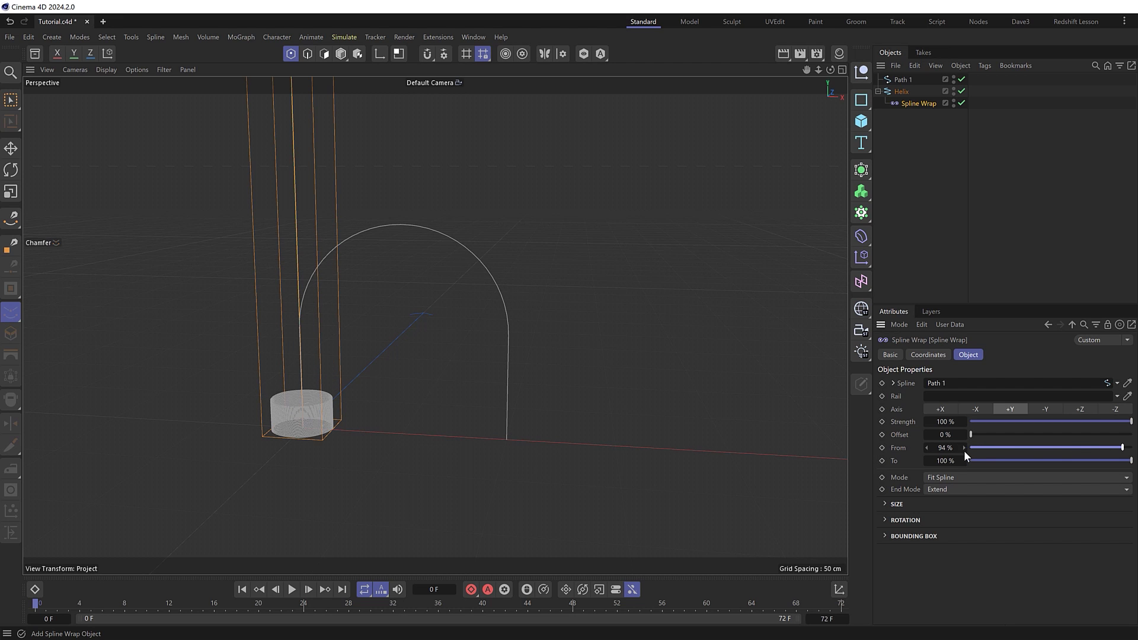
double_click(946, 447)
type("95")
key("Return")
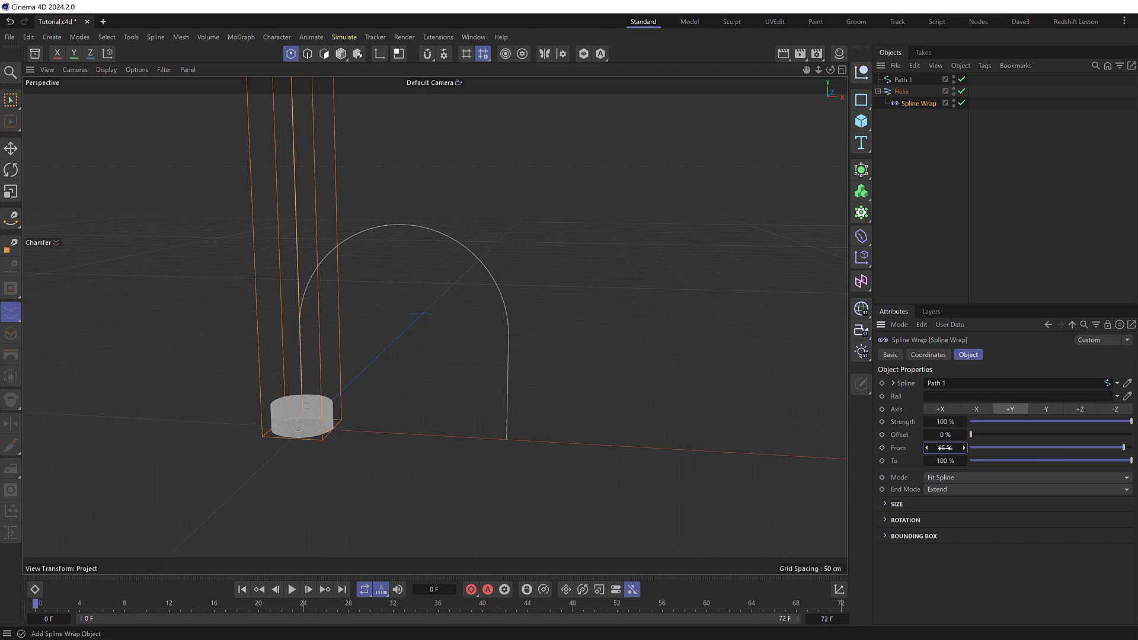
left_click(882, 447)
- At frame 15, set From to 0% and keyframe both From and To
left_click_drag(102, 605, 190, 607)
left_click_drag(1123, 448, 966, 450)
left_click(882, 448)
left_click(882, 461)
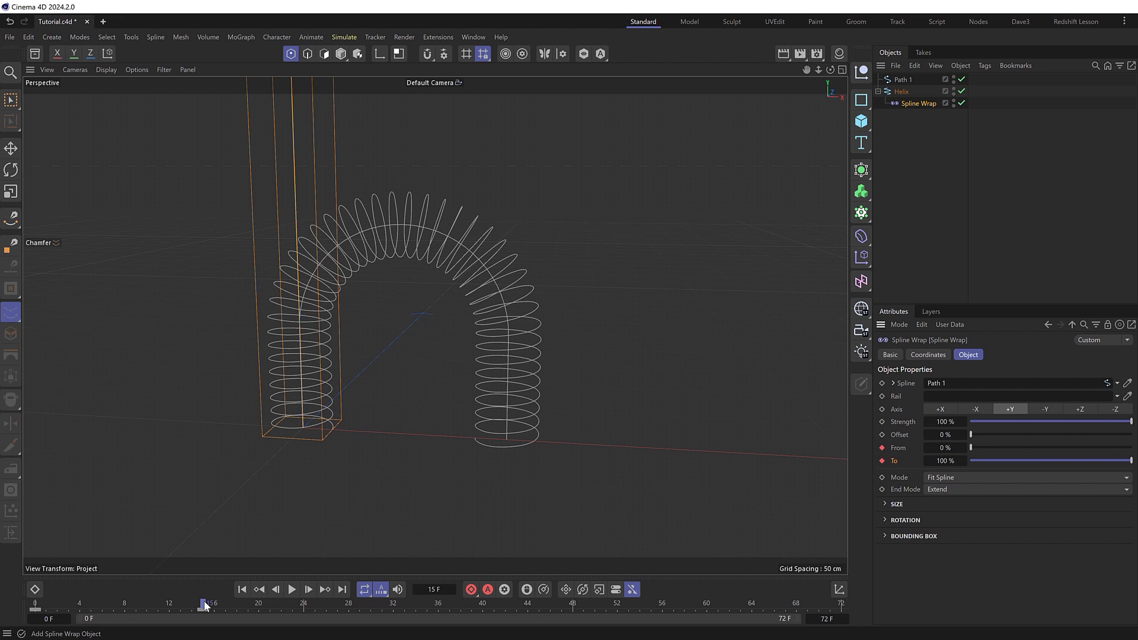
- At frame 30, set To to 5%, keyframe From and To, and play back from the start
left_click_drag(203, 603, 348, 609)
left_click_drag(1130, 461, 977, 463)
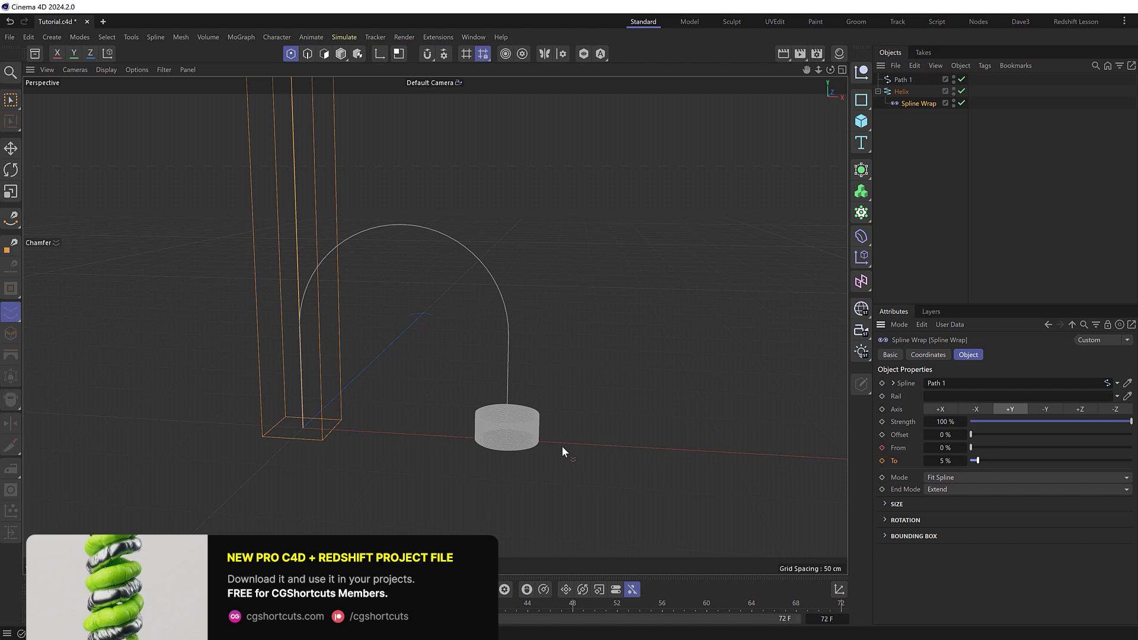
left_click(882, 448)
left_click(882, 460)
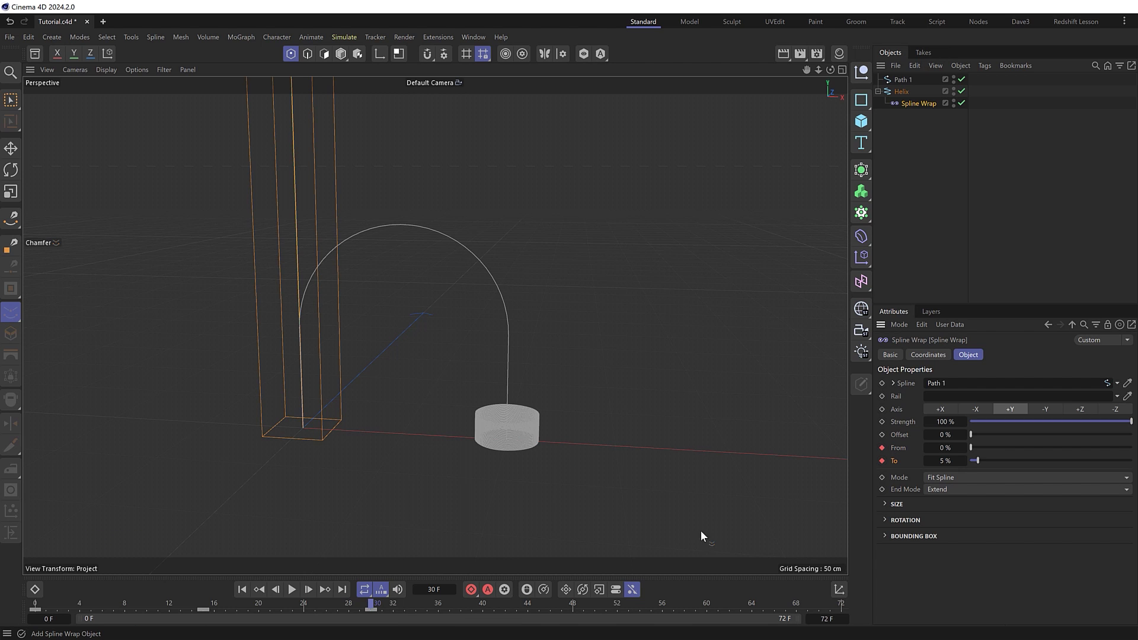
left_click(242, 589)
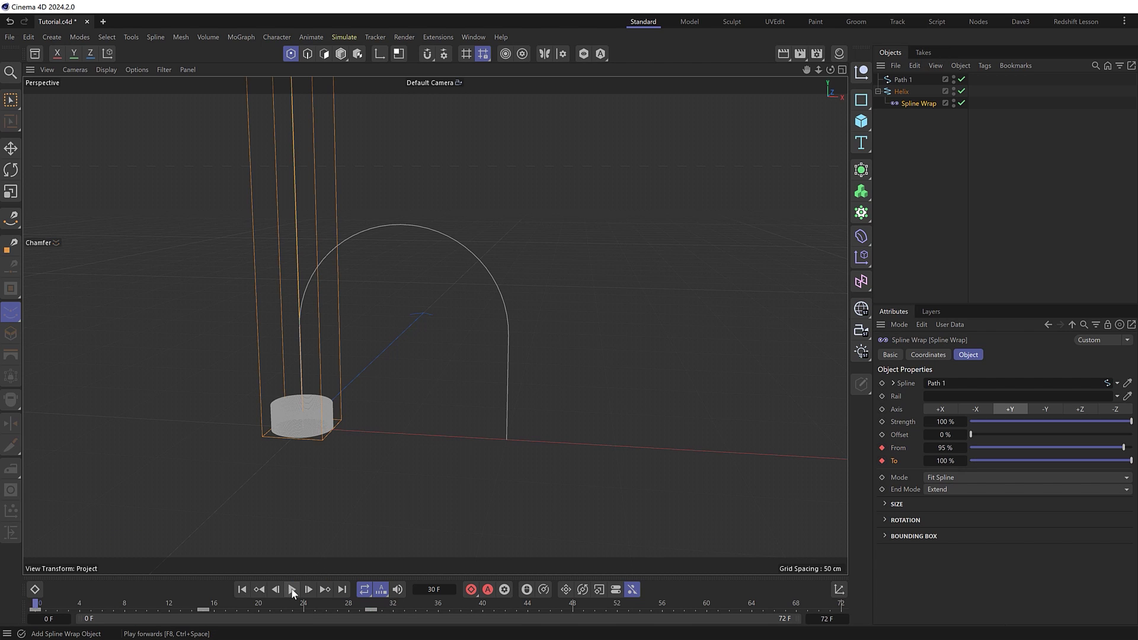
left_click(292, 590)
left_click(292, 589)
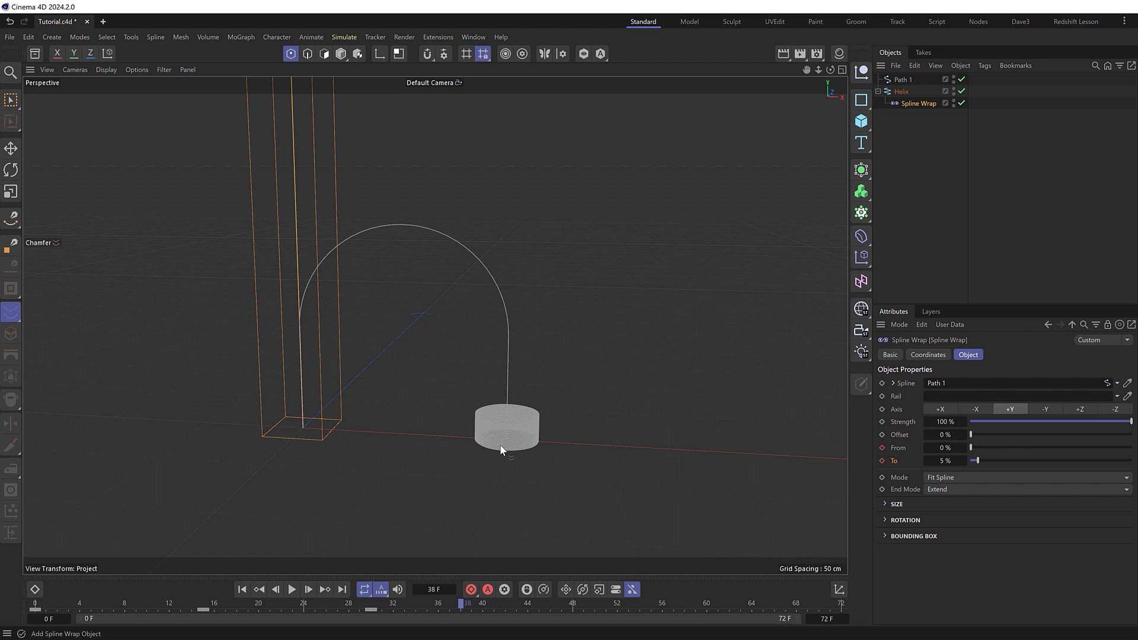
- Duplicate Path 1 by Ctrl-dragging it about 90 cm along X, then return to frame 30
left_click(341, 54)
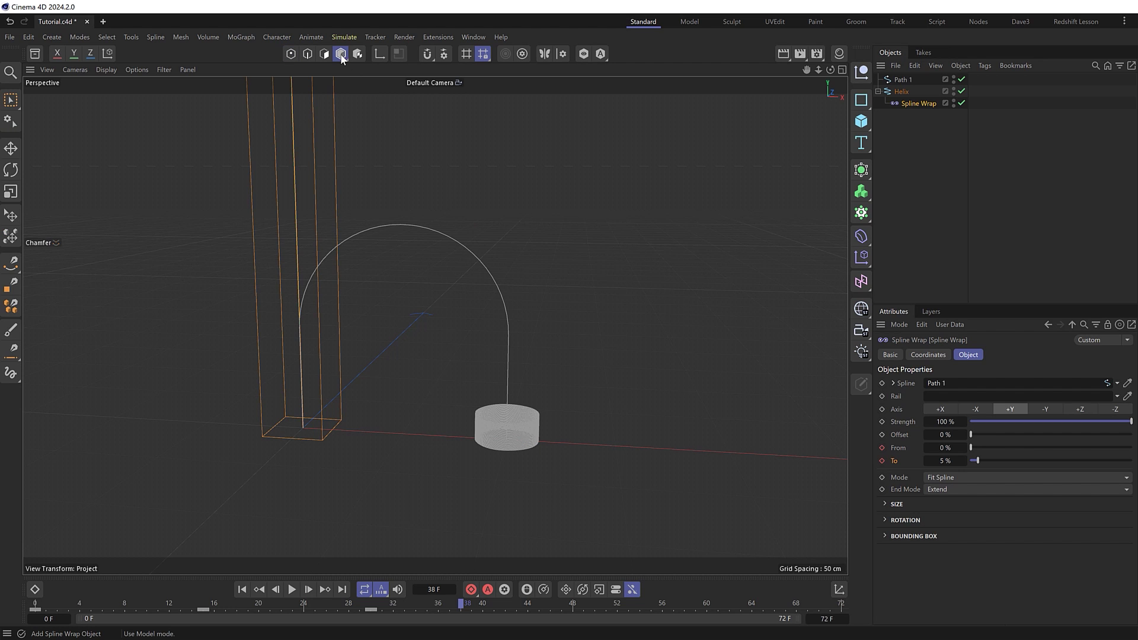
left_click(907, 79)
left_click_drag(666, 238, 495, 303, "alt")
key("e")
left_click_drag(389, 407, 539, 417)
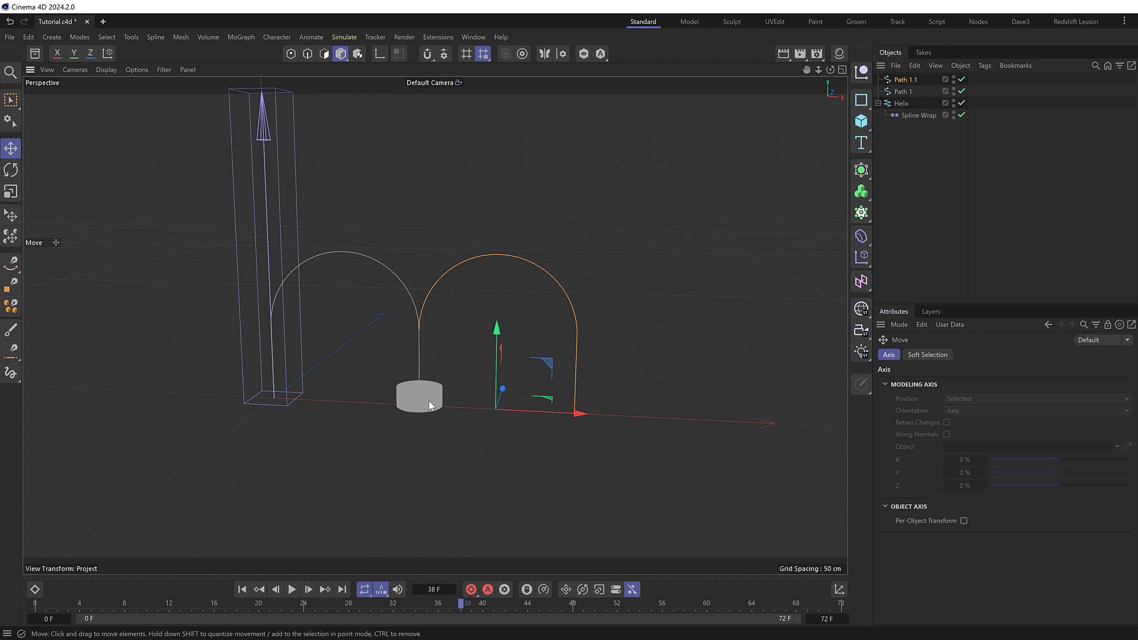
scroll(415, 403, "up", 4)
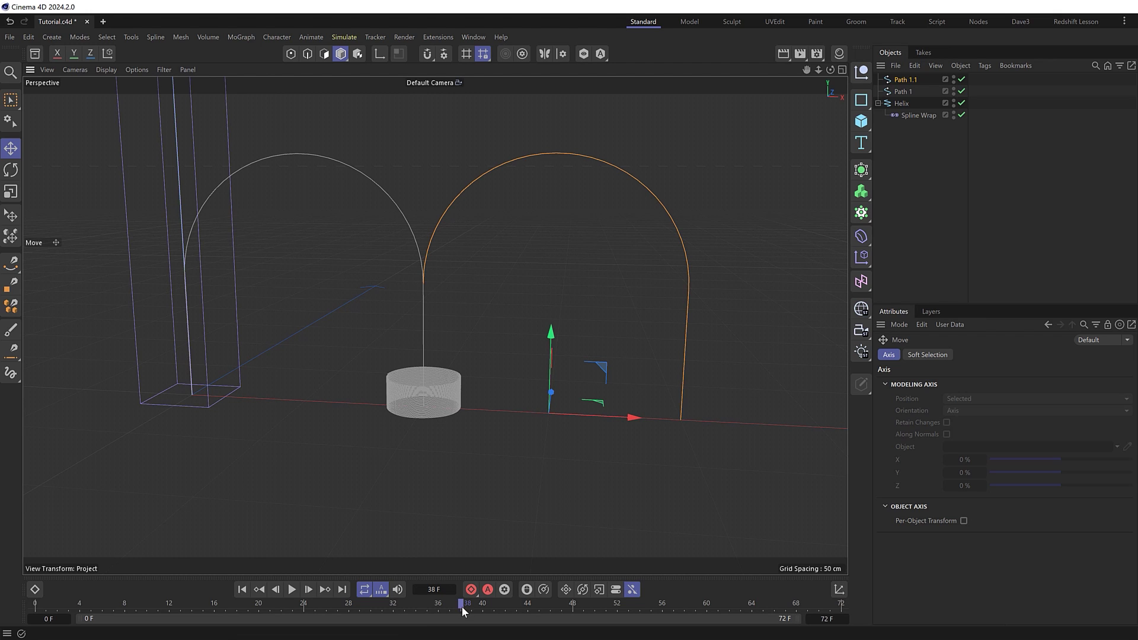
left_click_drag(458, 603, 368, 603)
- Keyframe the Spline Wrap's Spline at frame 30, then at frame 31 rename Path 1.1 to Path 2
left_click(920, 115)
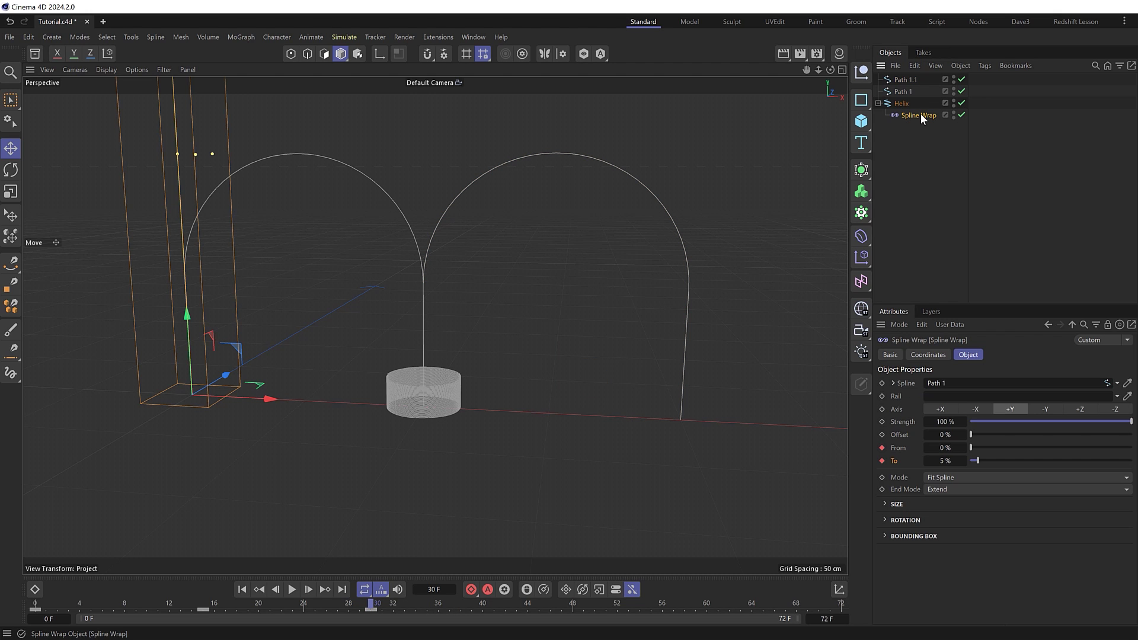
left_click(882, 383)
left_click(308, 589)
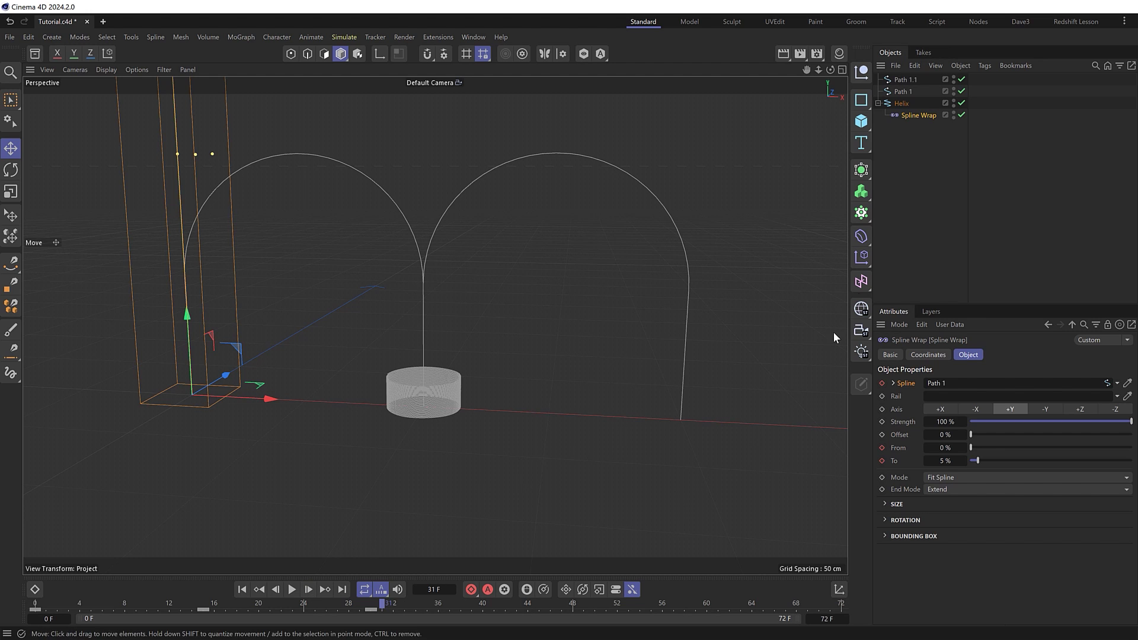
left_click(910, 79)
double_click(910, 79)
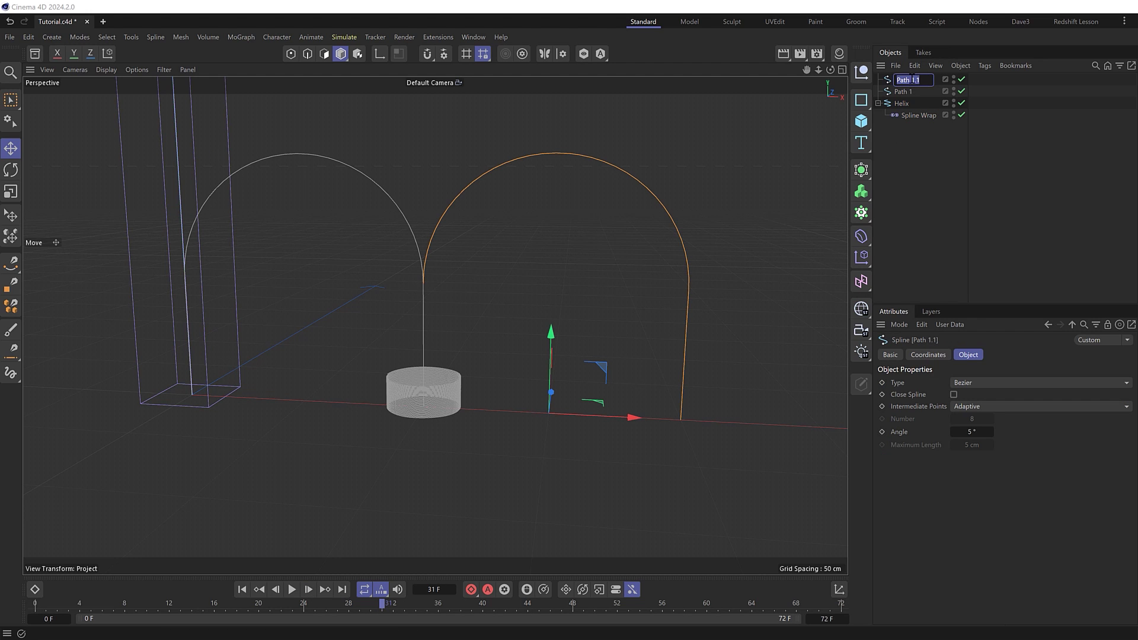
type("Path 2")
key("Return")
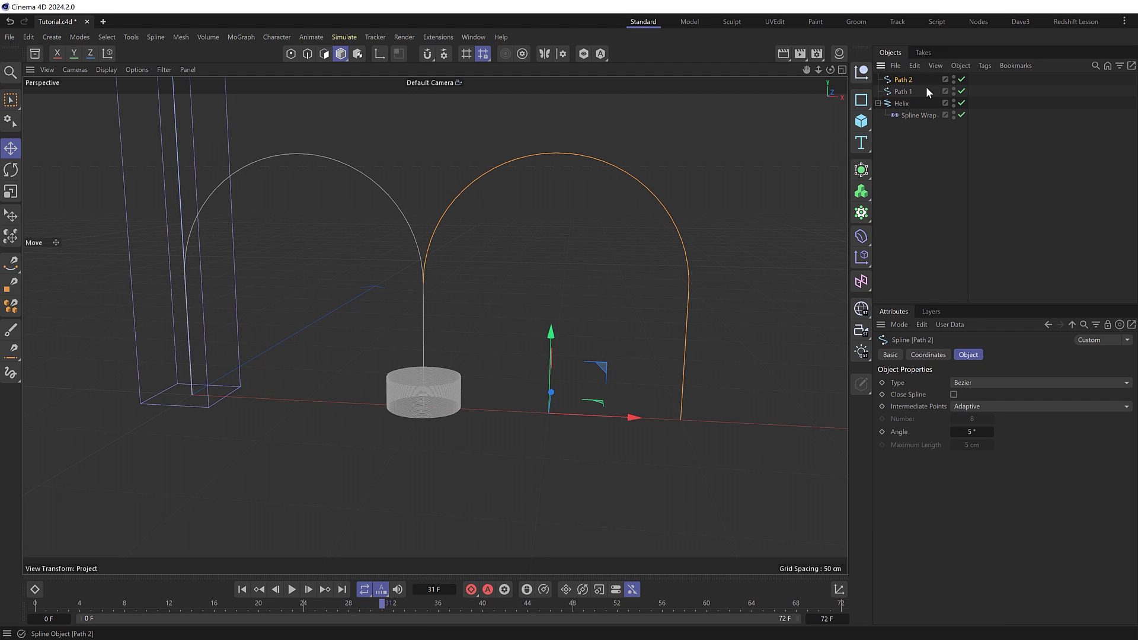
- Set the Spline Wrap's Spline to Path 2, keyframe it at frame 31, and play the animation
left_click(909, 115)
left_click_drag(912, 95, 938, 384)
left_click(882, 383)
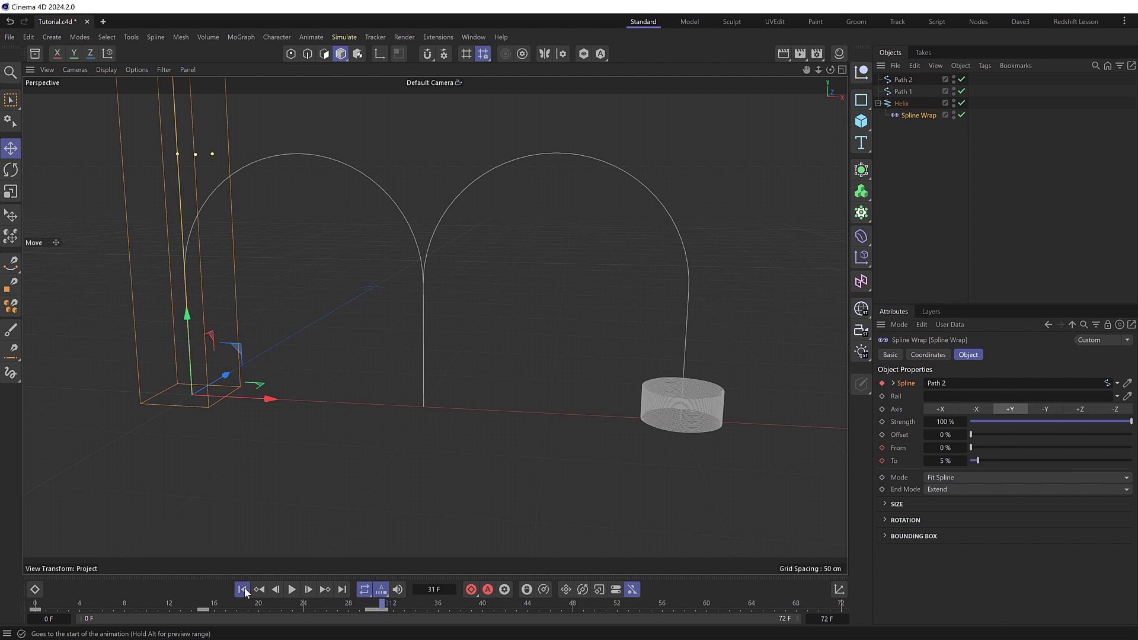
left_click(242, 589)
left_click(291, 589)
left_click(293, 590)
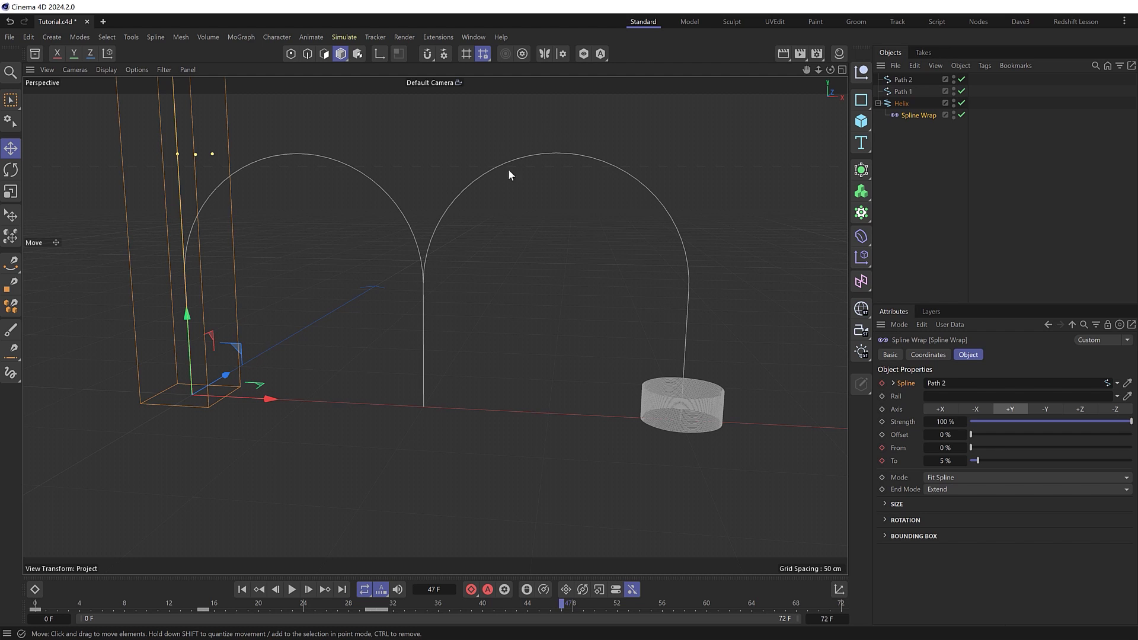
- Reverse all of Path 2's points with Point Order > Reverse Sequence and replay from frame 0
left_click(903, 80)
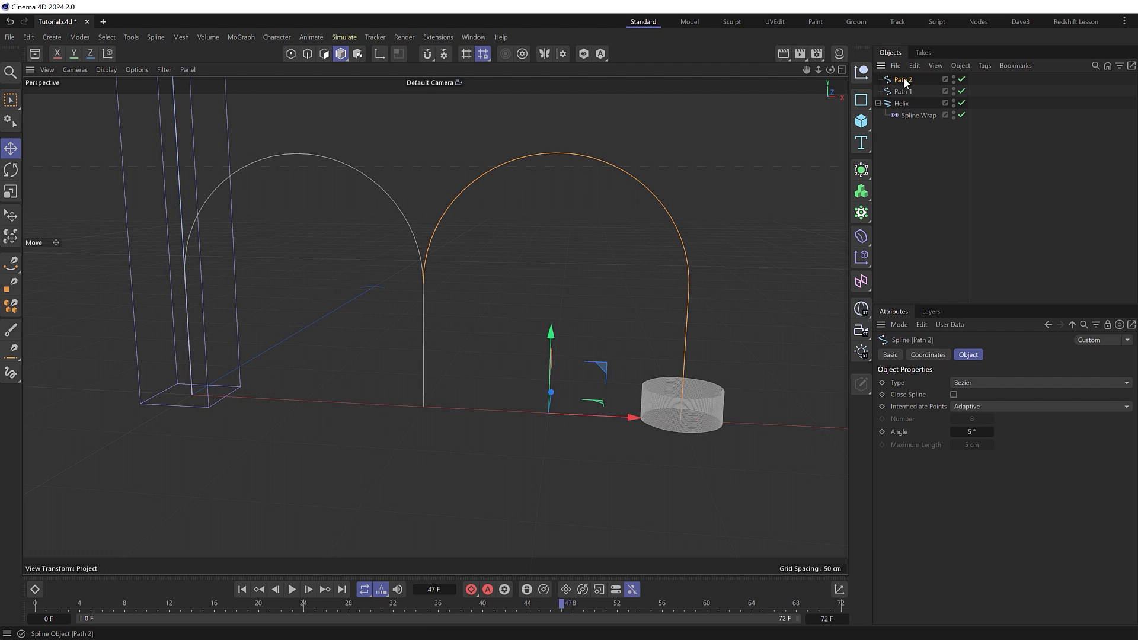
left_click(291, 53)
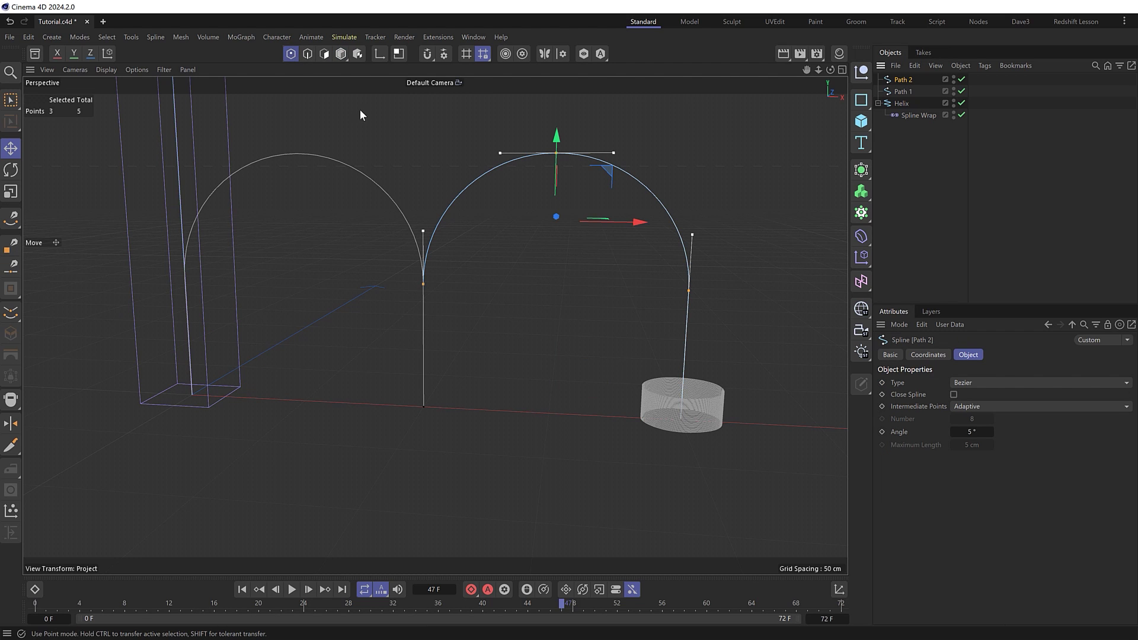
key("ctrl+a")
right_click(597, 269)
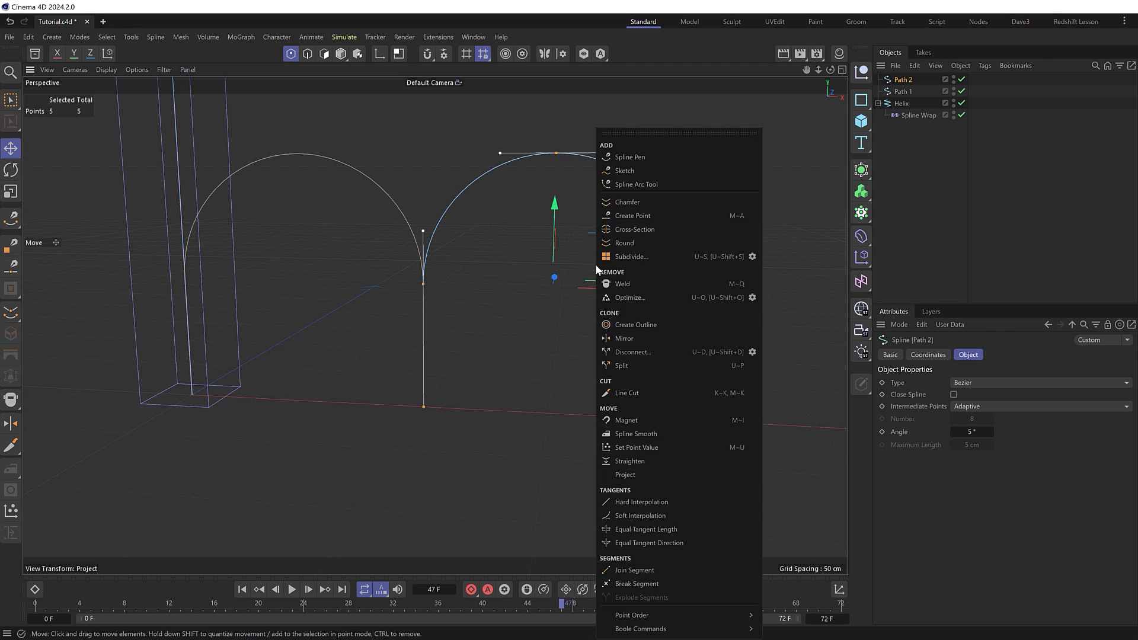
mouse_move(679, 615)
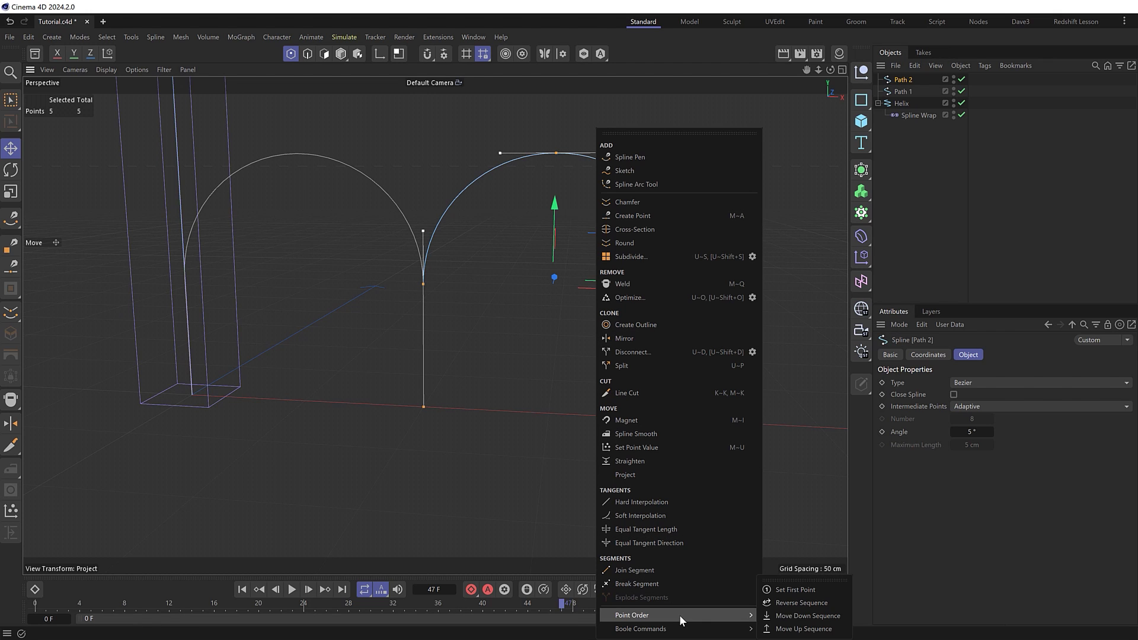
left_click(830, 602)
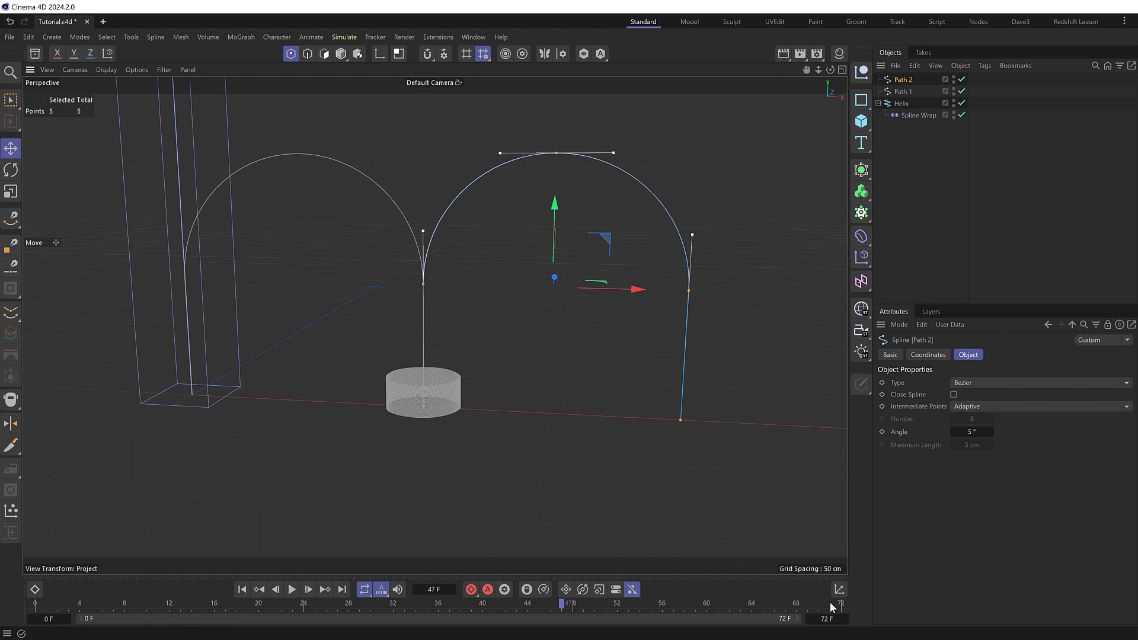
left_click(242, 589)
left_click(291, 589)
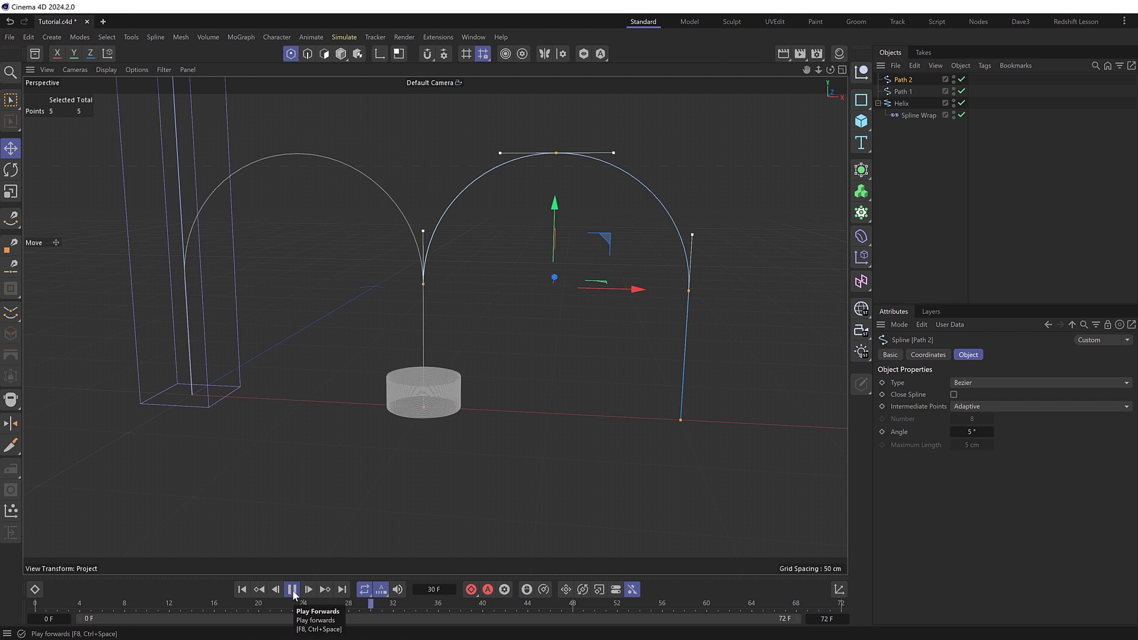
- At frame 45, set the Spline Wrap's To to 100% and keyframe it
left_click(292, 590)
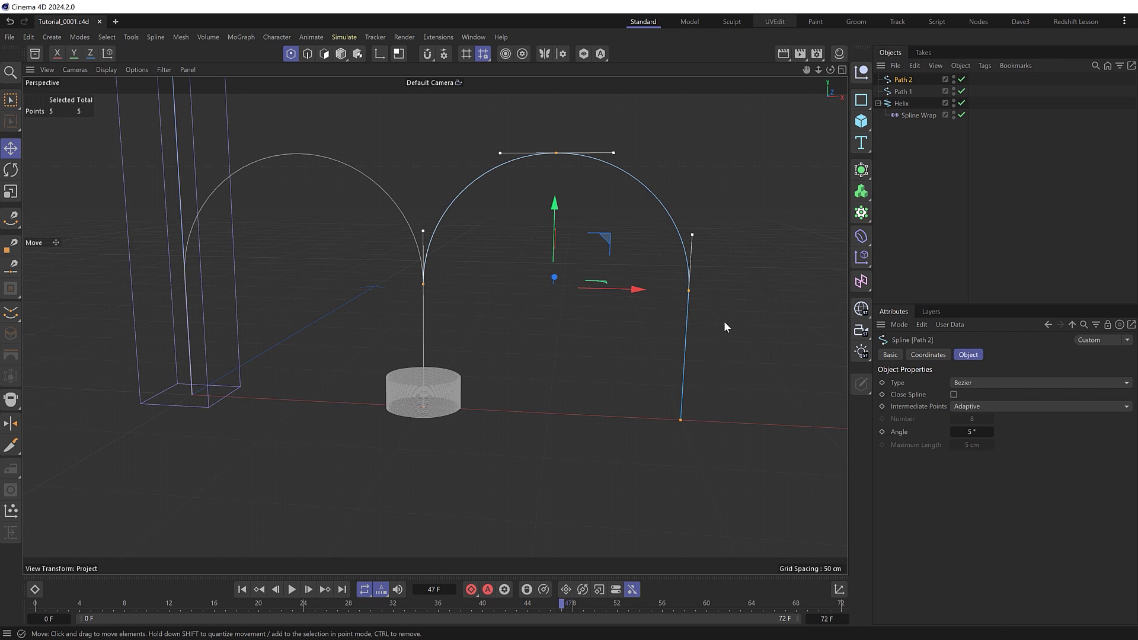
left_click(931, 116)
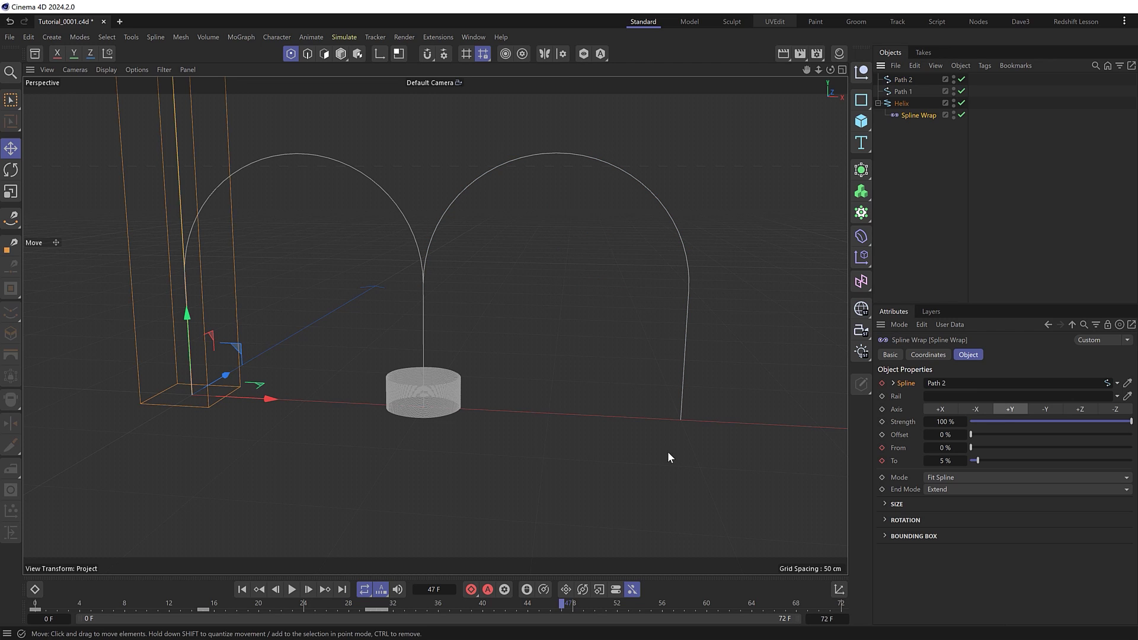
left_click(541, 607)
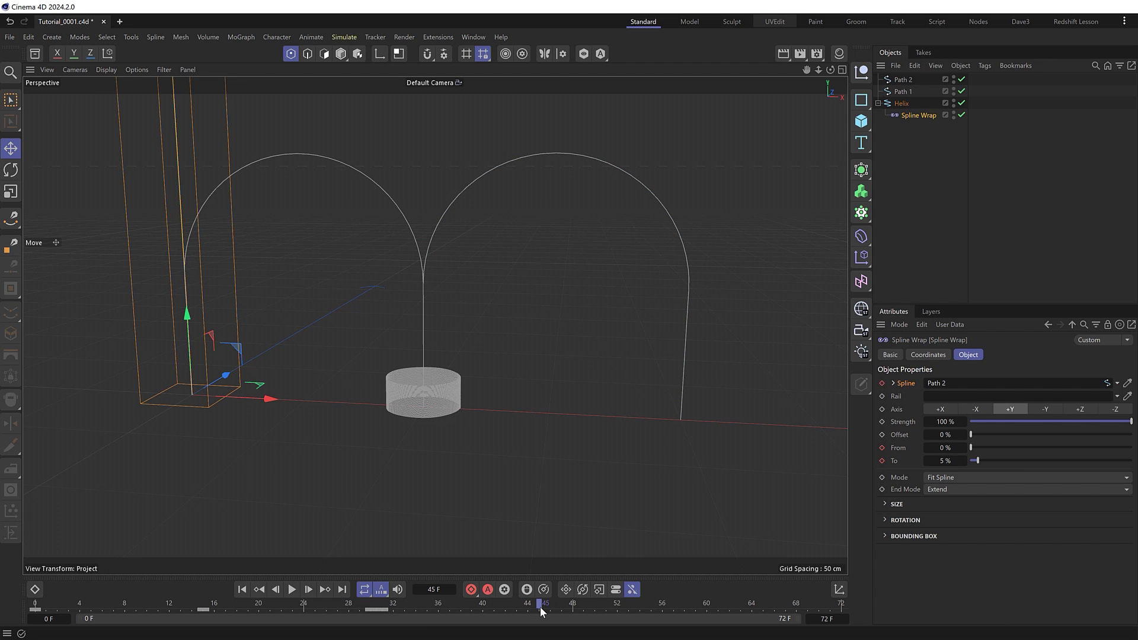
left_click_drag(978, 460, 1133, 461)
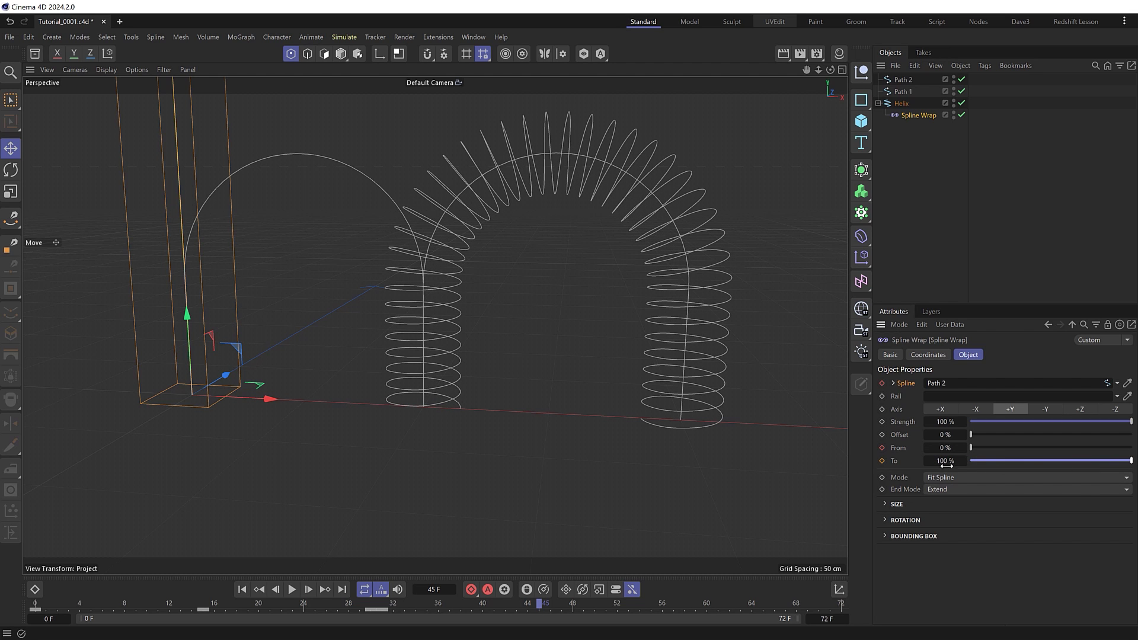
left_click(882, 460)
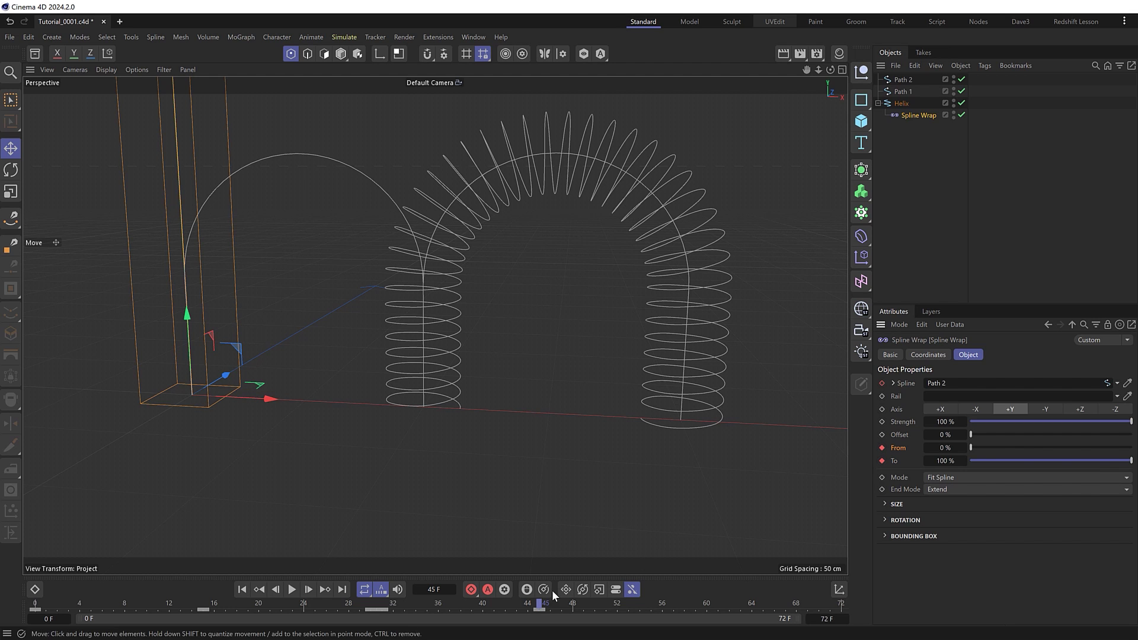
- At frame 60, set From to 95%, keyframe it, and play the animation from the start
left_click_drag(540, 603, 705, 605)
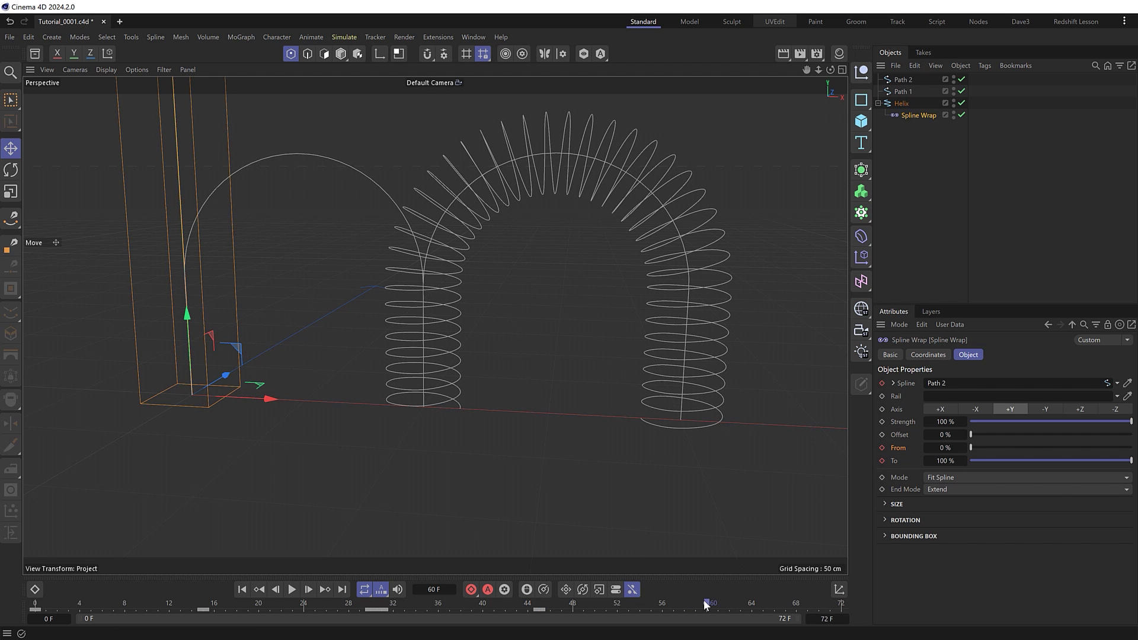
left_click_drag(962, 447, 1124, 450)
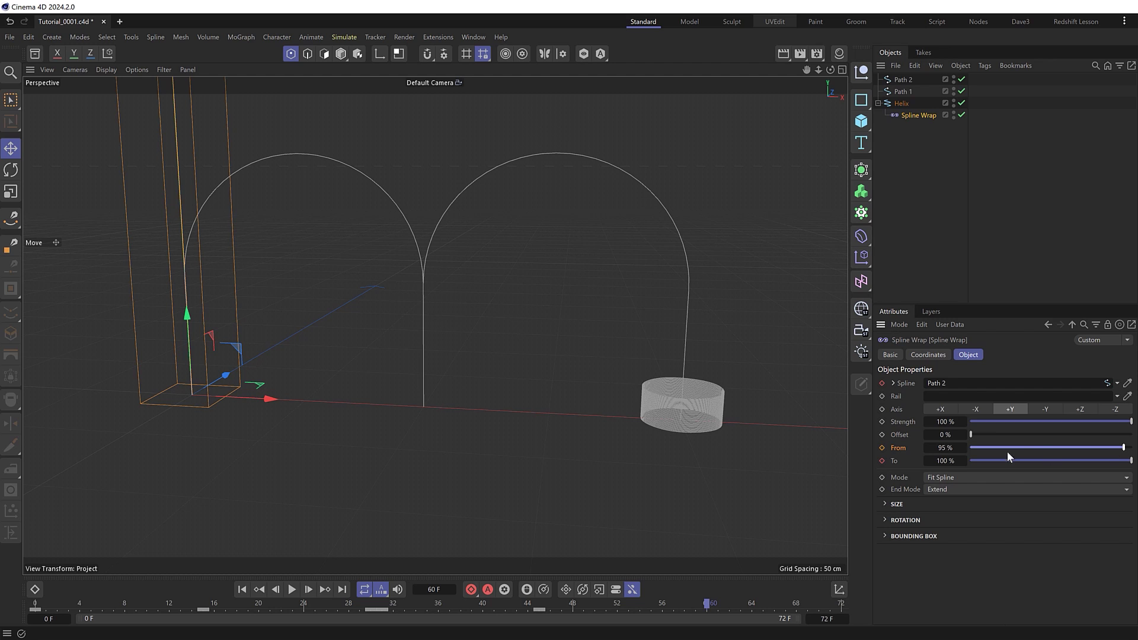
left_click(882, 447)
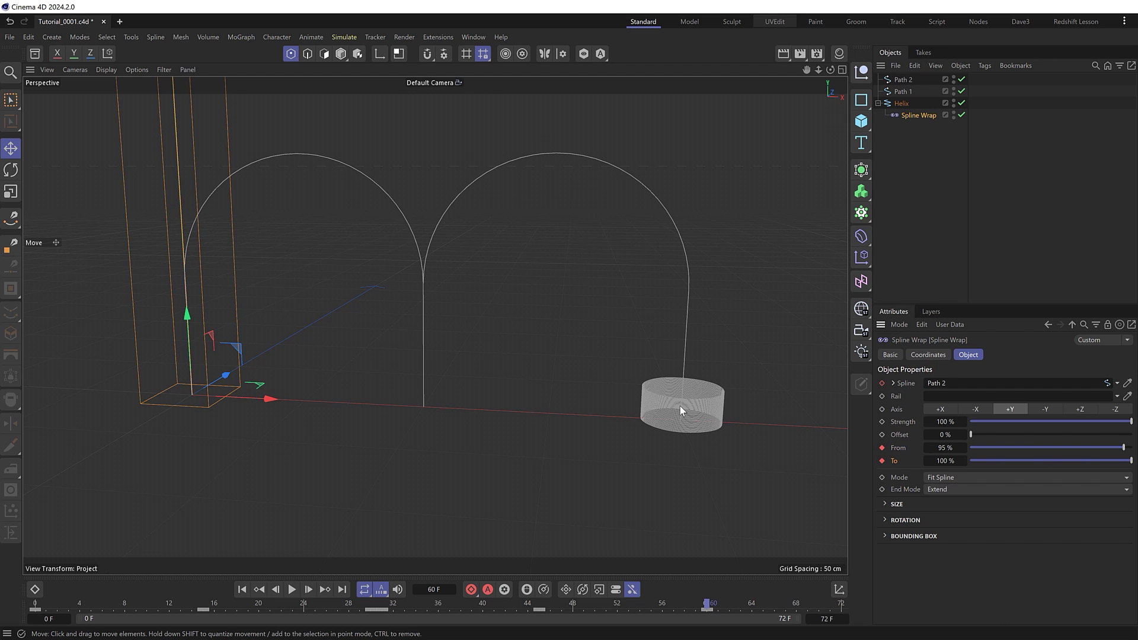
left_click(242, 589)
left_click(292, 589)
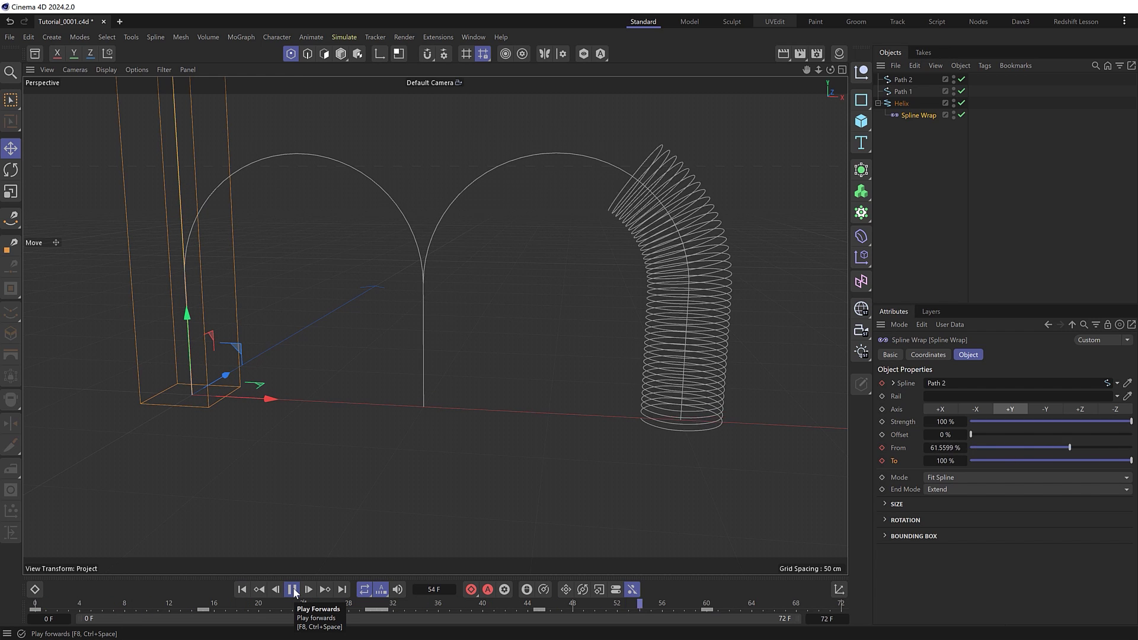
left_click(293, 589)
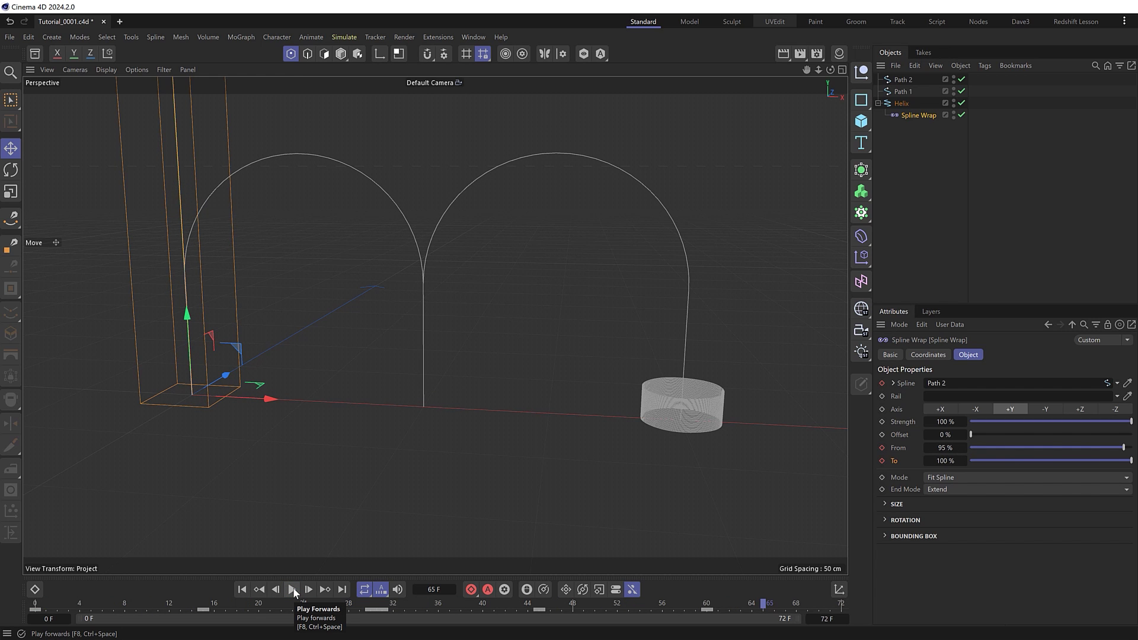
- At frame 42, wrap the Helix and its Spline Wrap in a new Sweep via the 'sweep' search
scroll(571, 369, "up", 10)
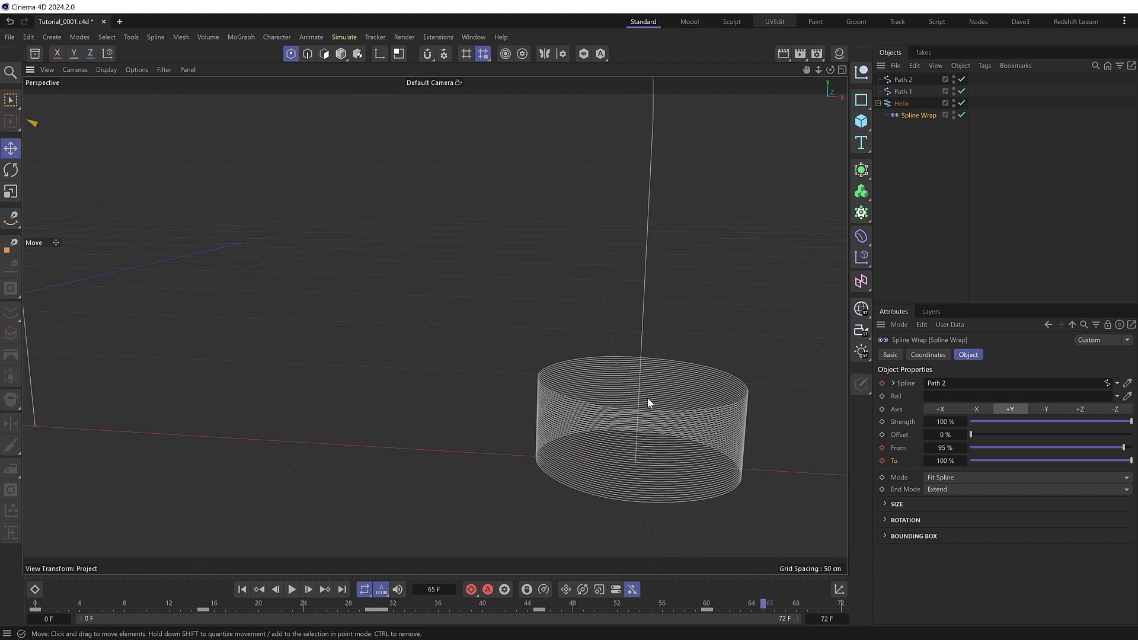
left_click_drag(586, 602, 505, 604)
scroll(336, 215, "down", 5)
scroll(283, 144, "down", 8)
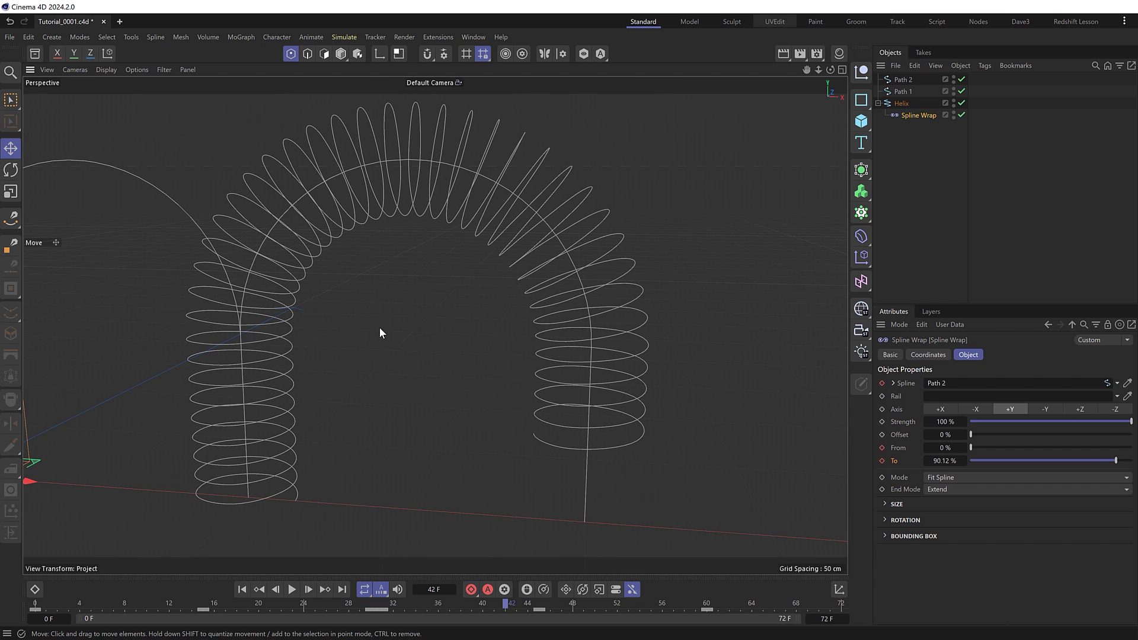
left_click(898, 102)
key("shift+c")
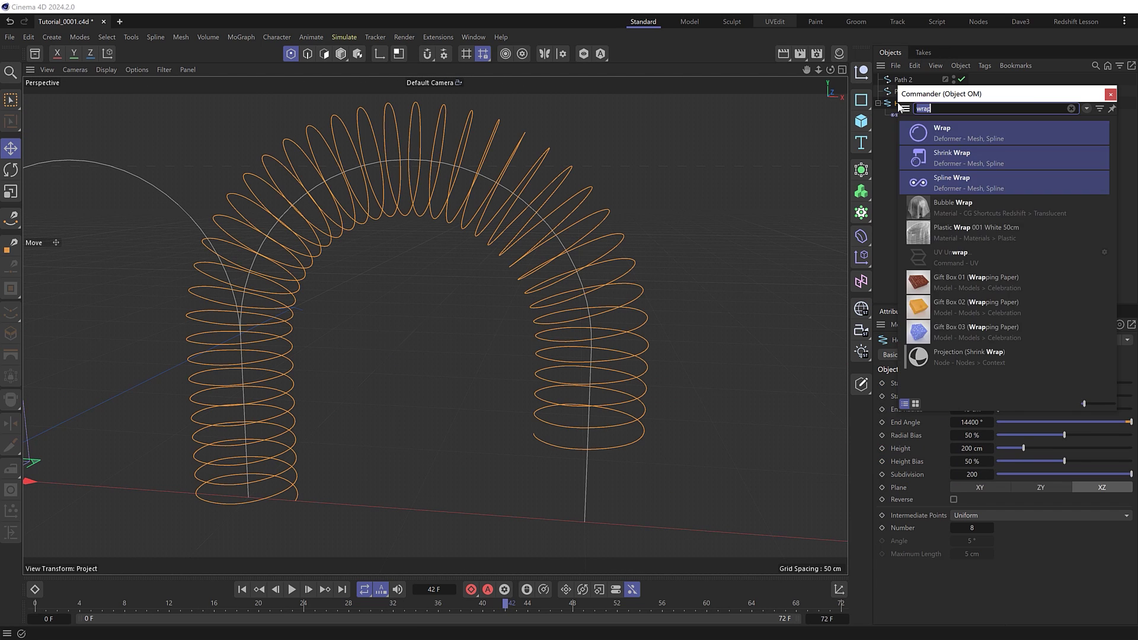
type("sweep")
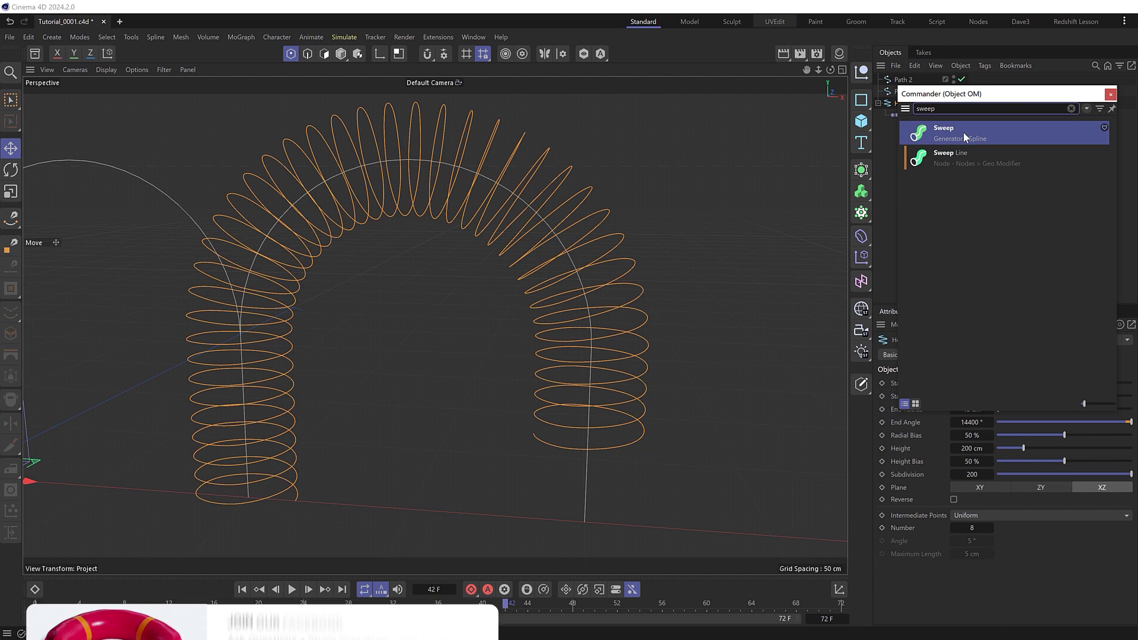
left_click(963, 133)
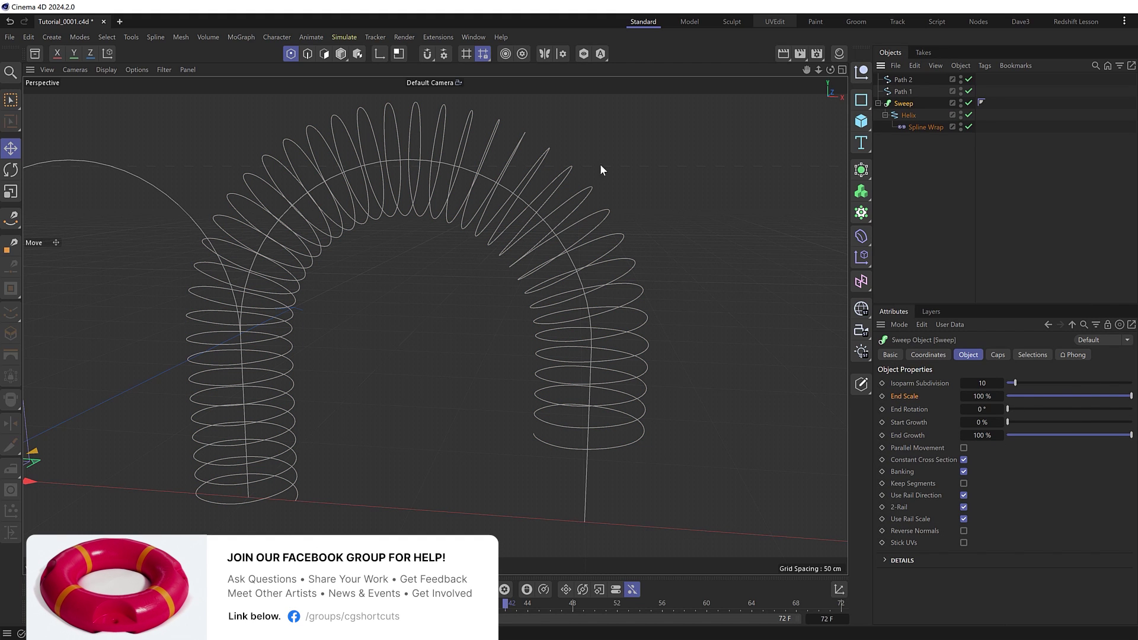
- Add a Rectangle profile to the Sweep, 1 cm wide and 0.5 cm tall
left_click(862, 101)
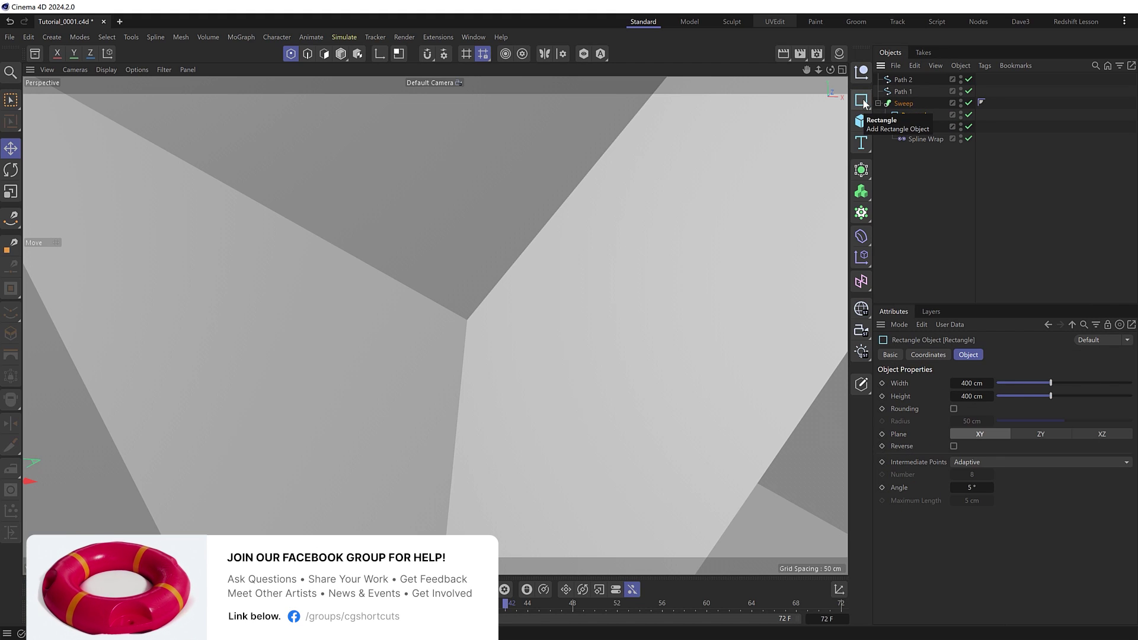
left_click(972, 383)
type("1")
left_click(968, 396)
type("1")
key("Return")
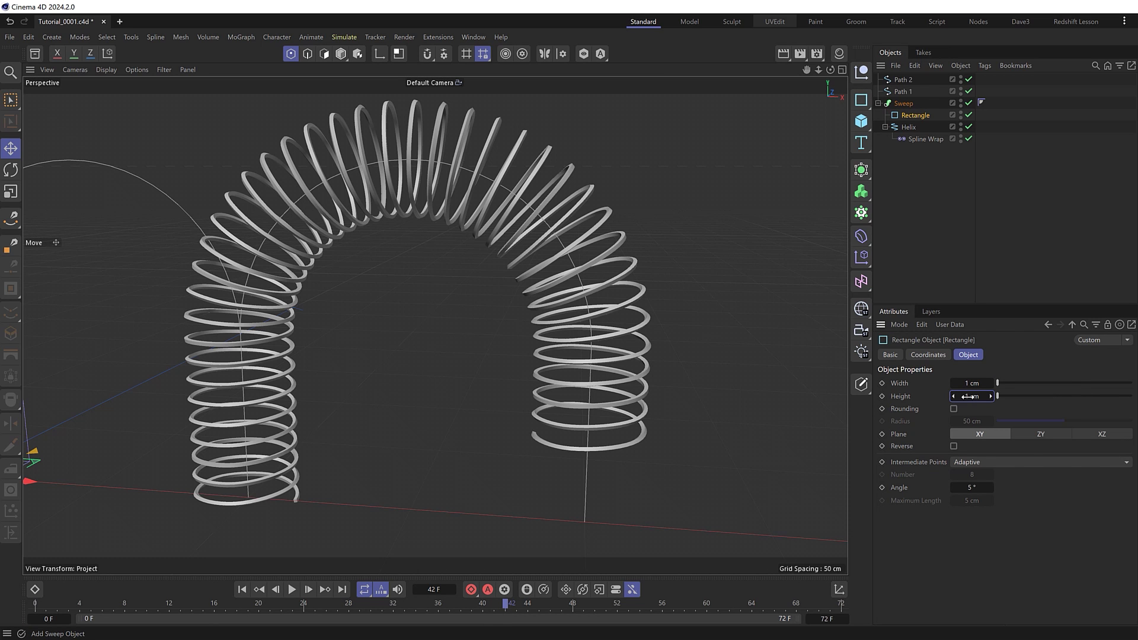
left_click_drag(505, 610, 419, 606)
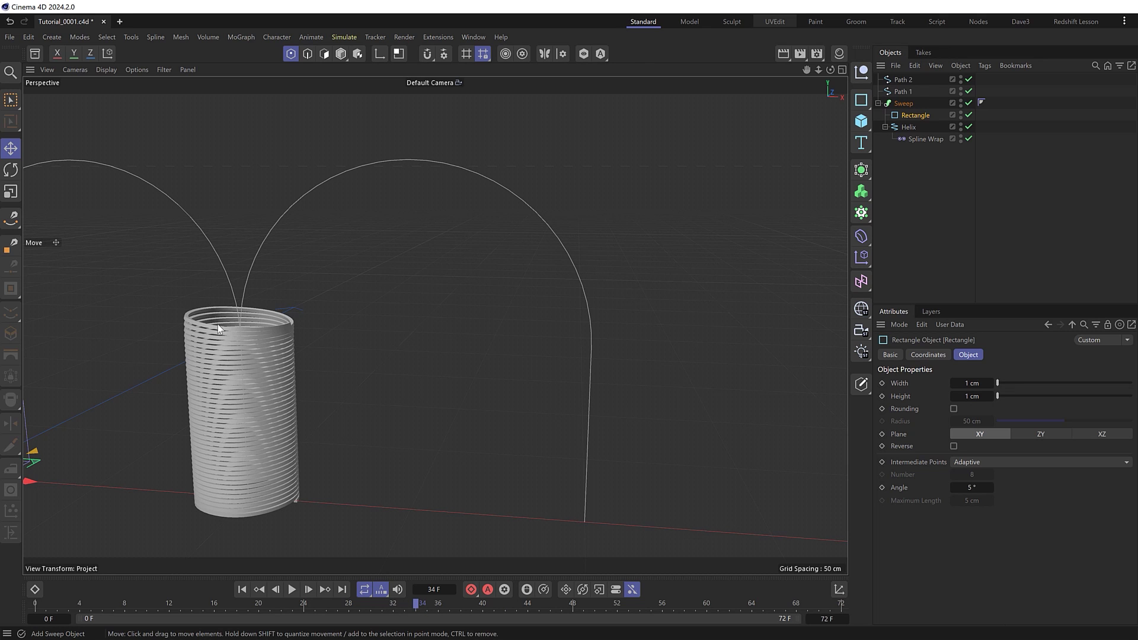
left_click(970, 396)
type("0.5")
key("Return")
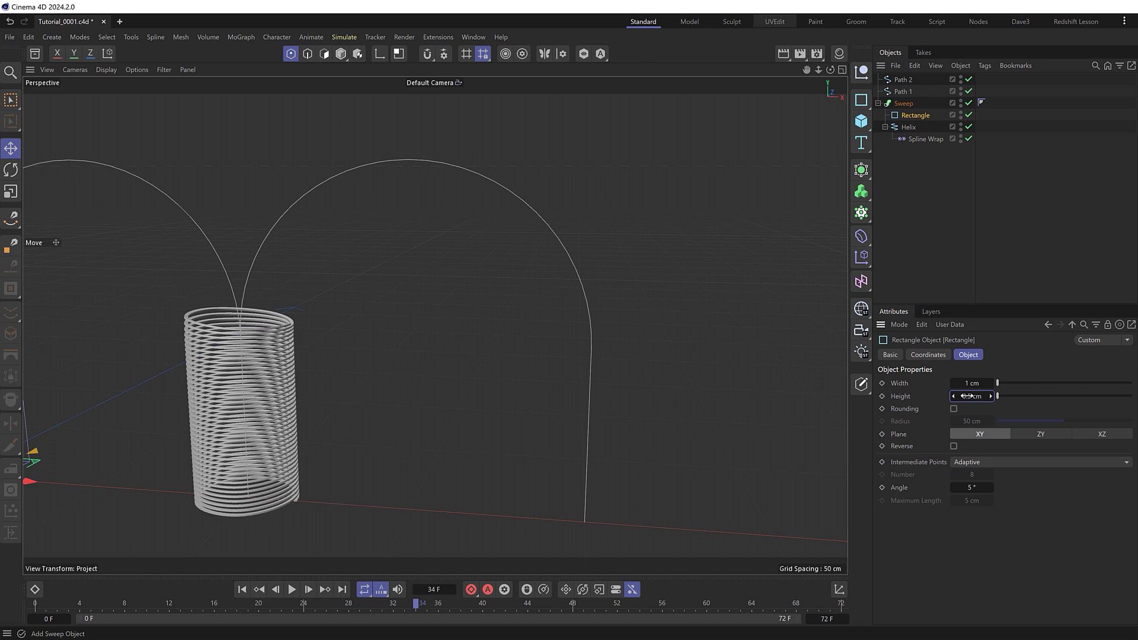
- Orbit, zoom and pan the viewport to inspect the flat coil strips and arches
left_click_drag(175, 443, 249, 429, "alt")
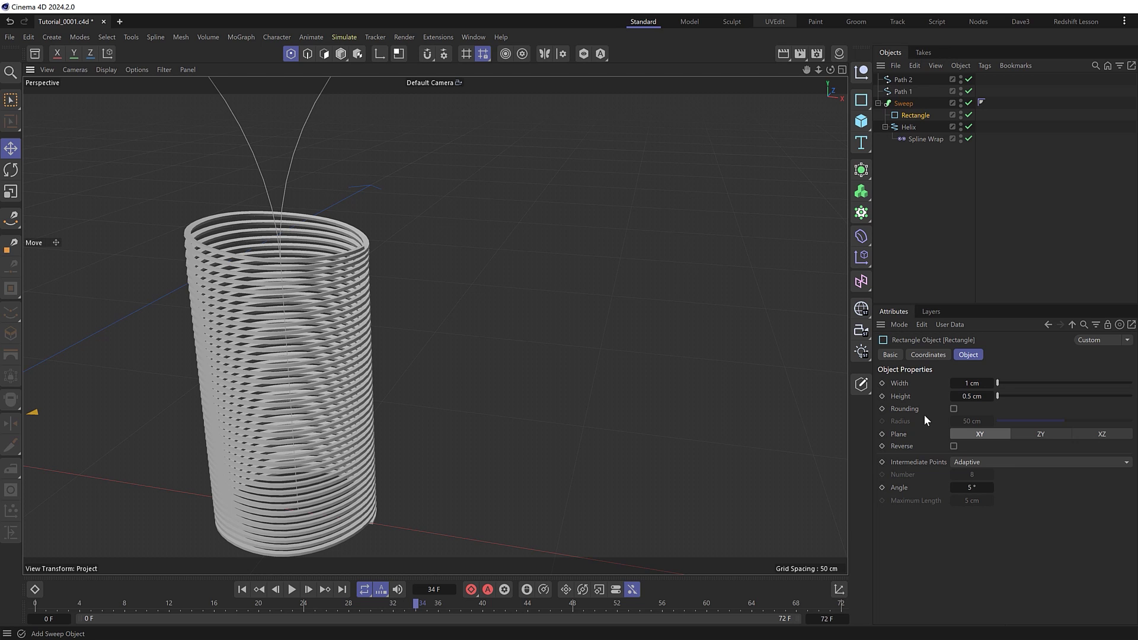
scroll(394, 316, "down", 6)
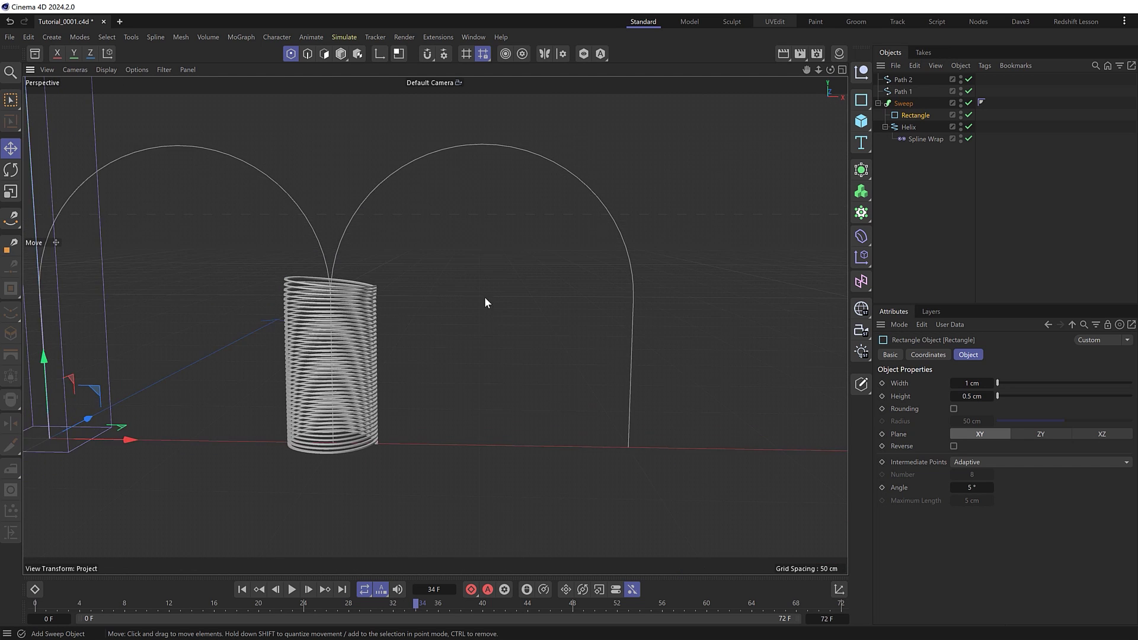
middle_click_drag(497, 299, 597, 294, "alt")
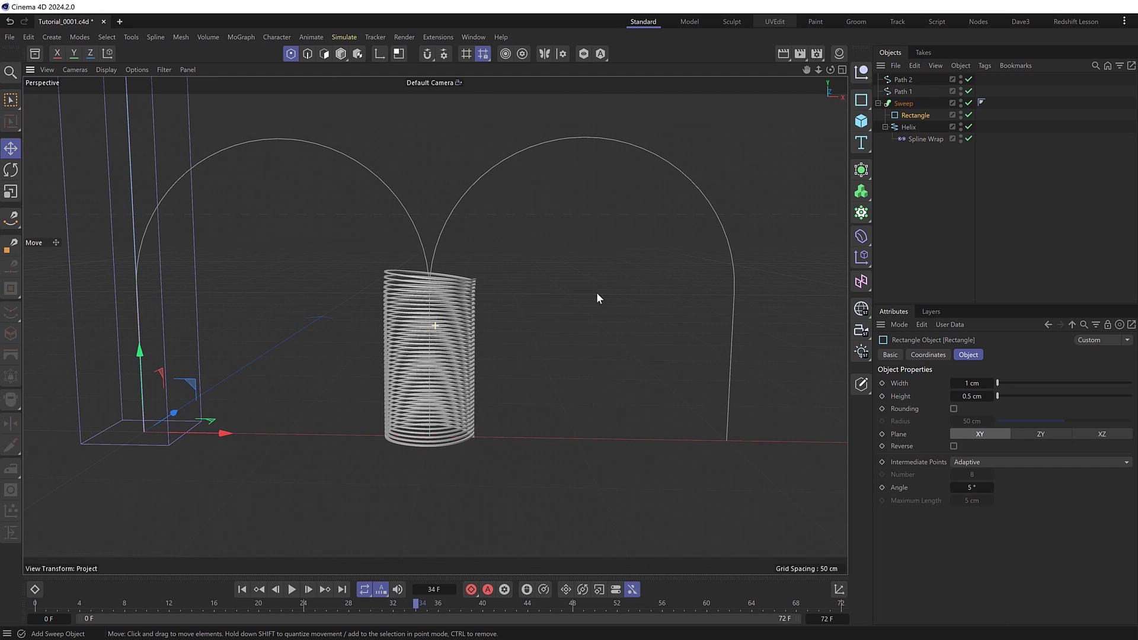
- Play the slinky animation from frame 0, stop it, rewind, and select the Helix
left_click(242, 589)
left_click(291, 589)
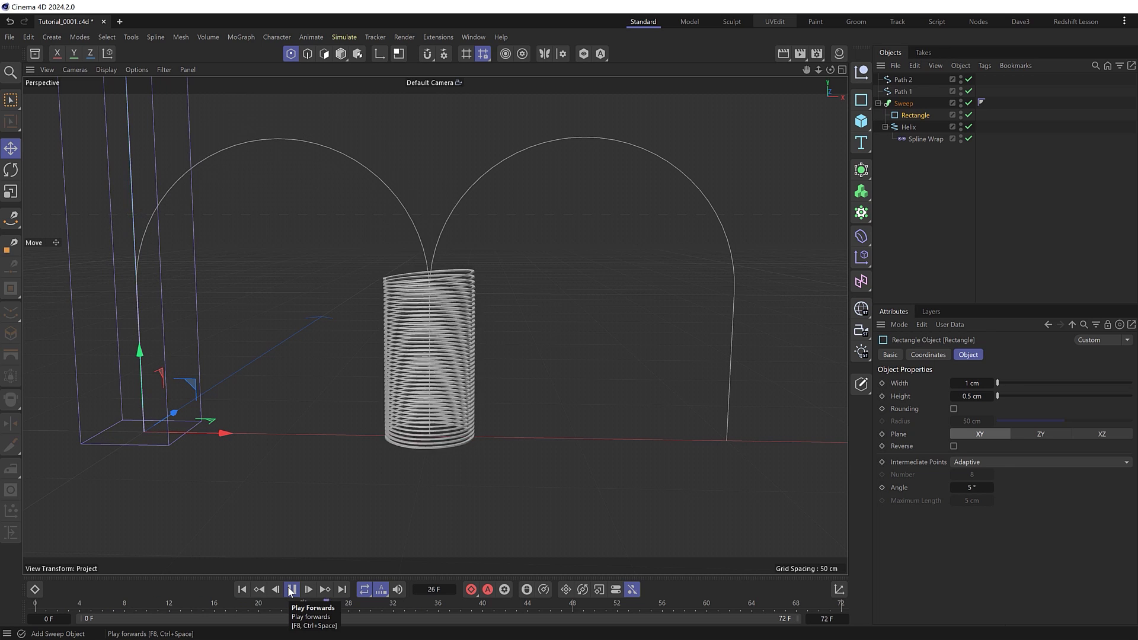
left_click(291, 589)
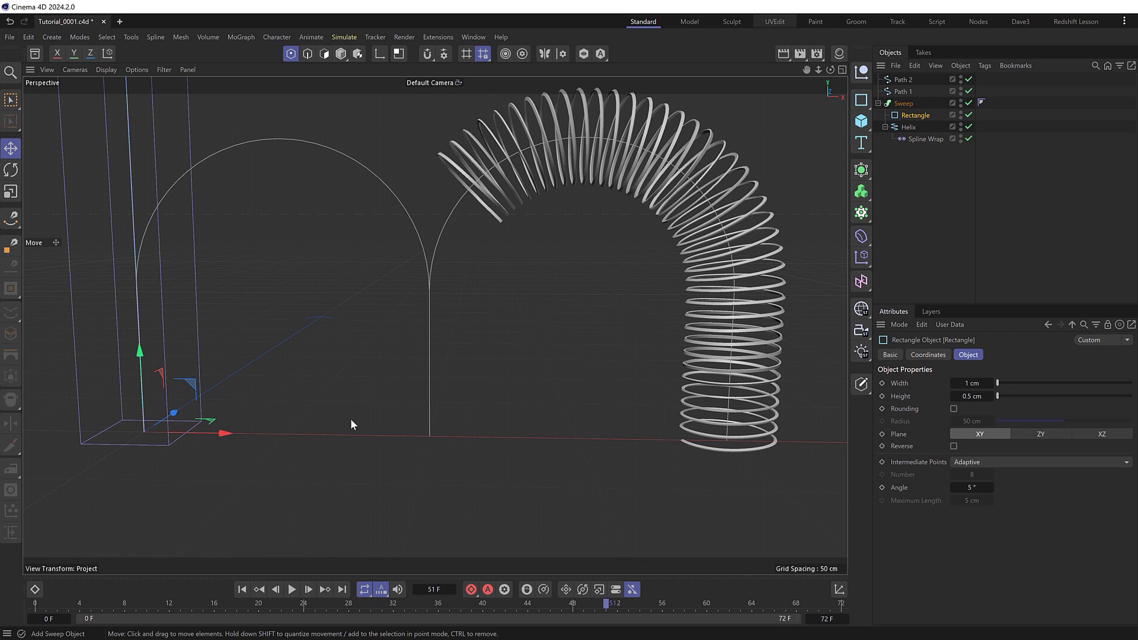
left_click(241, 589)
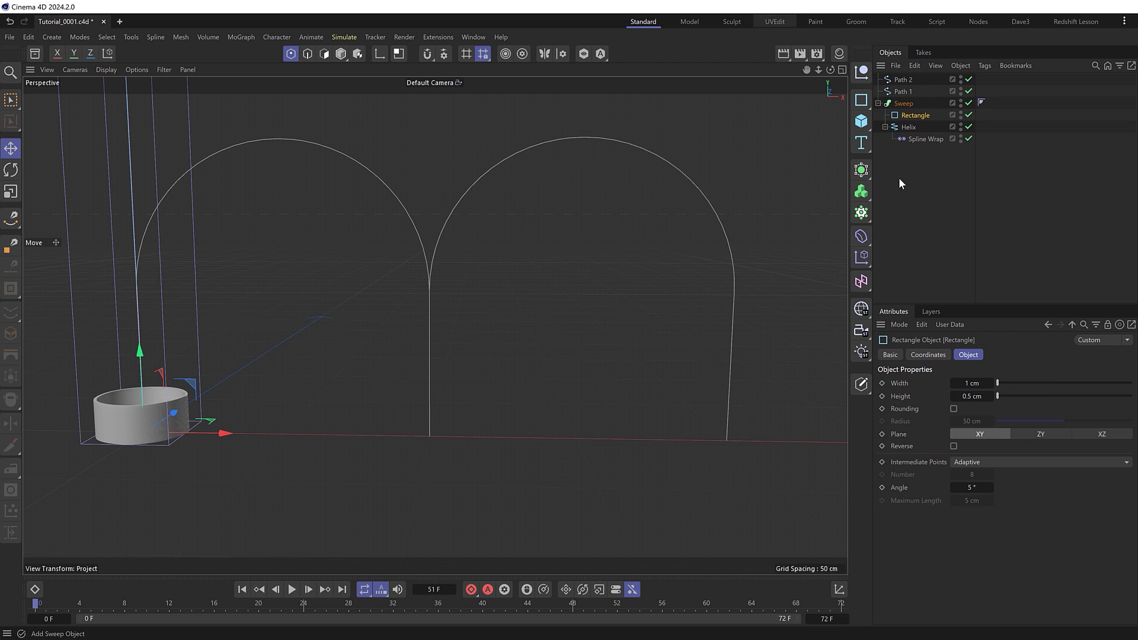
left_click(906, 126)
- Add a Delay effector below the Spline Wrap, acting on Points in Spring mode
key("shift+c")
type("delay")
left_click(1002, 152)
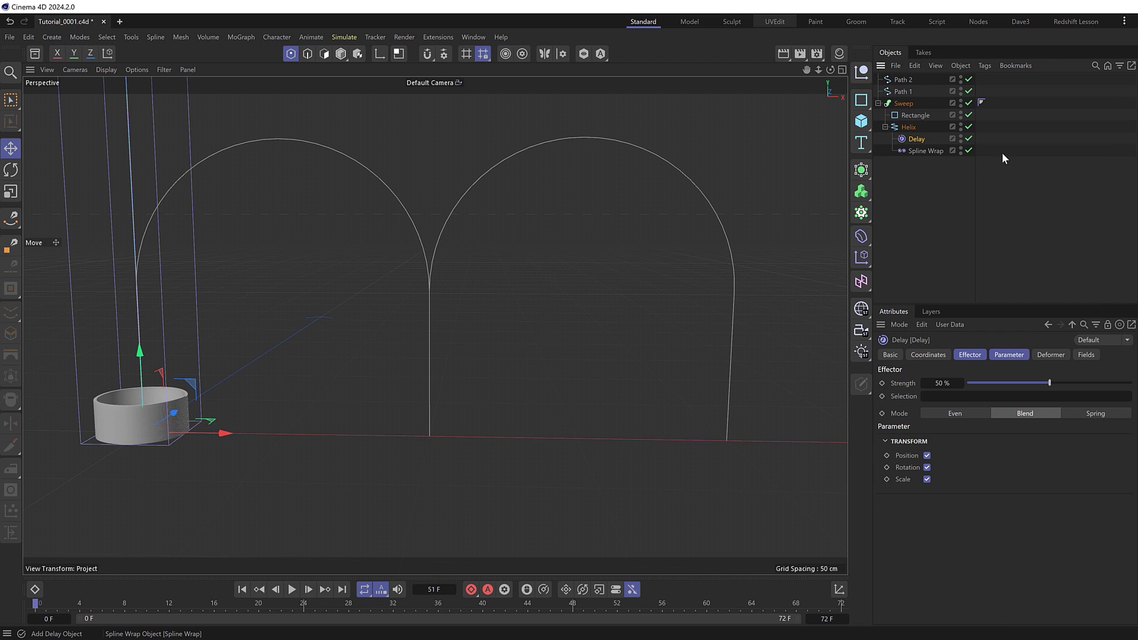
left_click_drag(913, 138, 917, 155)
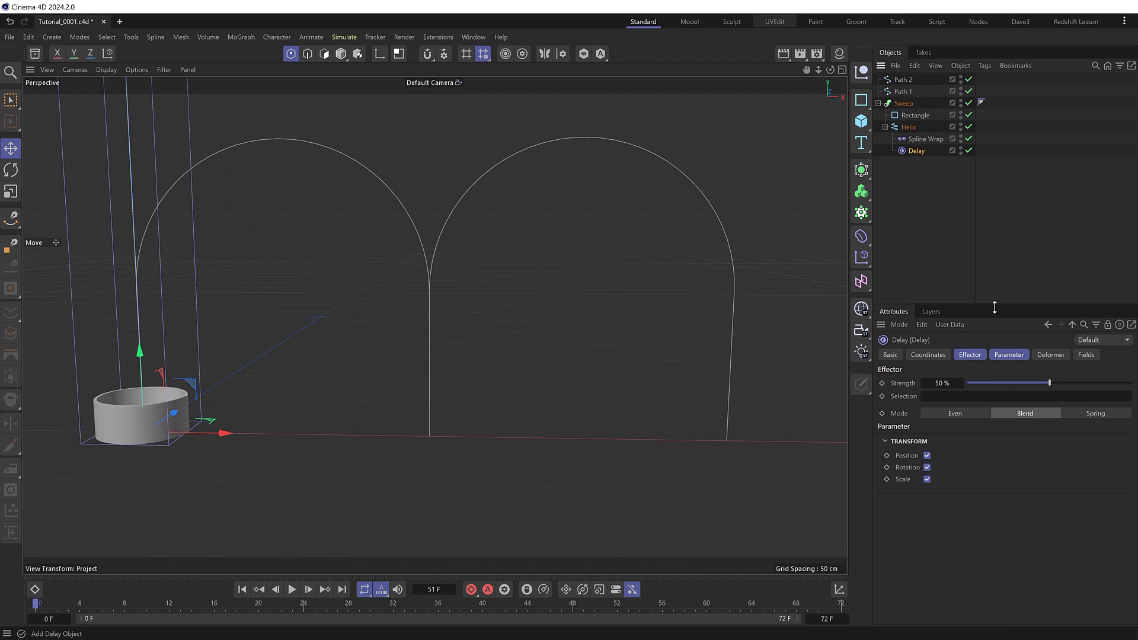
left_click(1047, 355)
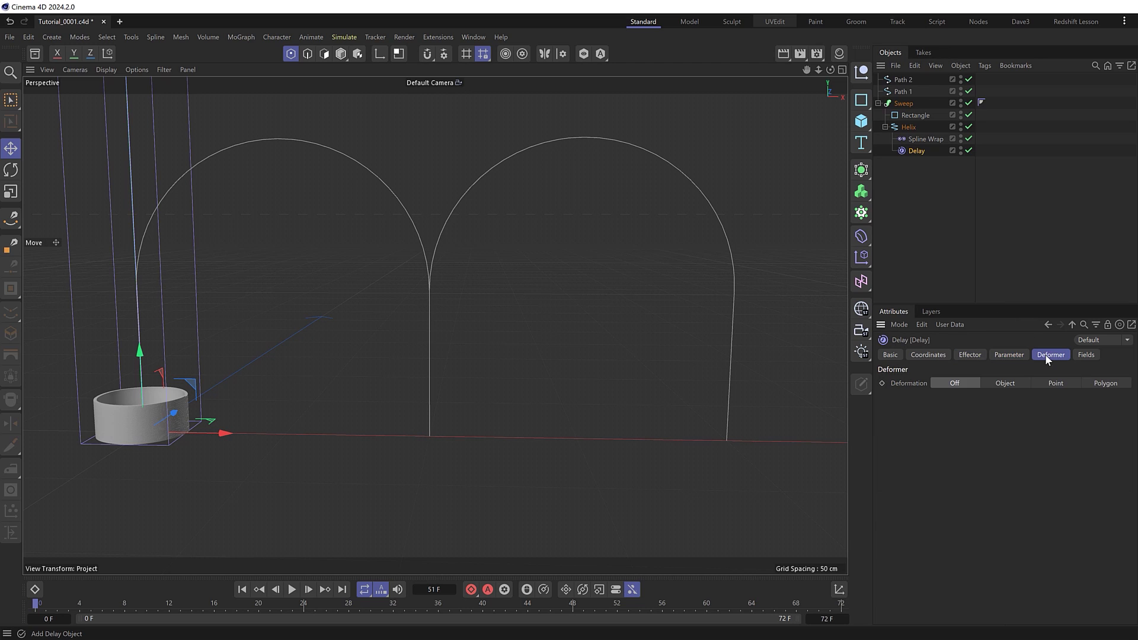
left_click(1060, 383)
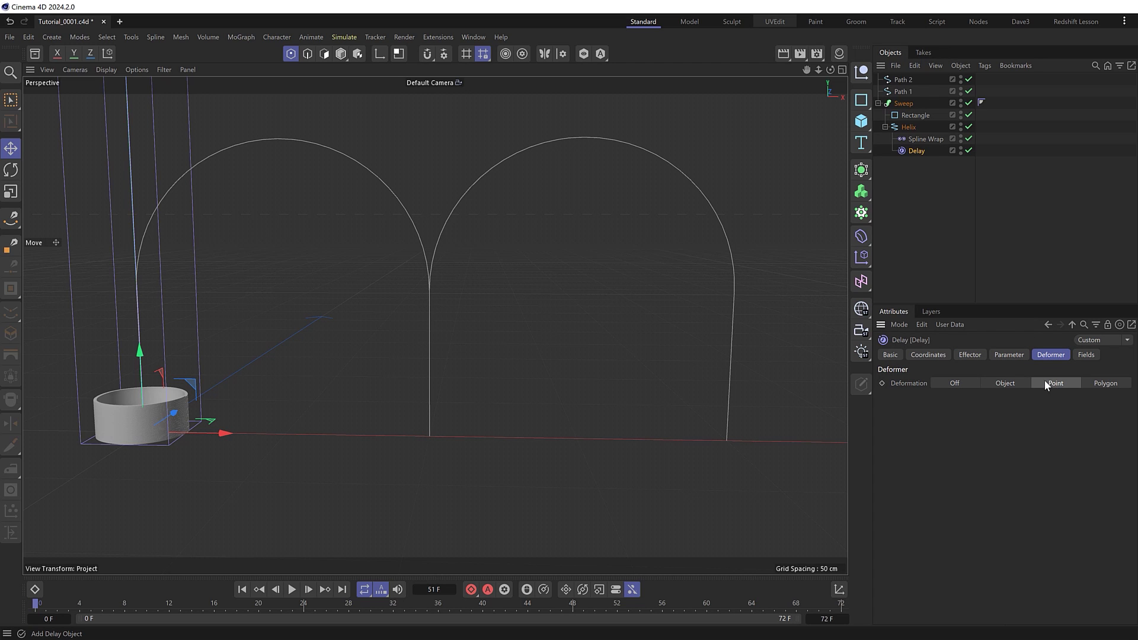
left_click(970, 354)
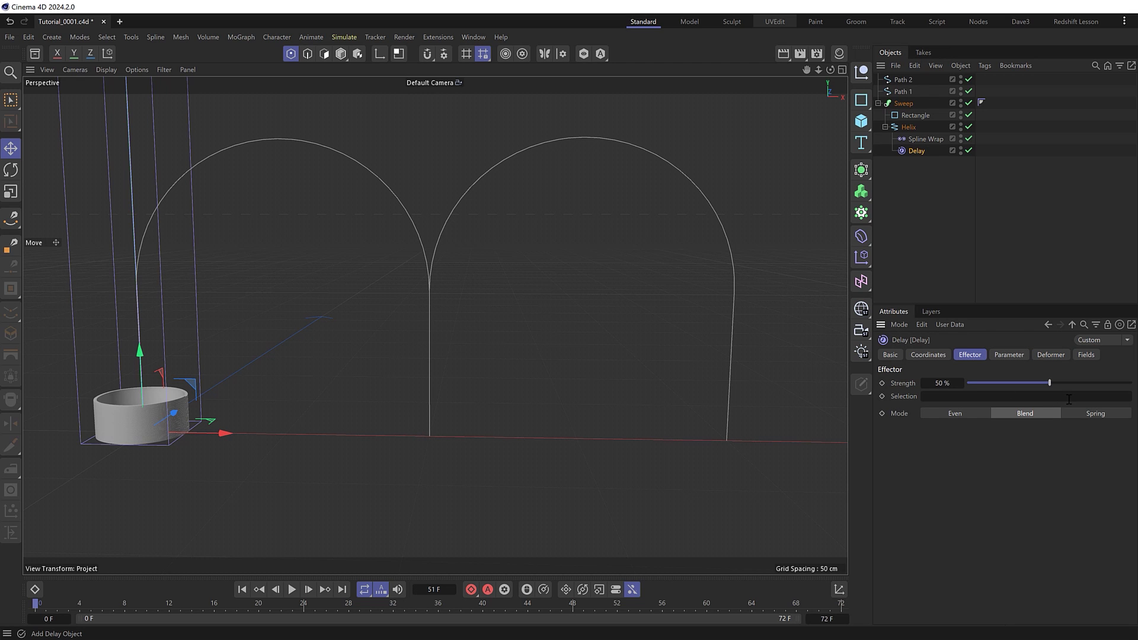
left_click(1101, 414)
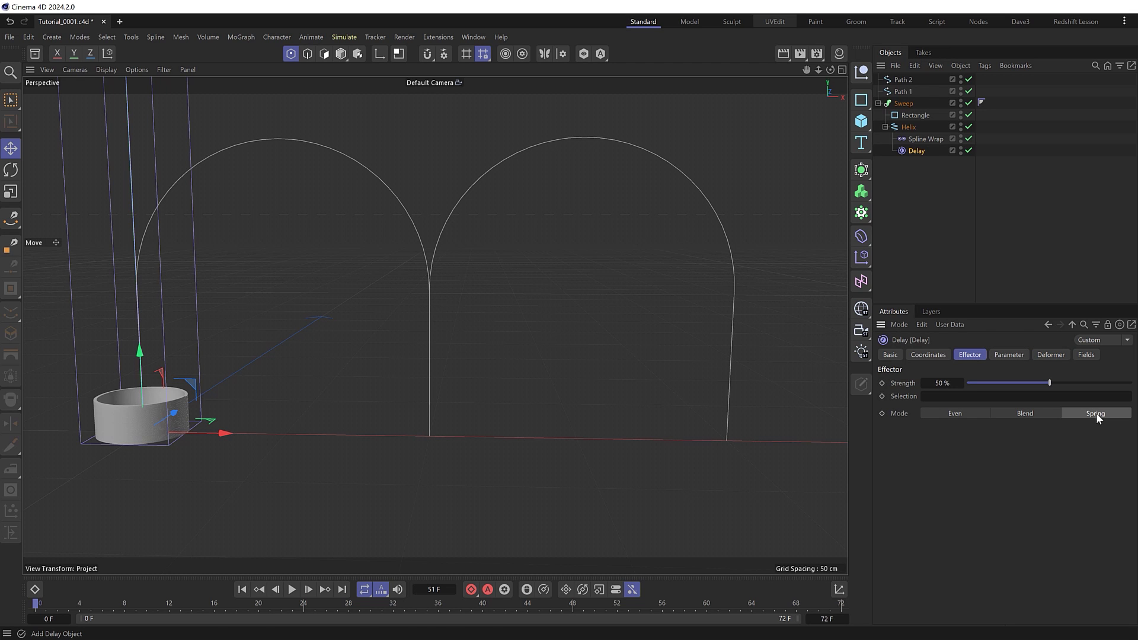
- Preview the delay, lower its Strength to 30%, and replay the animation to check
left_click(291, 589)
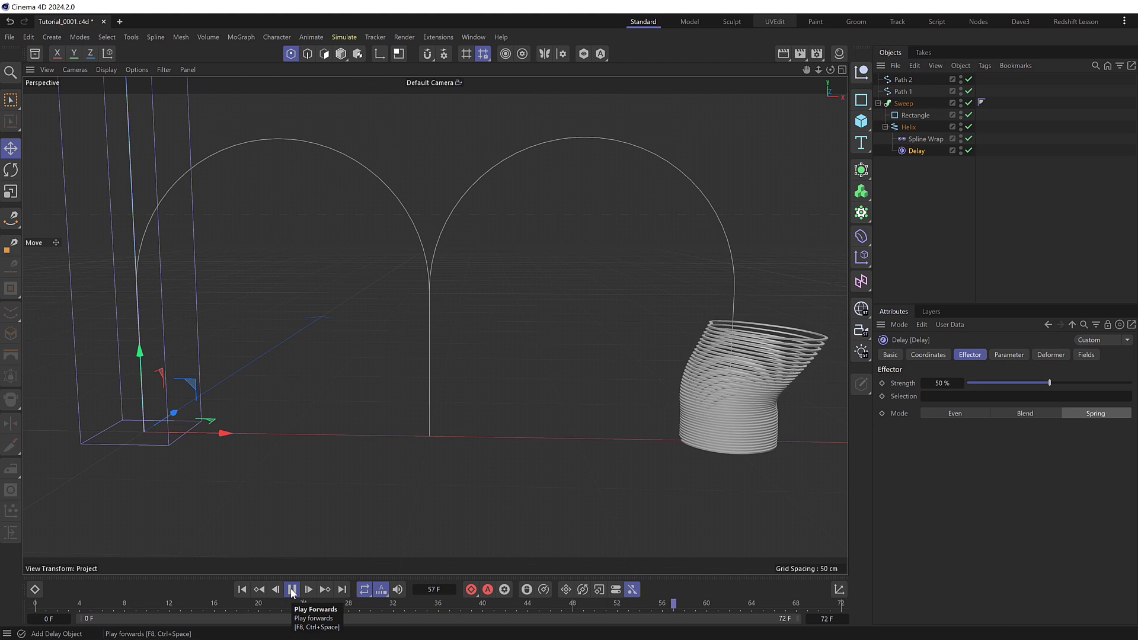
left_click(292, 589)
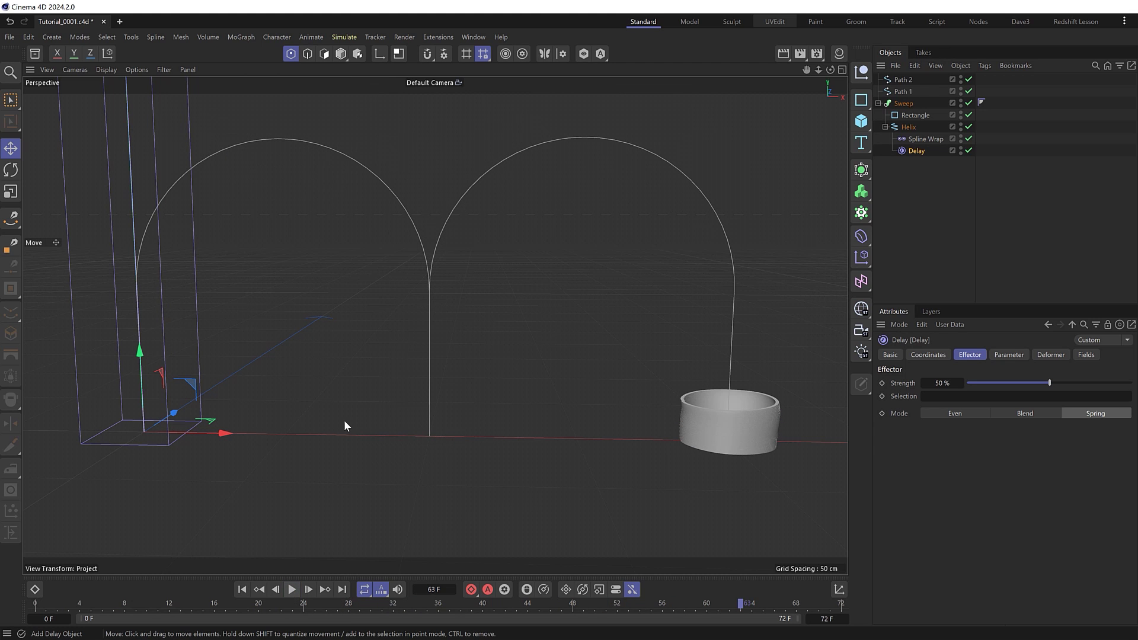
left_click(242, 590)
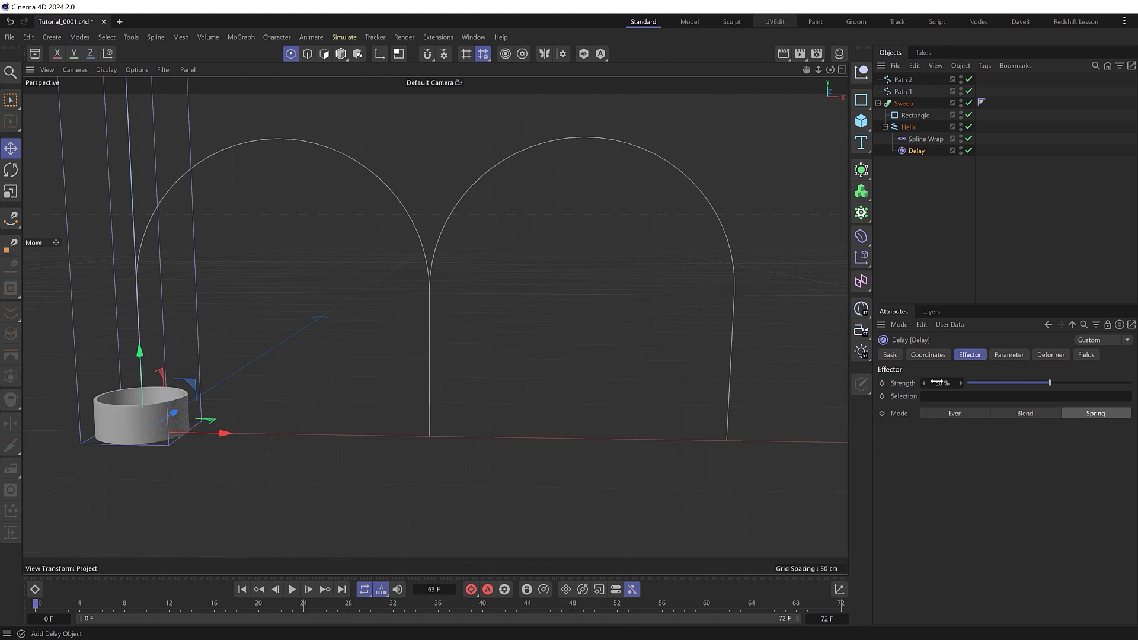
left_click_drag(938, 382, 913, 383)
left_click(292, 589)
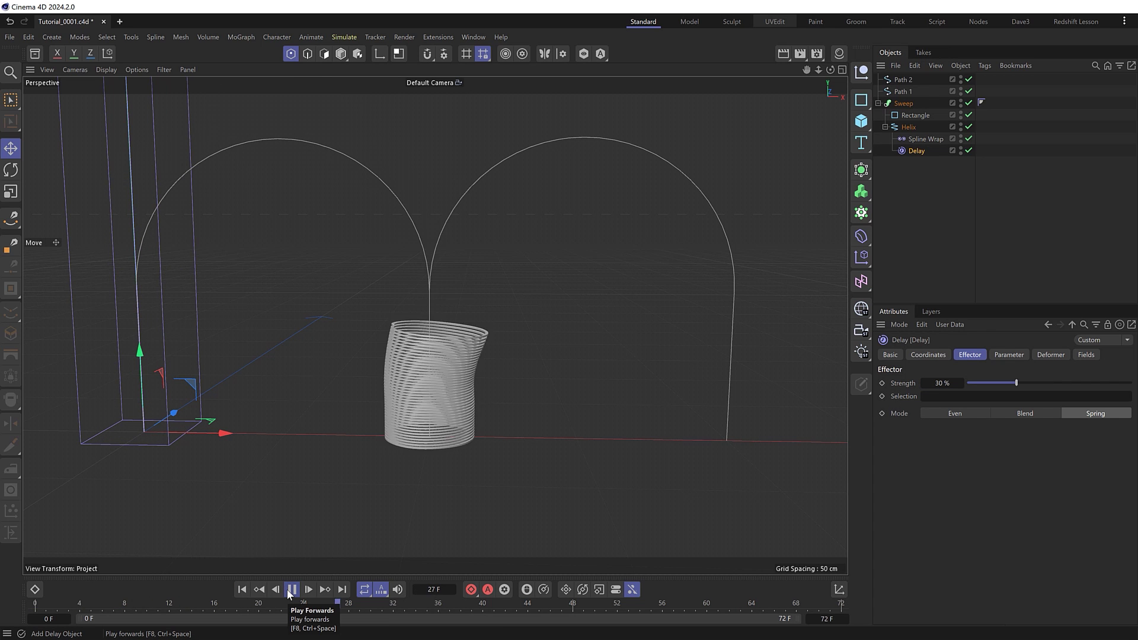
left_click(289, 591)
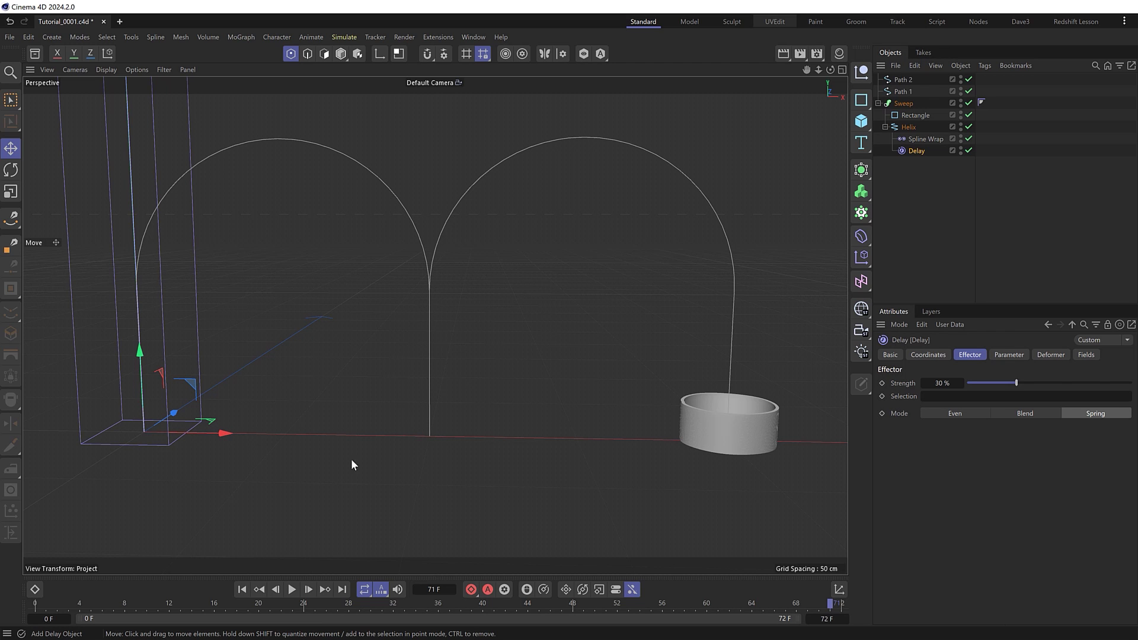
left_click(242, 589)
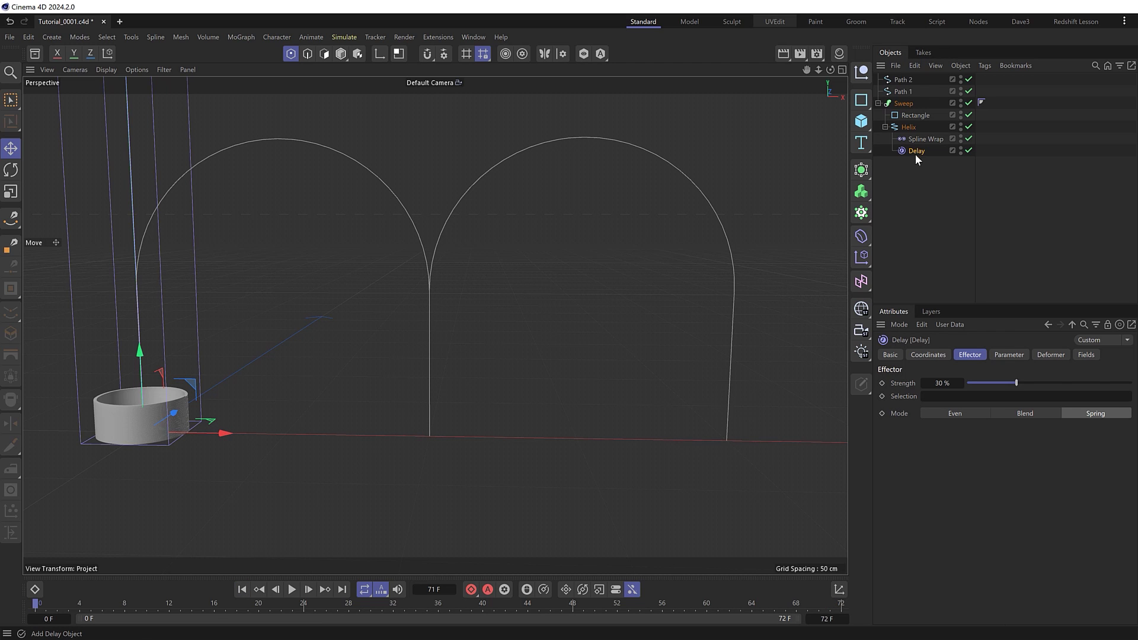
- Add a Linear Field to the Delay, pointing along +Y with a 5 cm length
left_click(1087, 354)
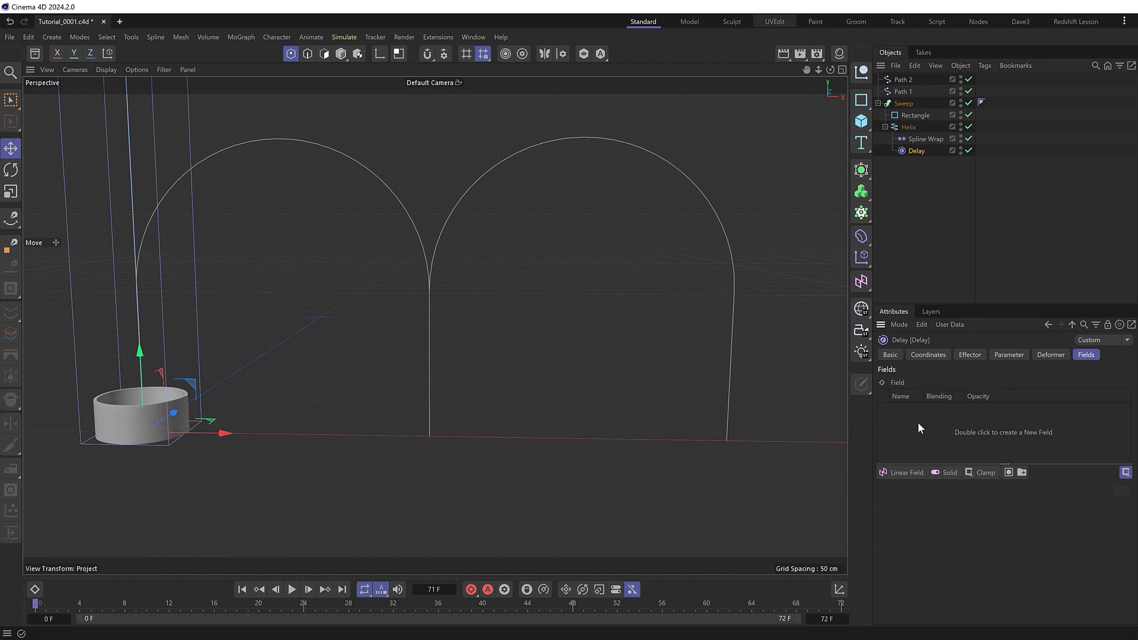
left_click(900, 472)
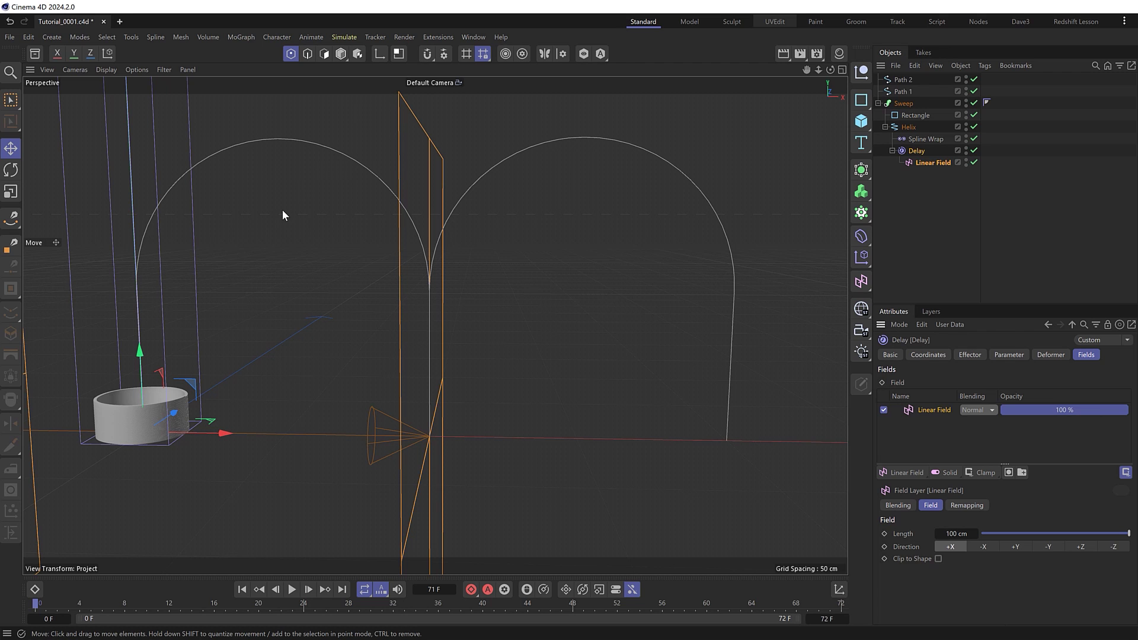
left_click(1016, 547)
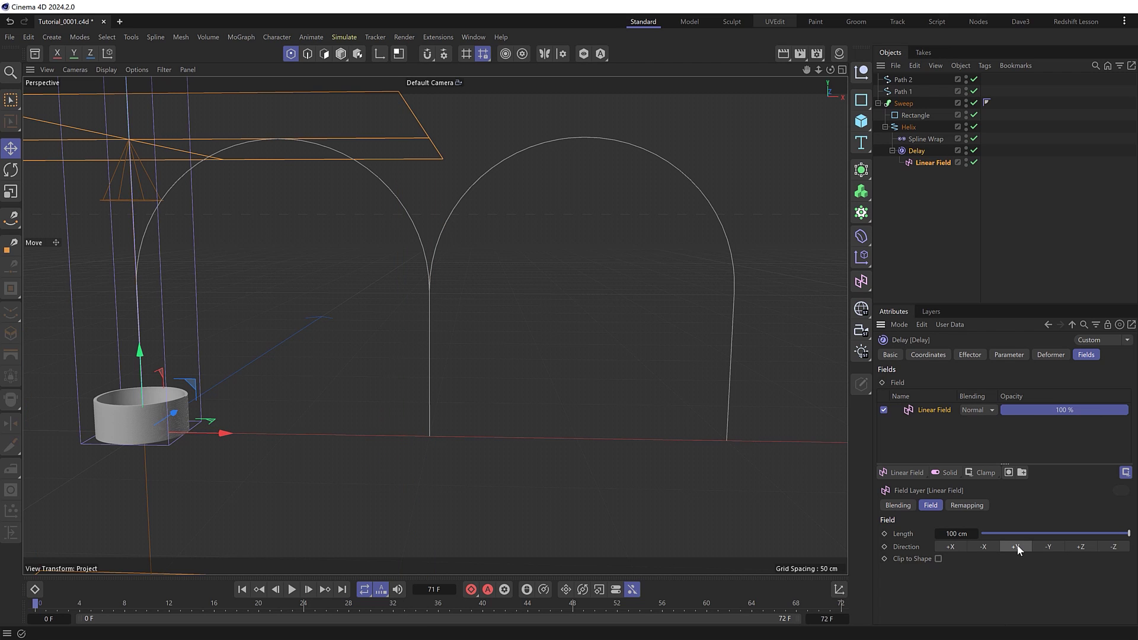
left_click_drag(1026, 535, 995, 533)
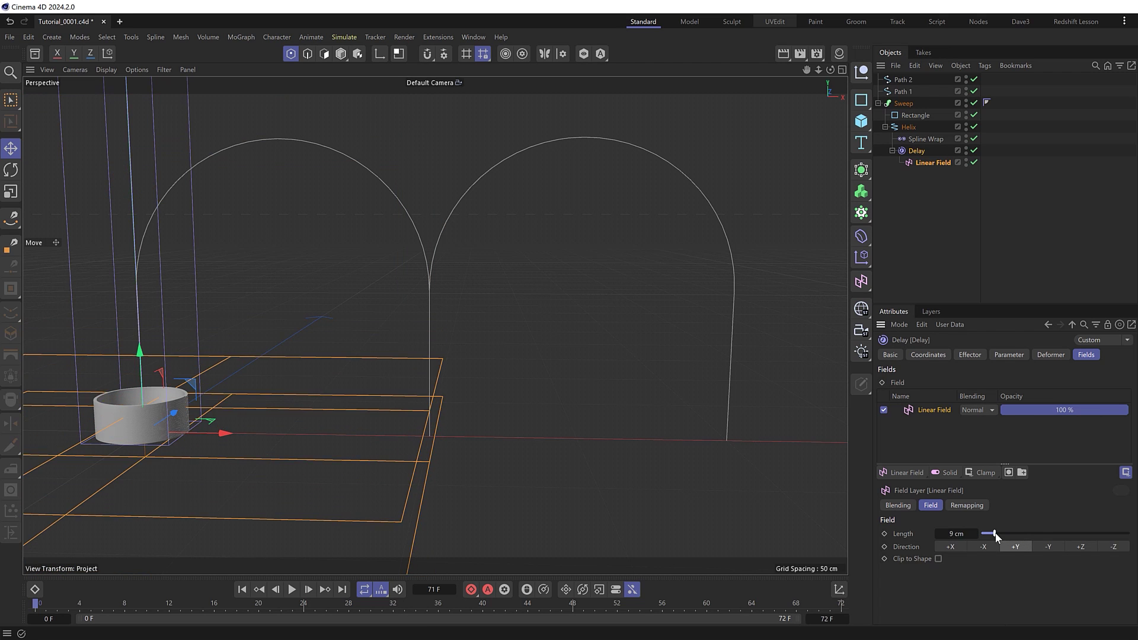
left_click(954, 534)
type("5")
key("Return")
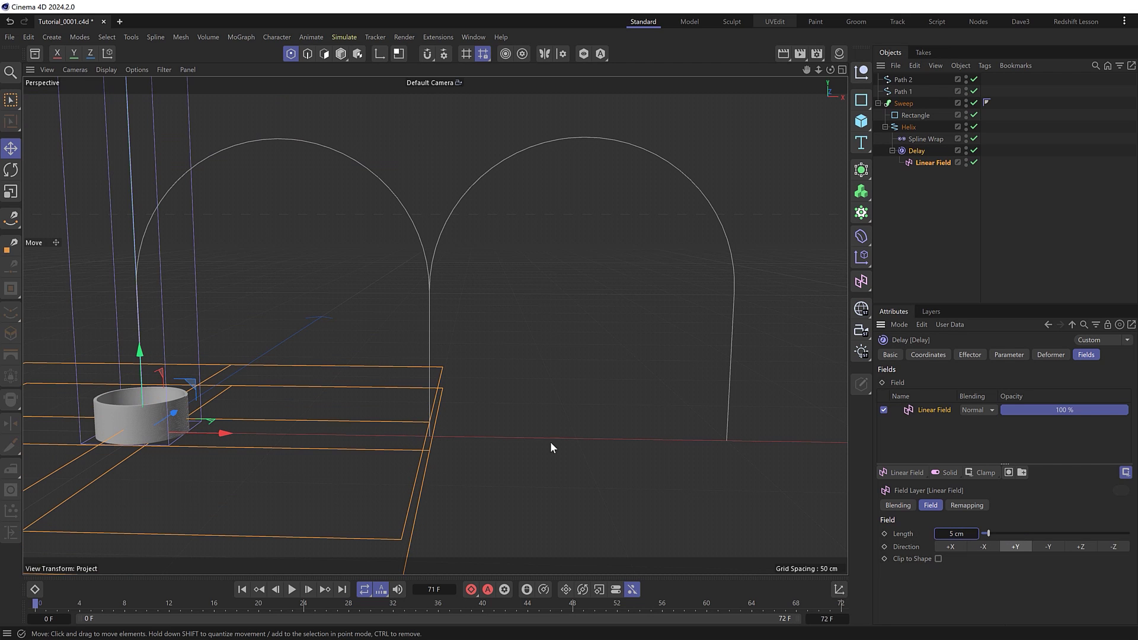
- Check the field in the front view, then play the arching spring and rewind to frame 0
middle_click(409, 389)
middle_click(600, 428)
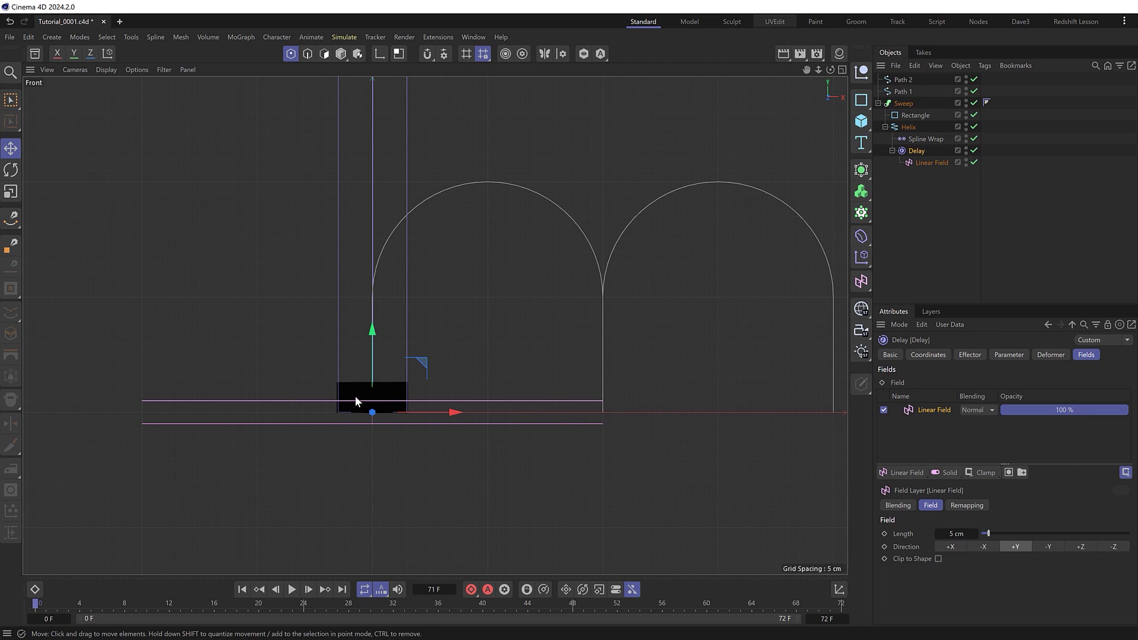
middle_click(502, 312)
middle_click(251, 245)
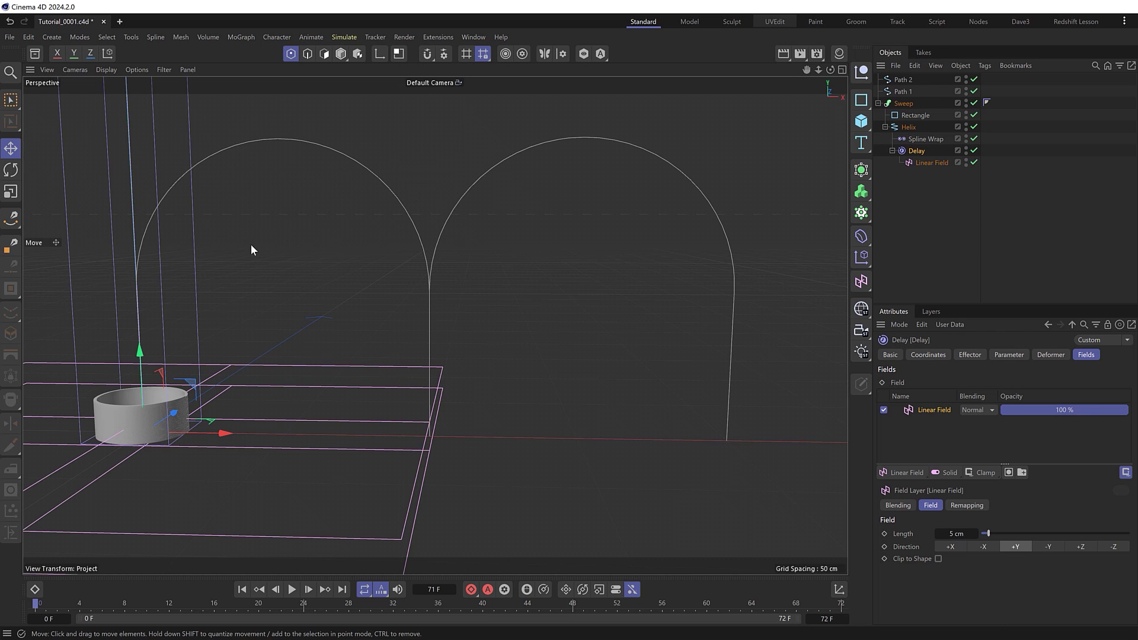
left_click(292, 590)
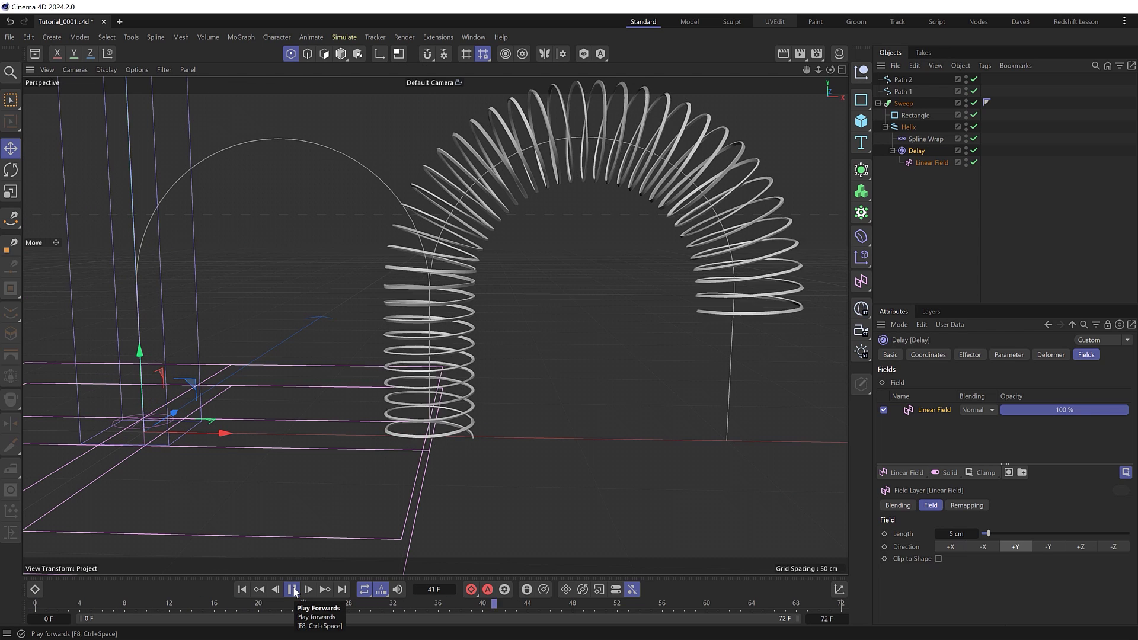
left_click(293, 589)
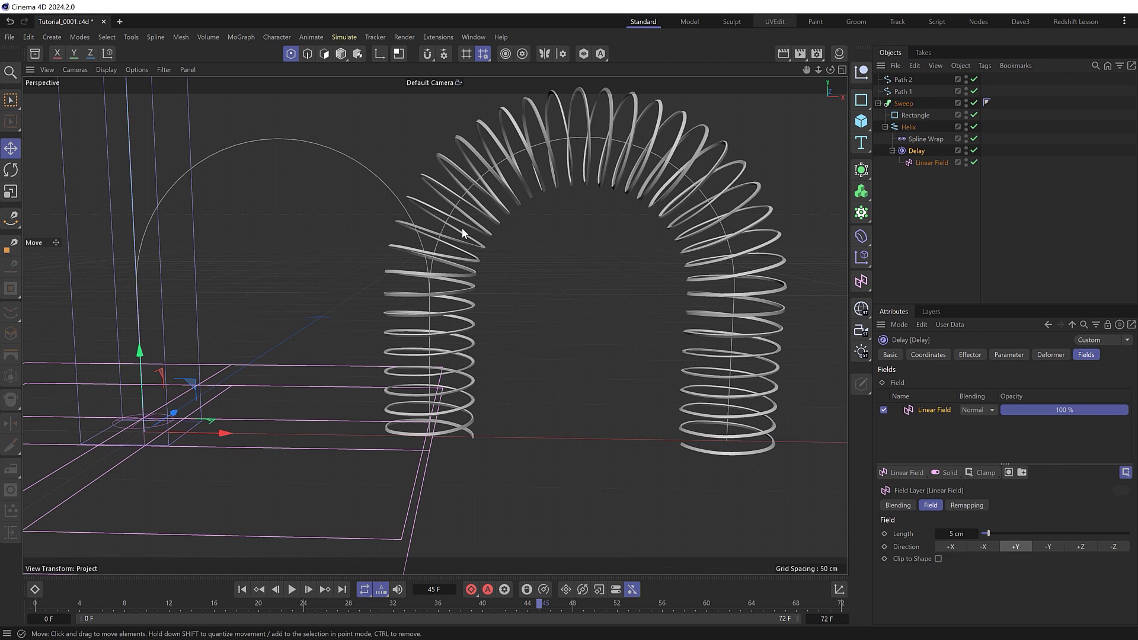
left_click(242, 589)
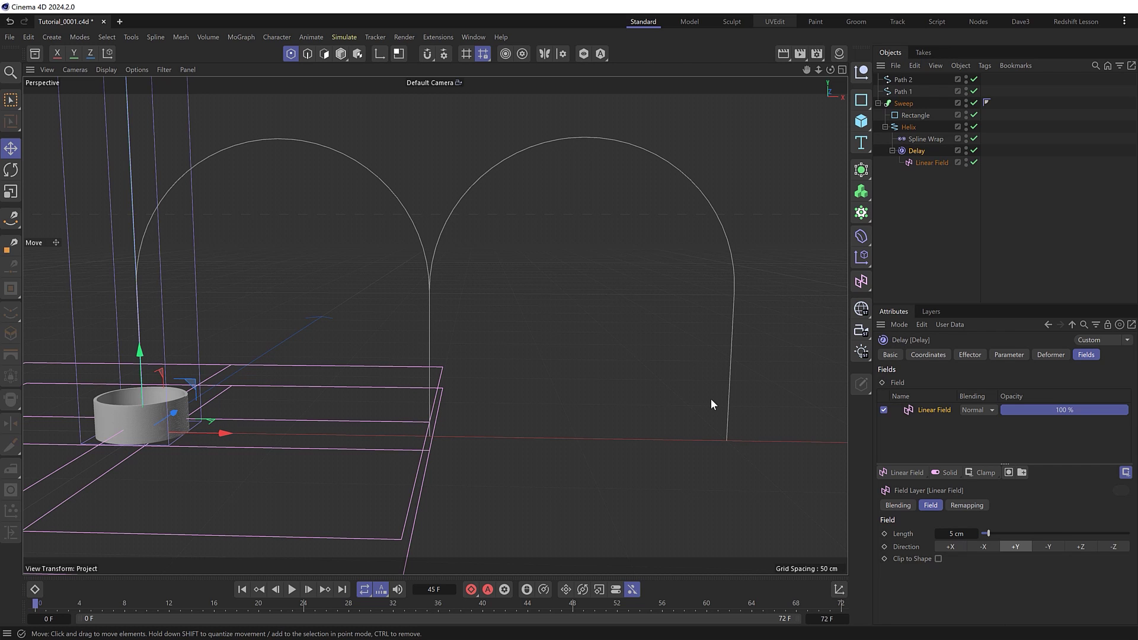
- Keyframe Delay's Enabled on at frame 30 and off at frame 31
left_click_drag(347, 605, 370, 606)
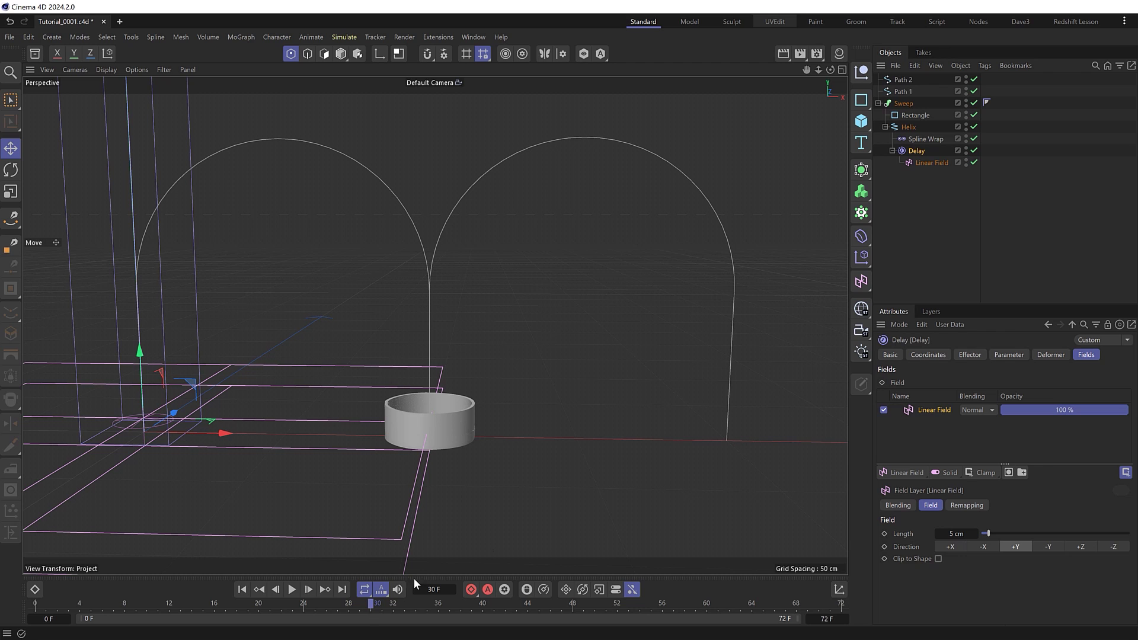
left_click(886, 356)
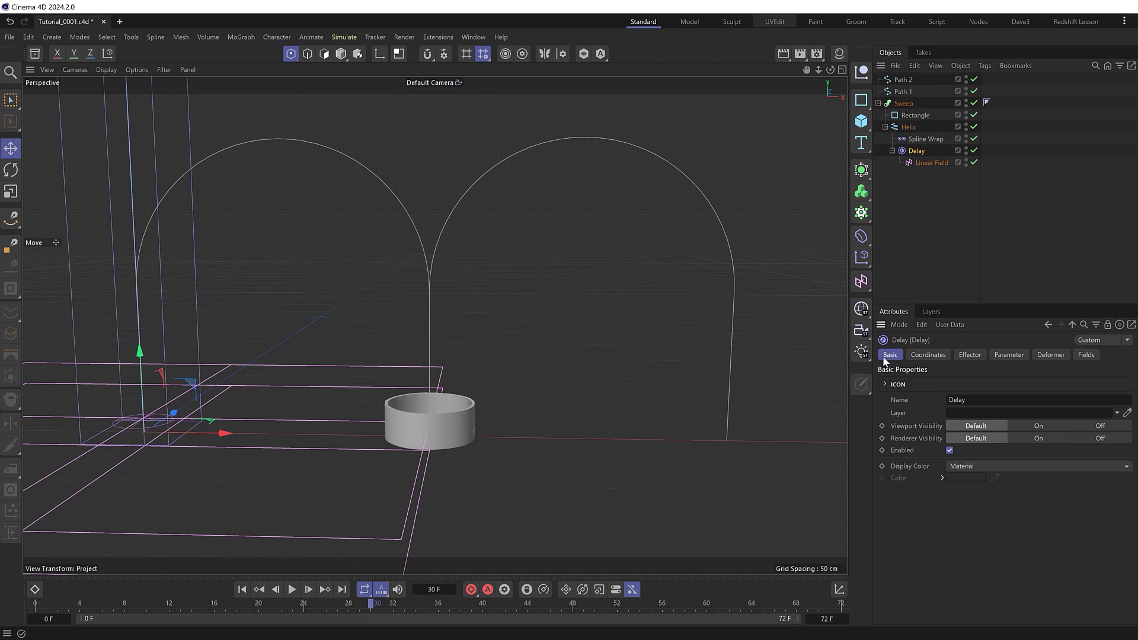
left_click(882, 450)
left_click(309, 590)
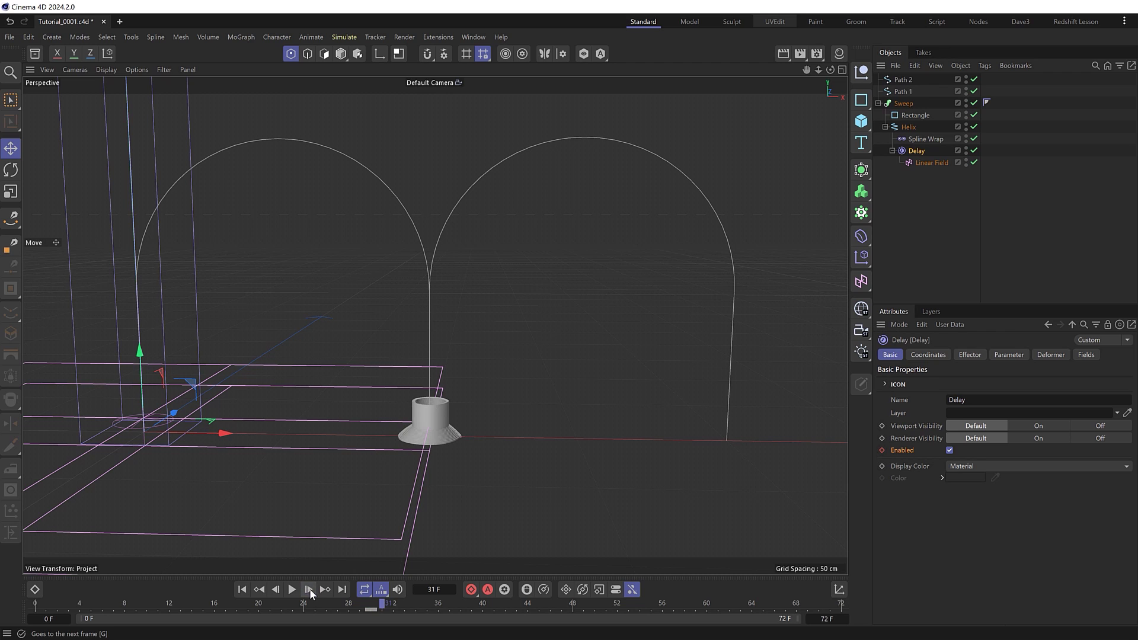
left_click(949, 450)
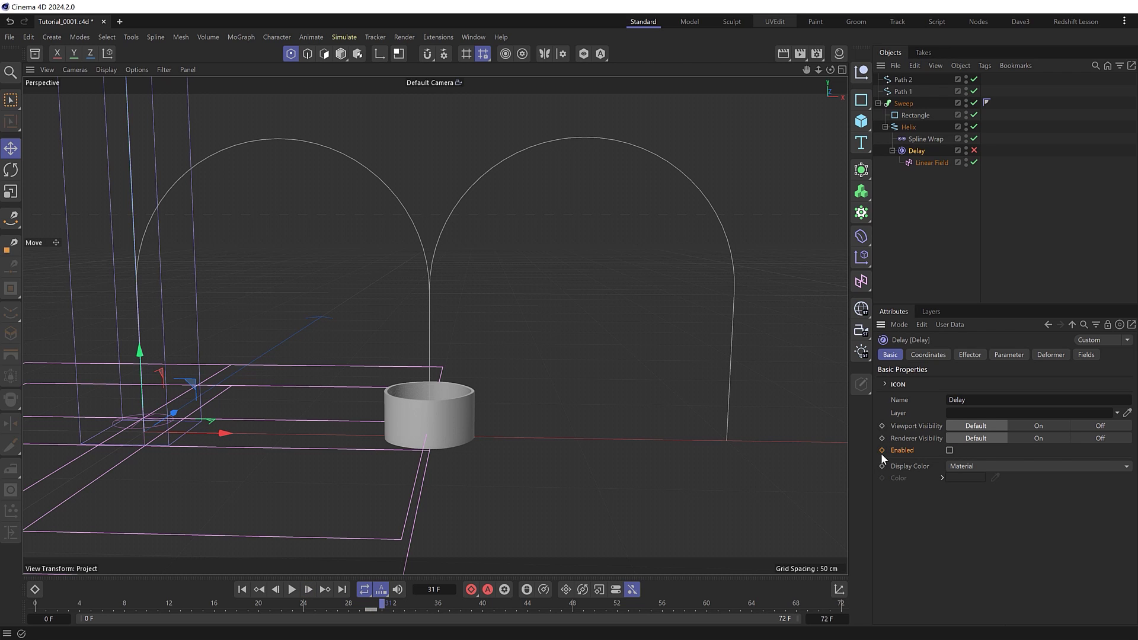
left_click(882, 450)
- Duplicate the Delay as Delay.1, move its frame 30 key to frame 32, and play from start
left_click(893, 151)
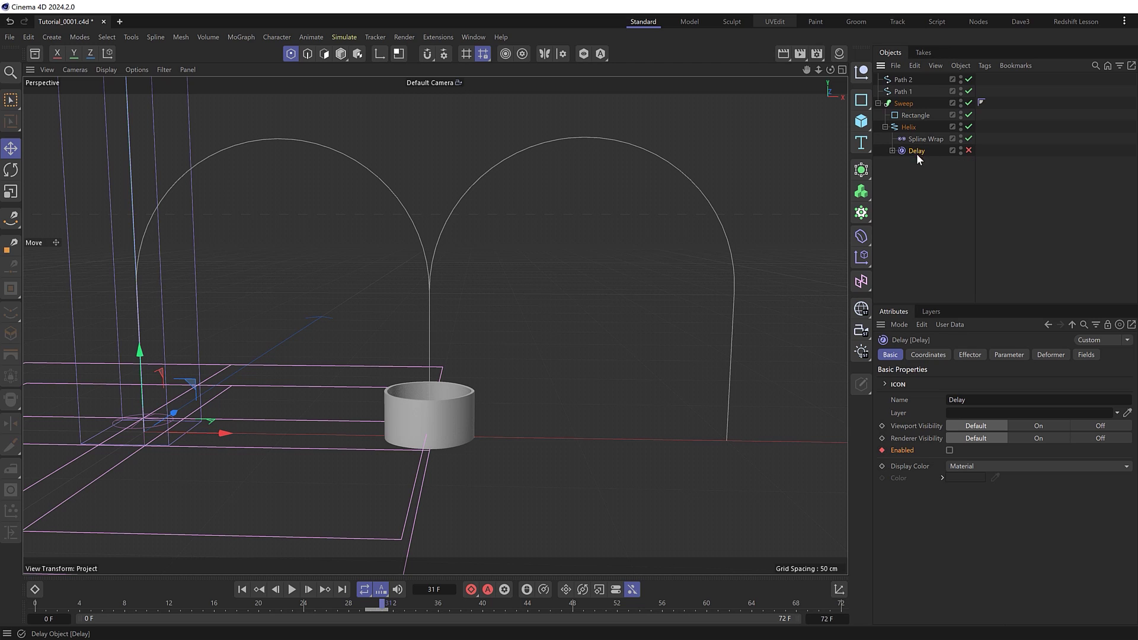
left_click_drag(917, 152, 919, 158, "ctrl")
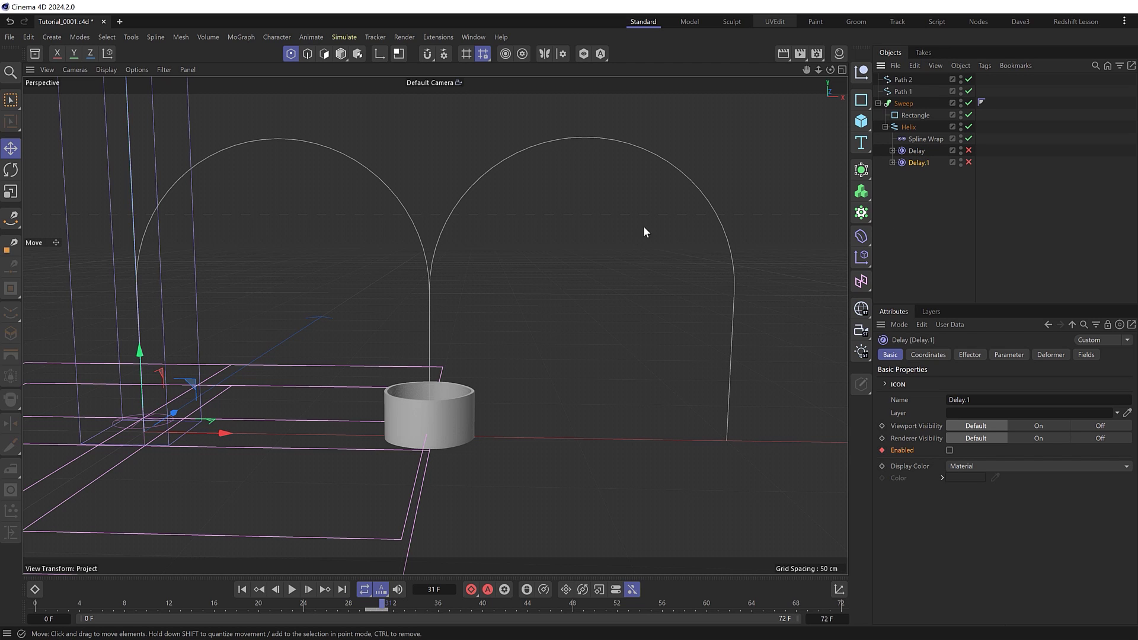
left_click(370, 610)
left_click_drag(372, 608, 394, 609)
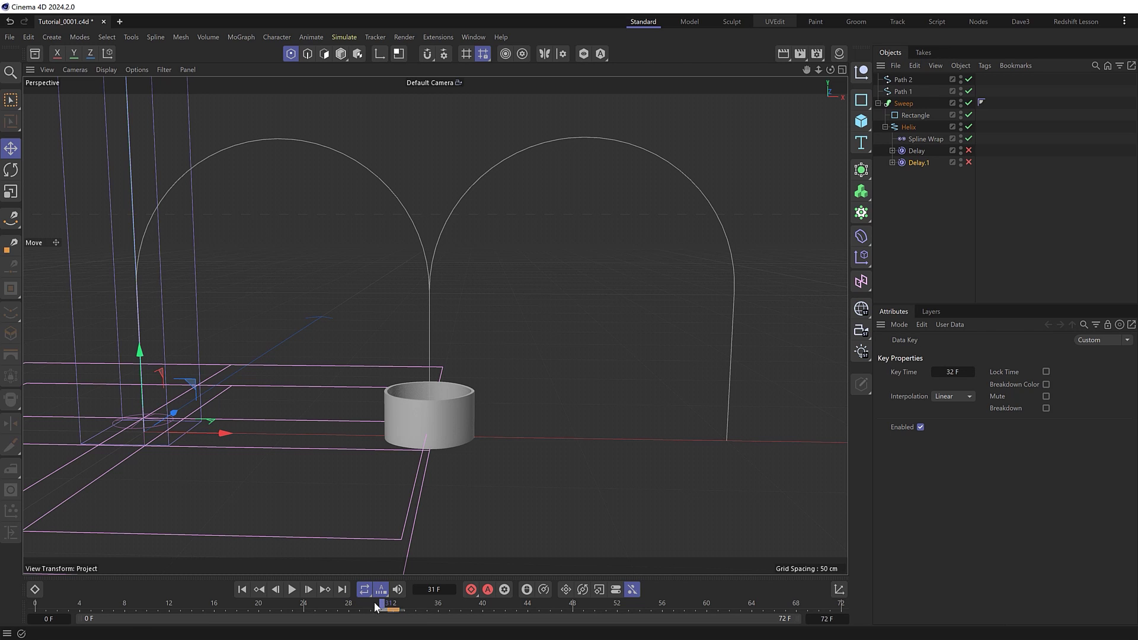
left_click(260, 589)
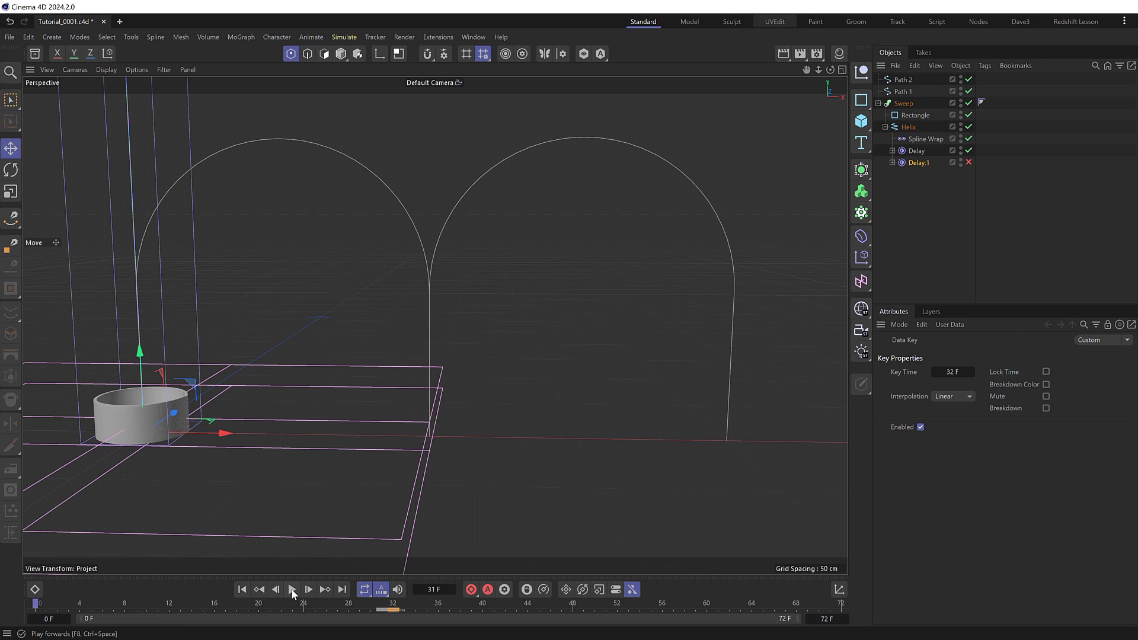
left_click(292, 589)
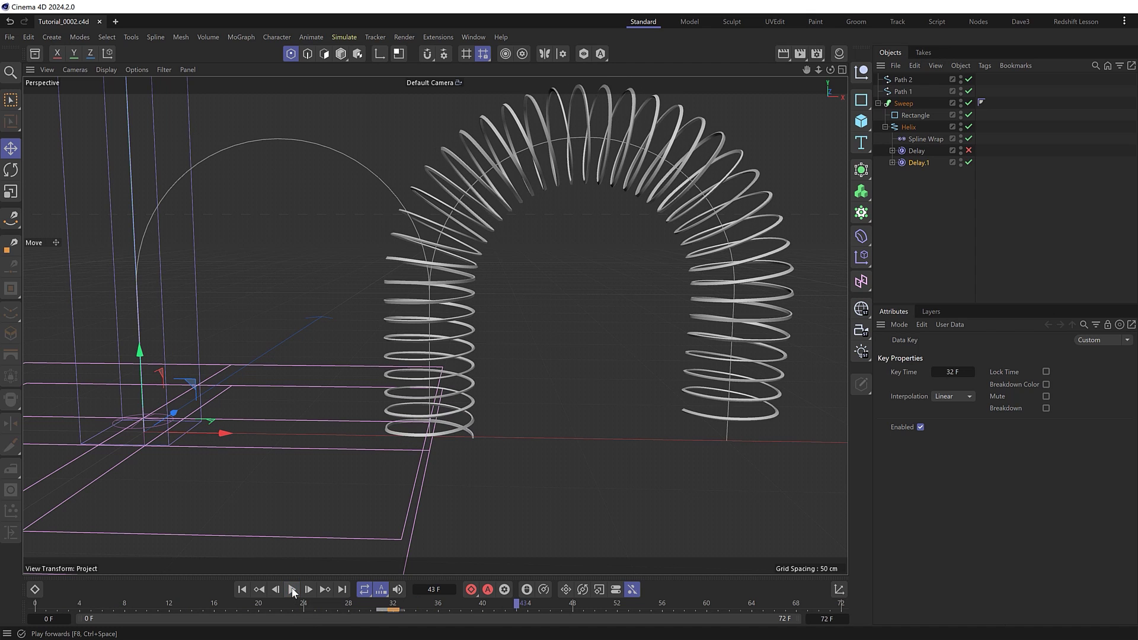
- Lower the top points of Path 1 and Path 2 together, then replay to check the flatter arches
left_click(292, 590)
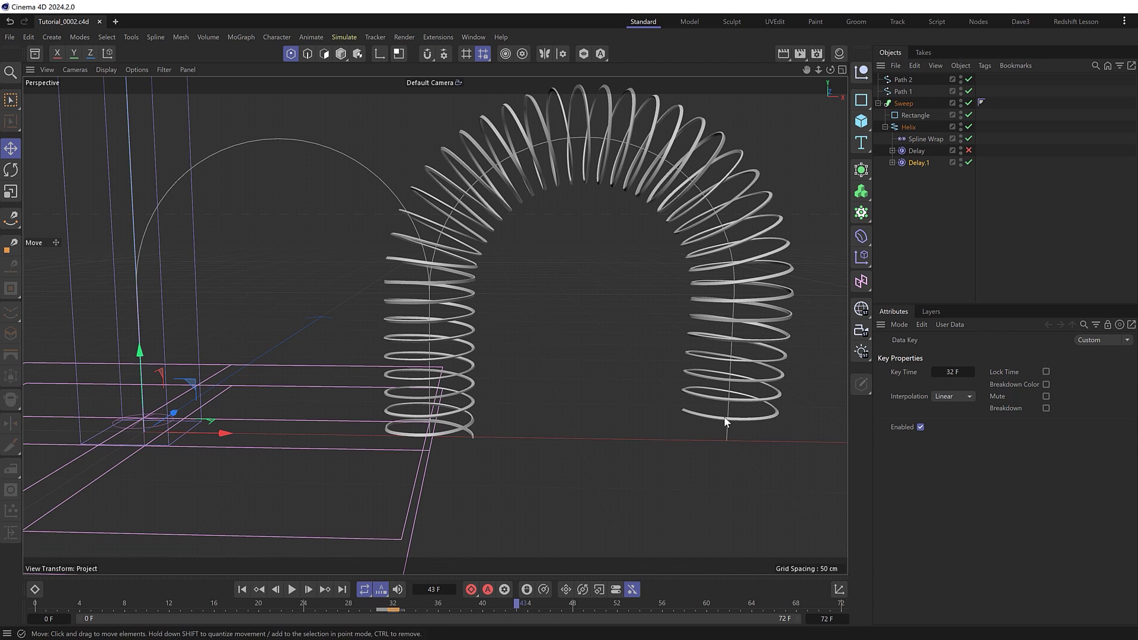
left_click(902, 80)
left_click(900, 90, "ctrl")
scroll(343, 102, "down", 2)
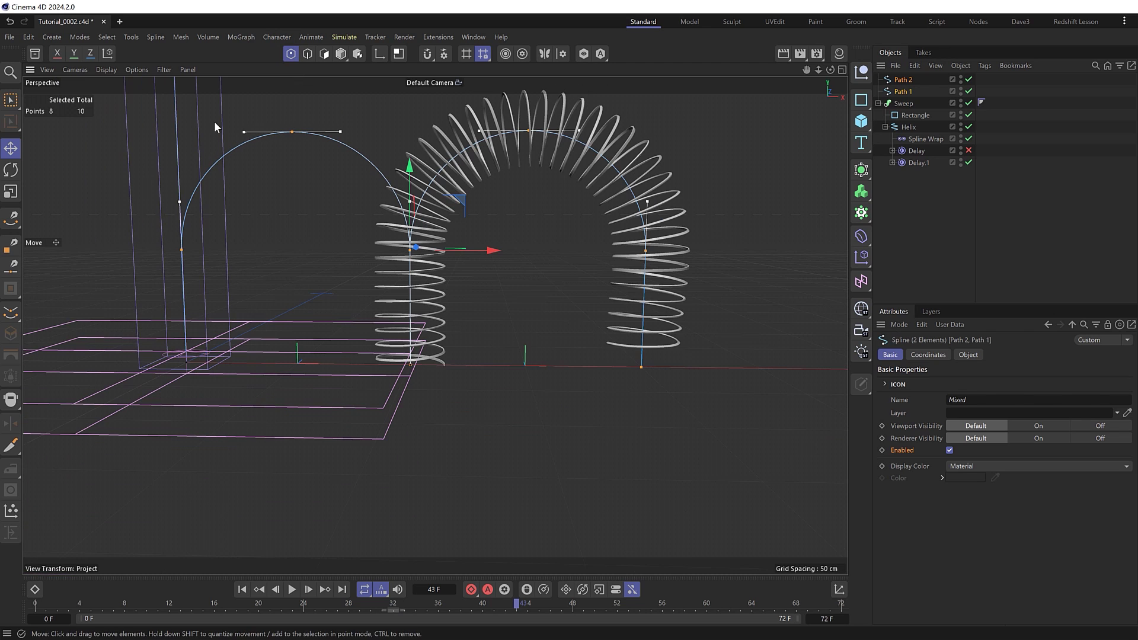
key("0")
left_click_drag(136, 109, 760, 304)
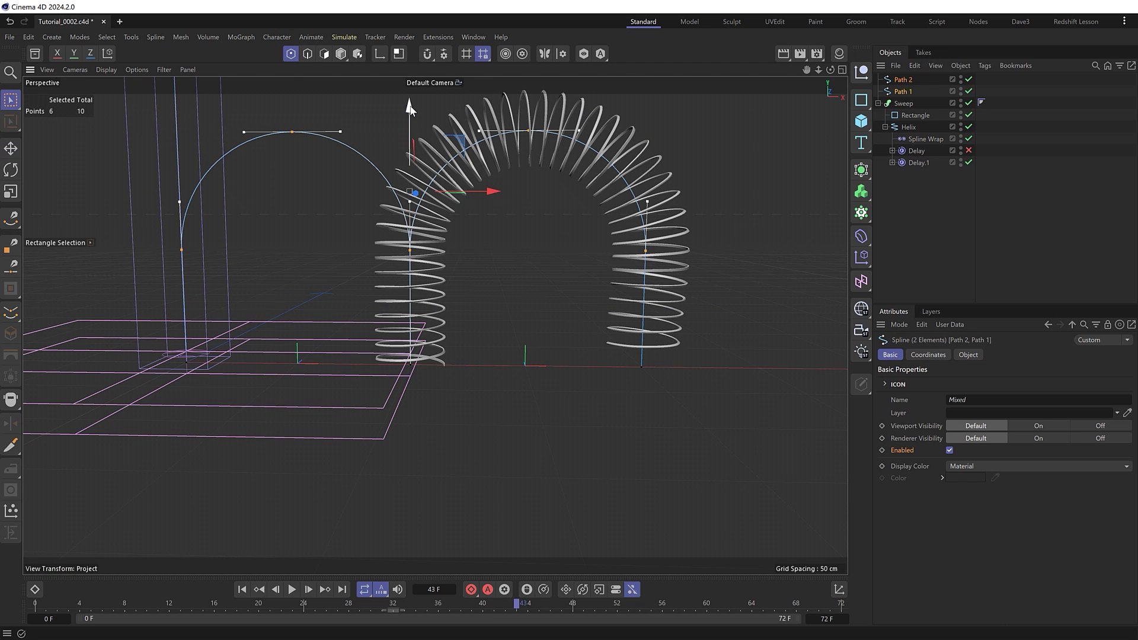
left_click_drag(414, 112, 415, 198)
left_click(242, 590)
left_click(291, 589)
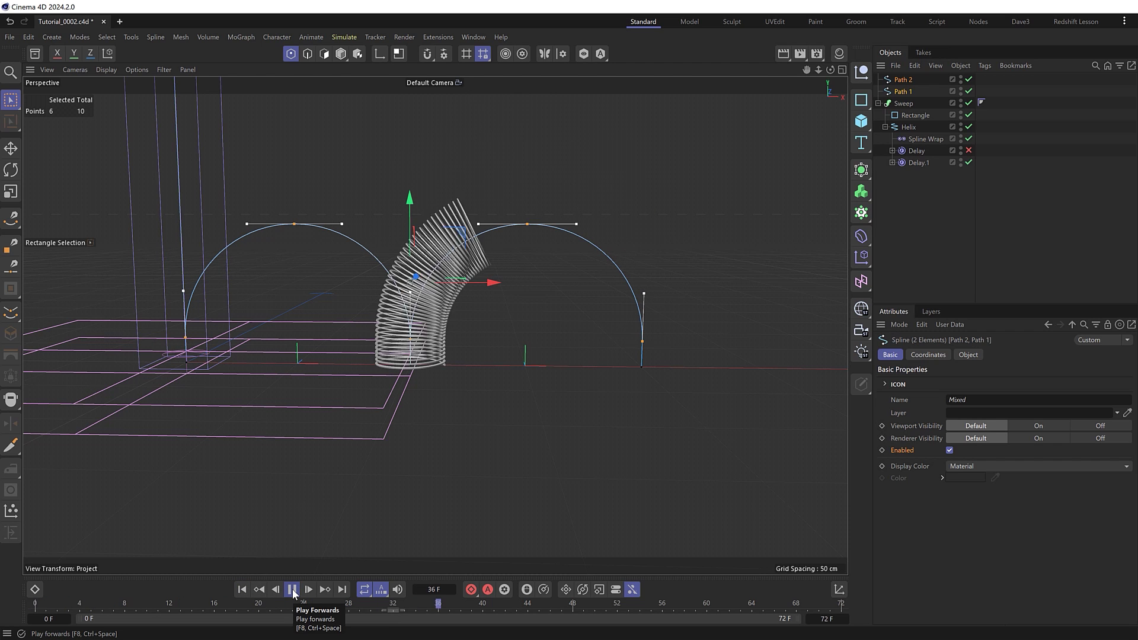
left_click(293, 591)
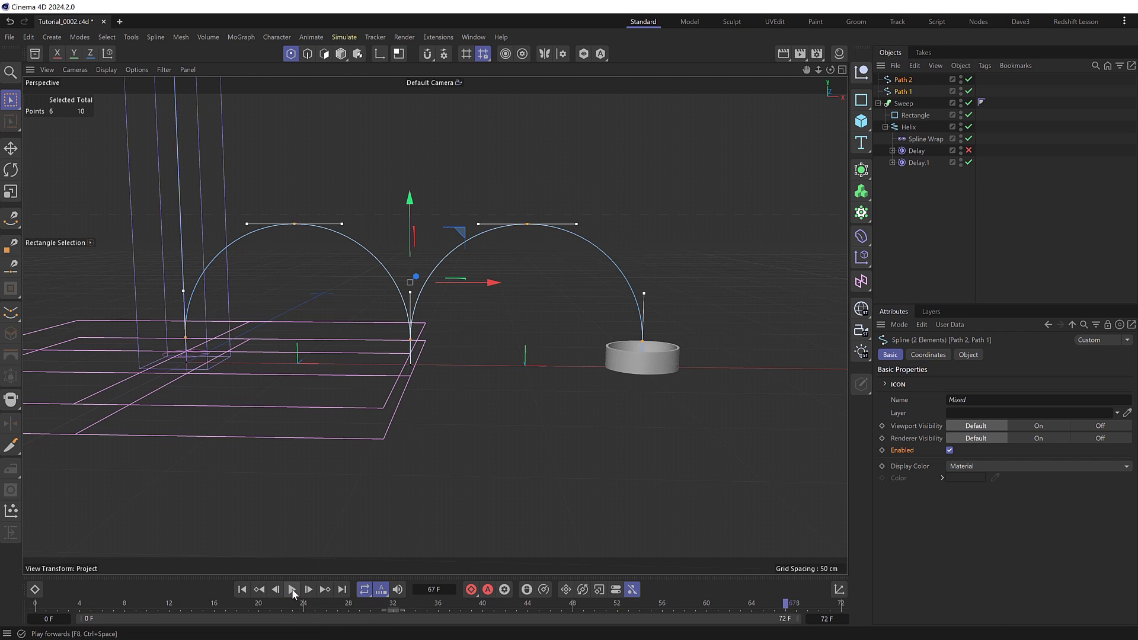
- Save an incremental copy as Tutorial_0003 and set the timeline end to 60 F
key("ctrl+alt+s")
key("ctrl+d")
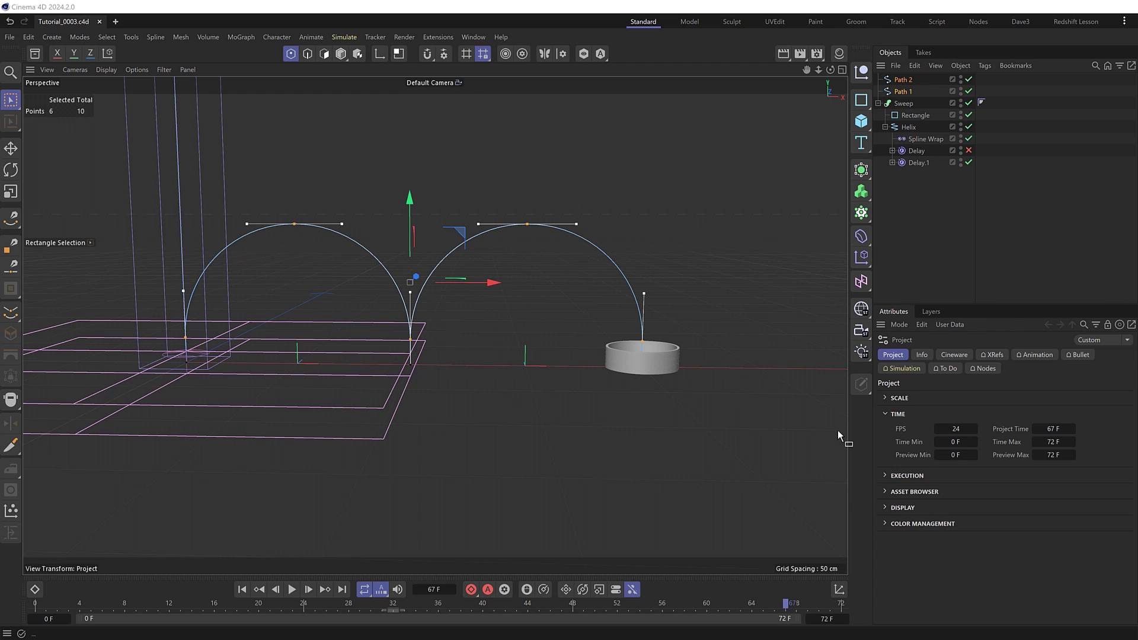
left_click_drag(825, 620, 755, 616)
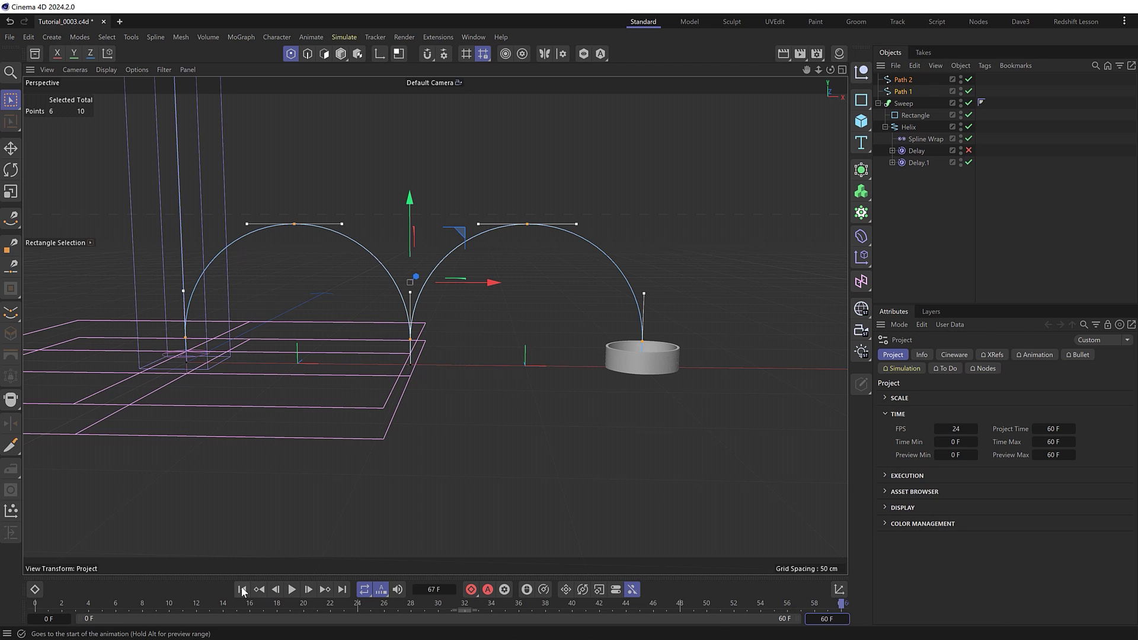
key("shift+f")
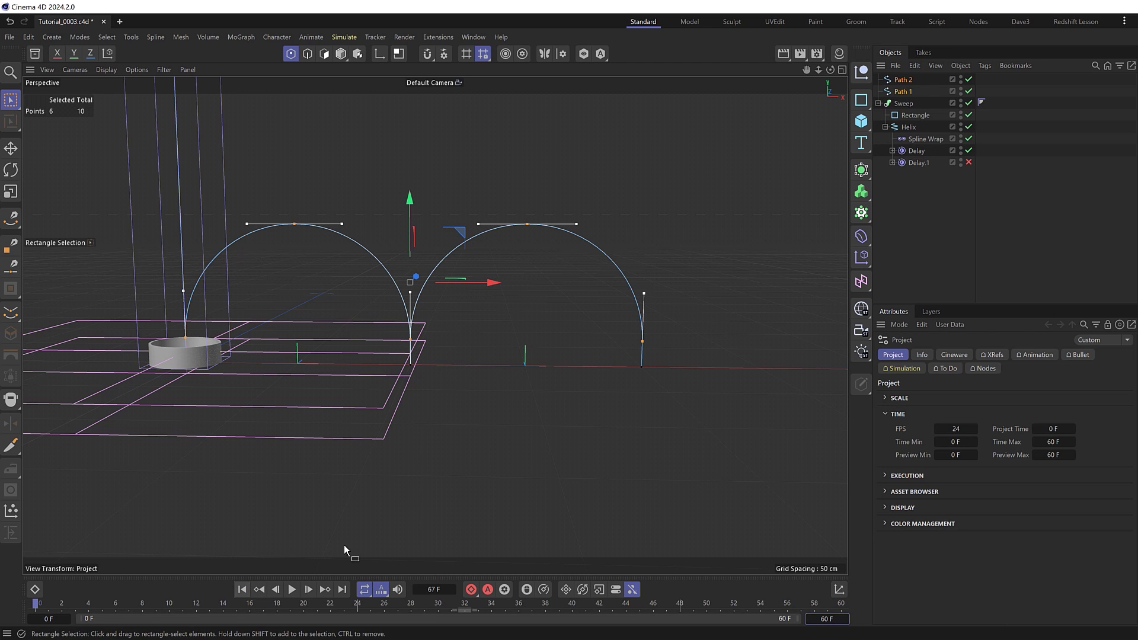
- Bake the Sweep as Alembic, hide and collapse the original Sweep, then preview the baked animation
left_click(904, 103)
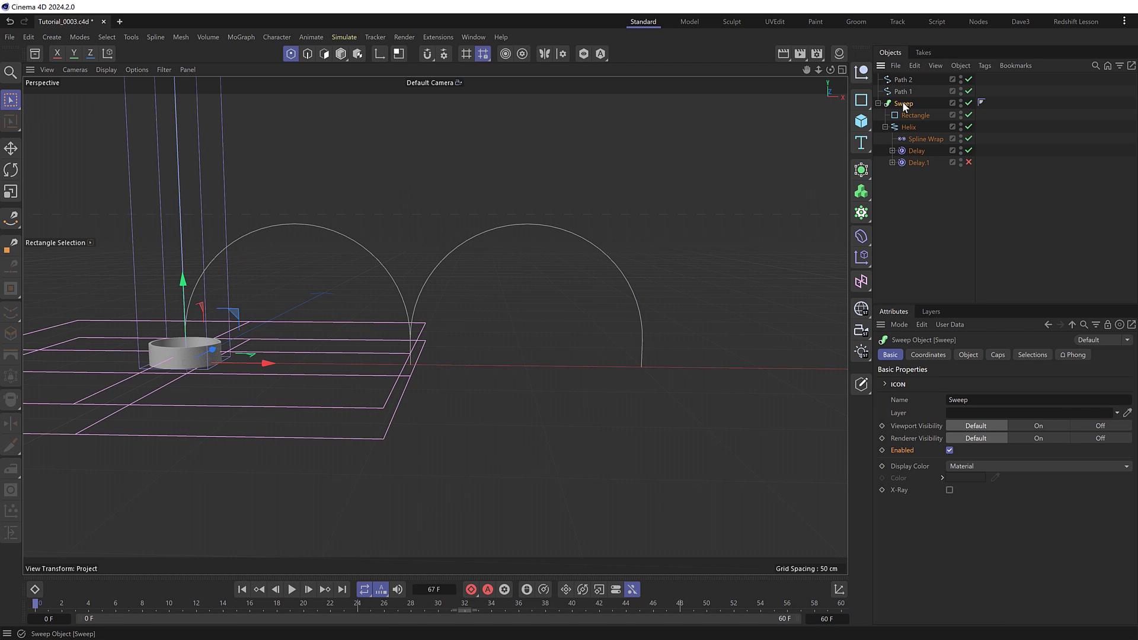
right_click(904, 105)
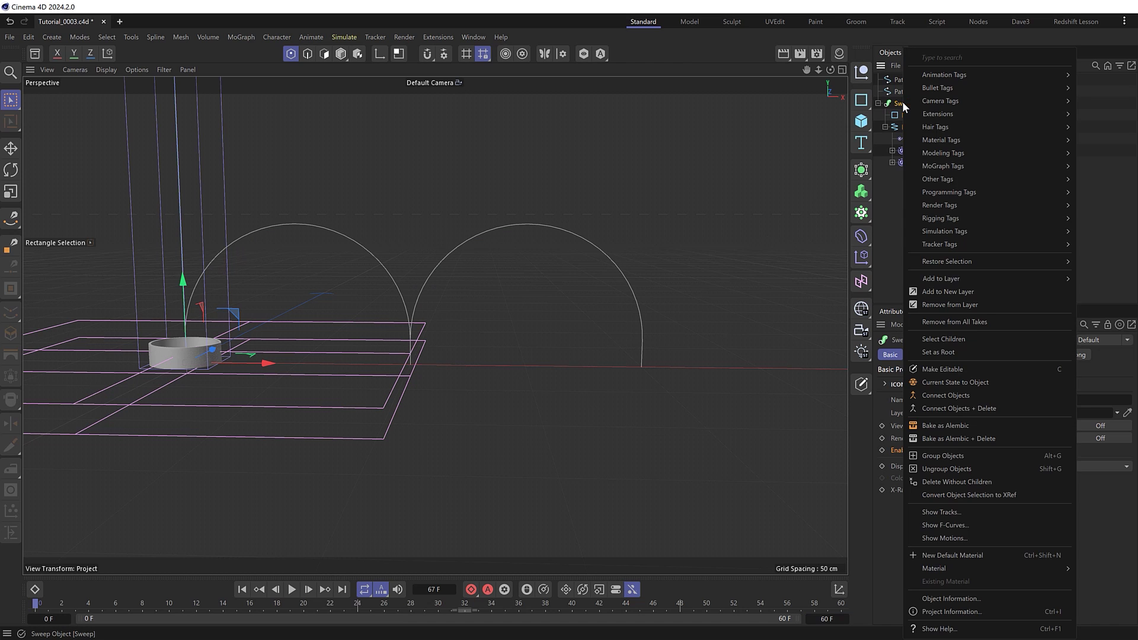
left_click(996, 426)
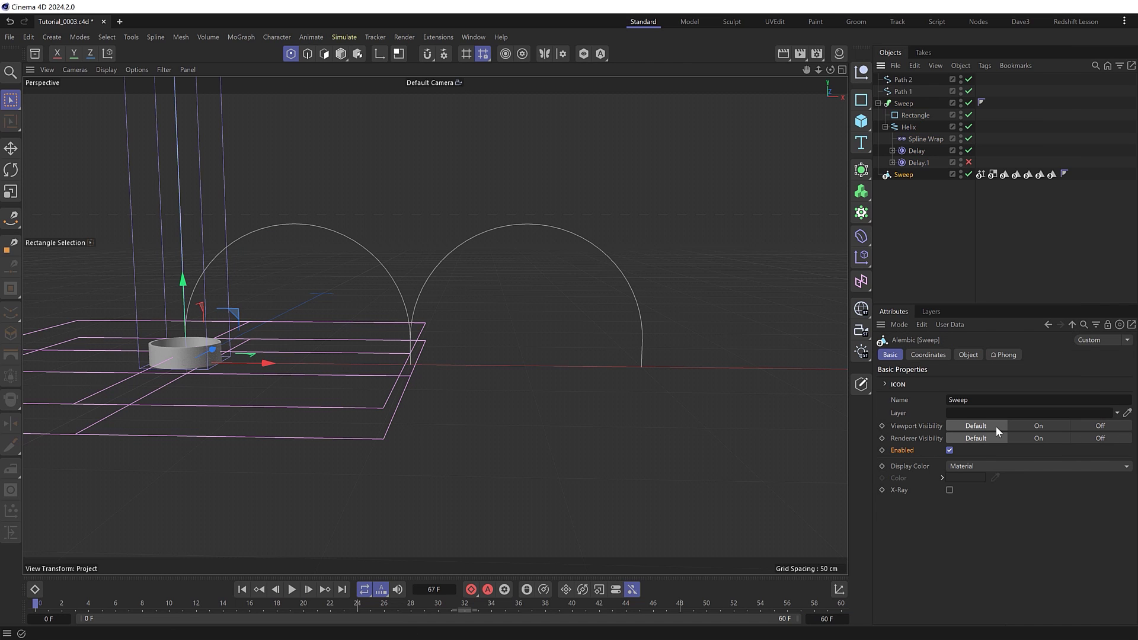
left_click(961, 102)
left_click(961, 102)
left_click(879, 104)
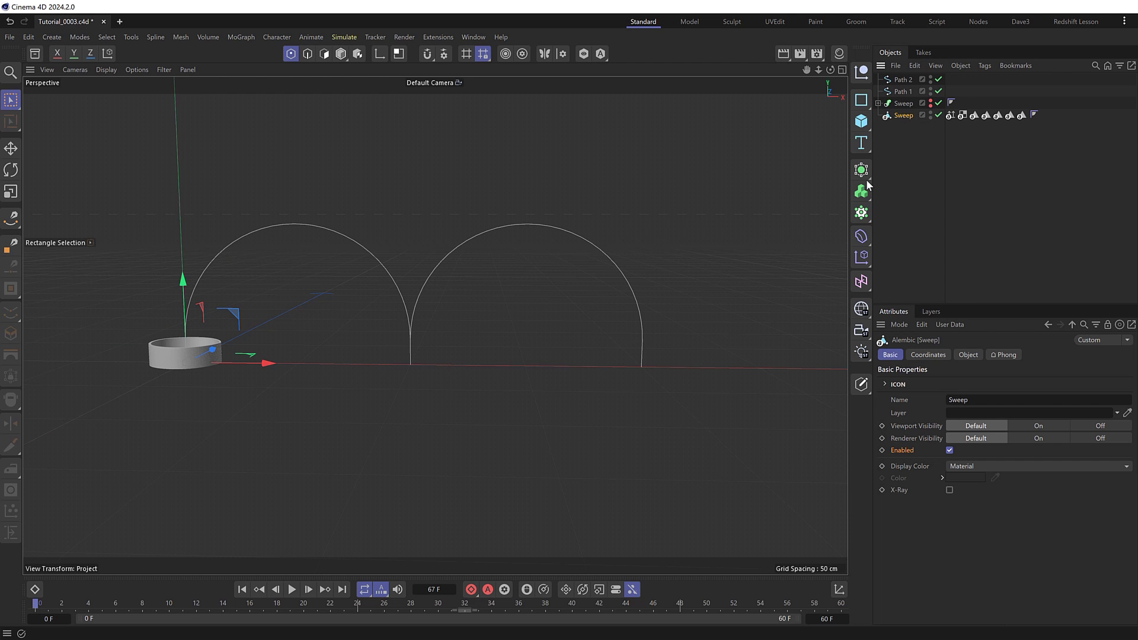
left_click(291, 590)
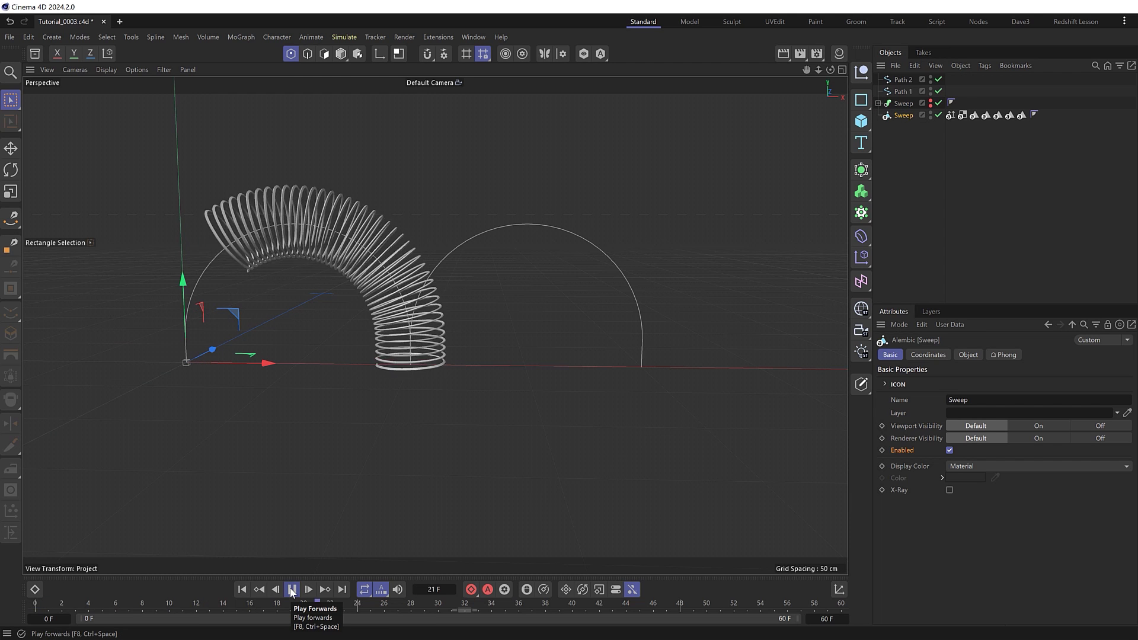
left_click(292, 590)
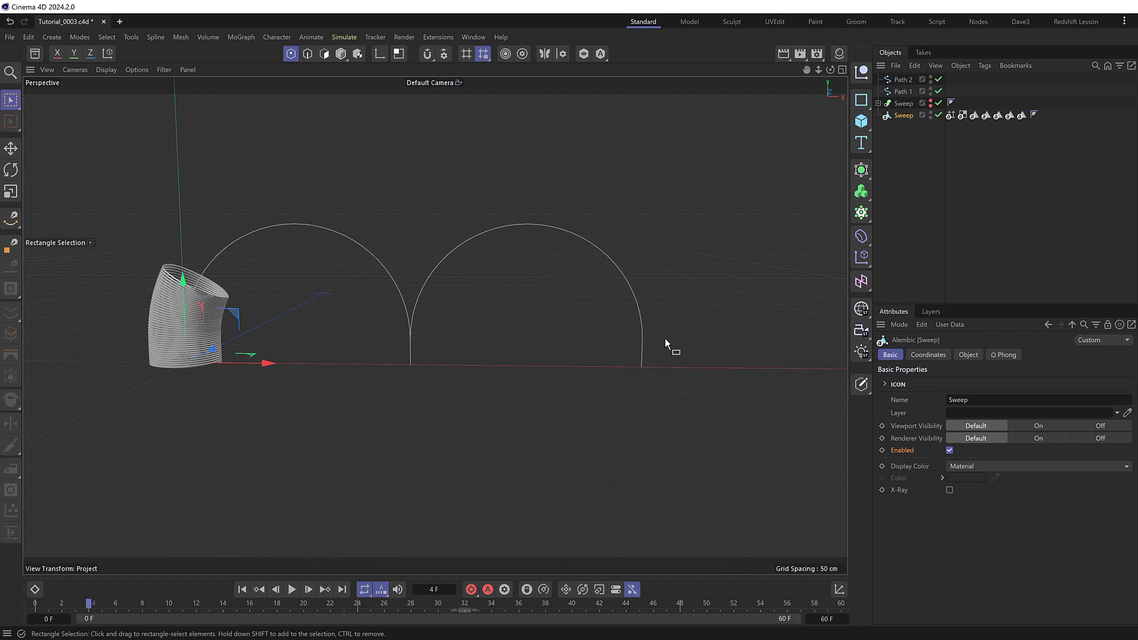
left_click(243, 589)
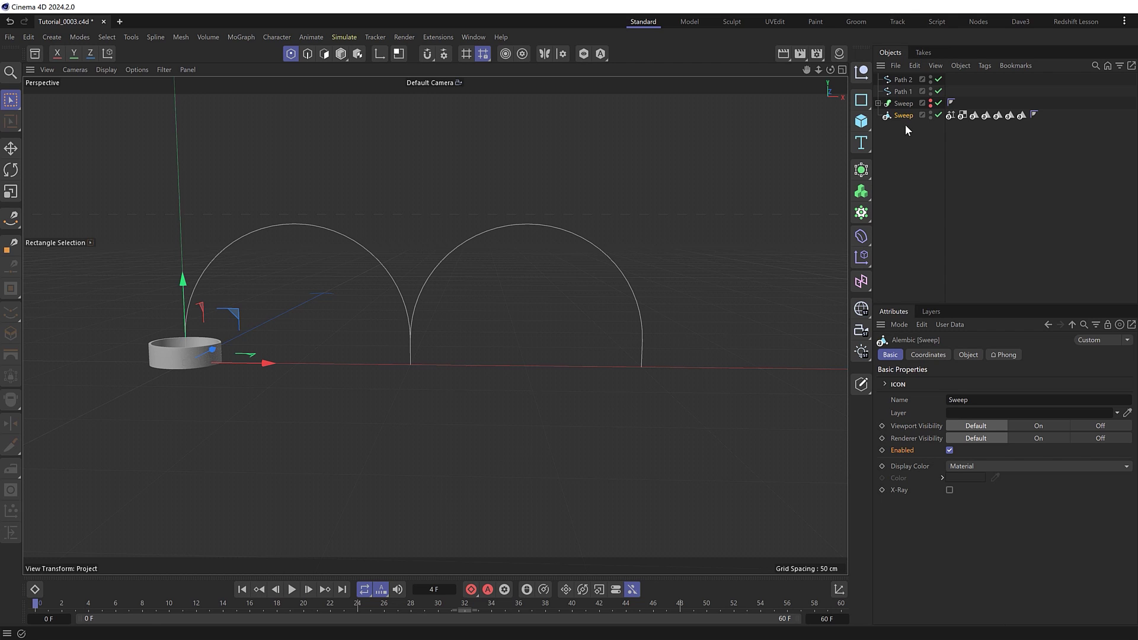
- Wrap the baked Alembic Sweep in a MoGraph Cloner set to Linear mode
left_click(862, 213)
left_click(902, 231)
left_click_drag(480, 327, 400, 382, "alt")
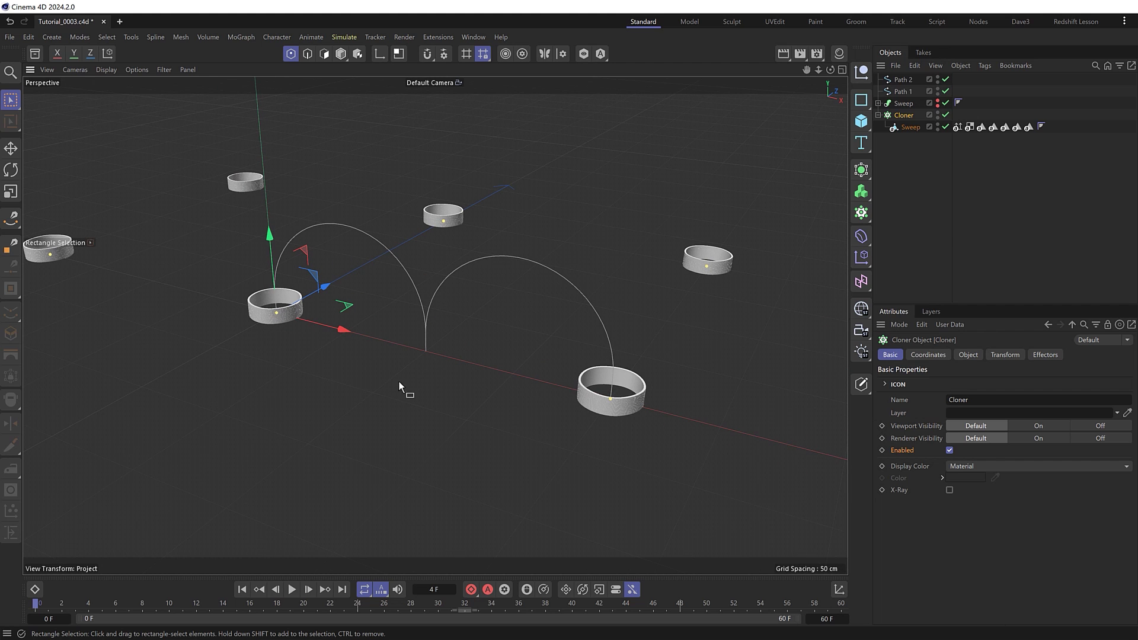
left_click(976, 354)
left_click(969, 383)
left_click(972, 410)
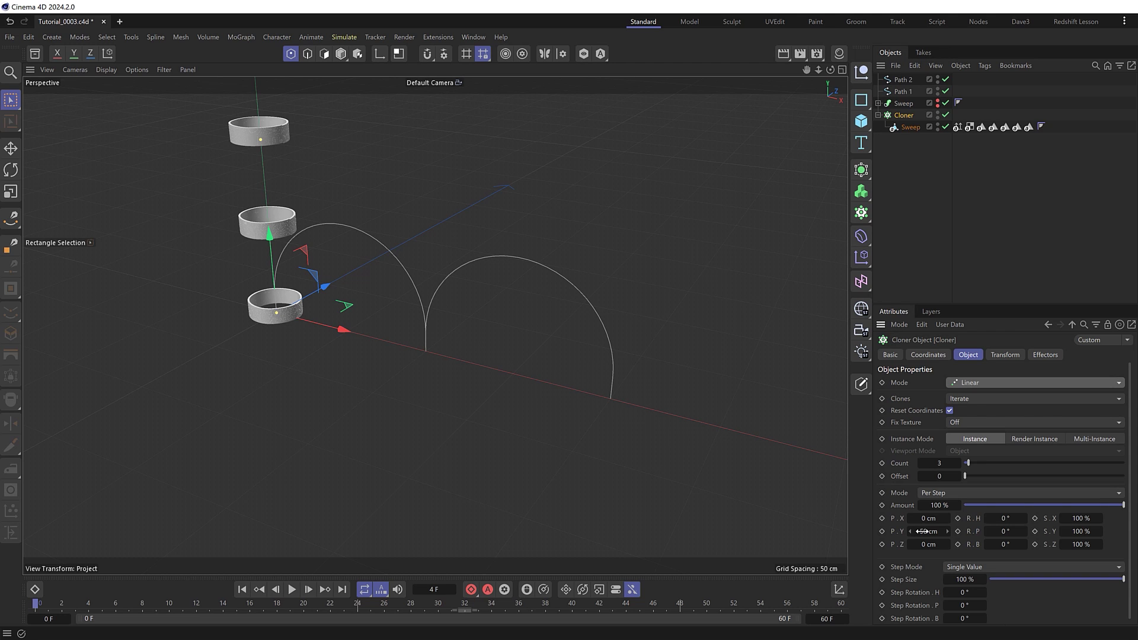
- Set the clone spacing to P.Y 0 cm and P.X 200 cm, then play the clones
left_click_drag(931, 531, 1019, 519)
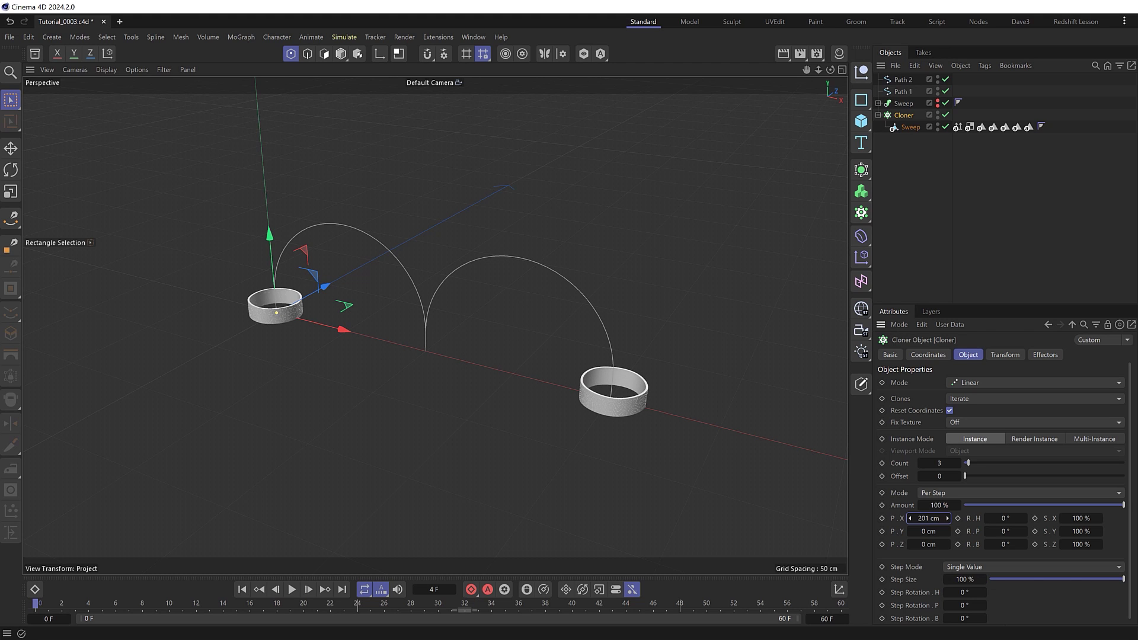
double_click(922, 518)
type("200")
key("Return")
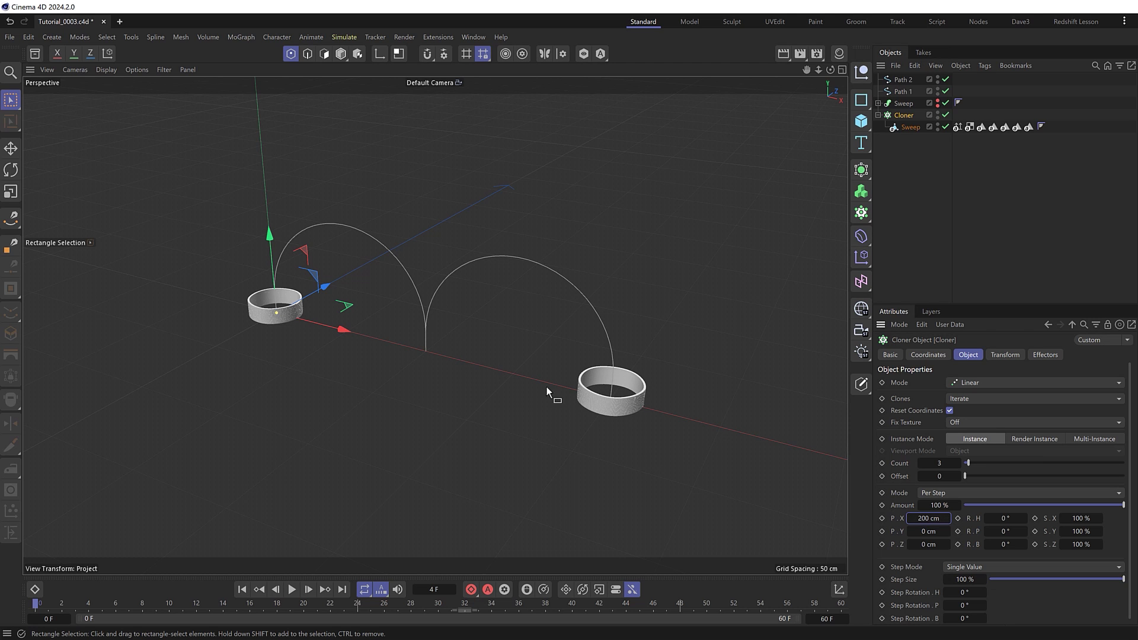
scroll(313, 316, "down", 3)
scroll(389, 318, "down", 4)
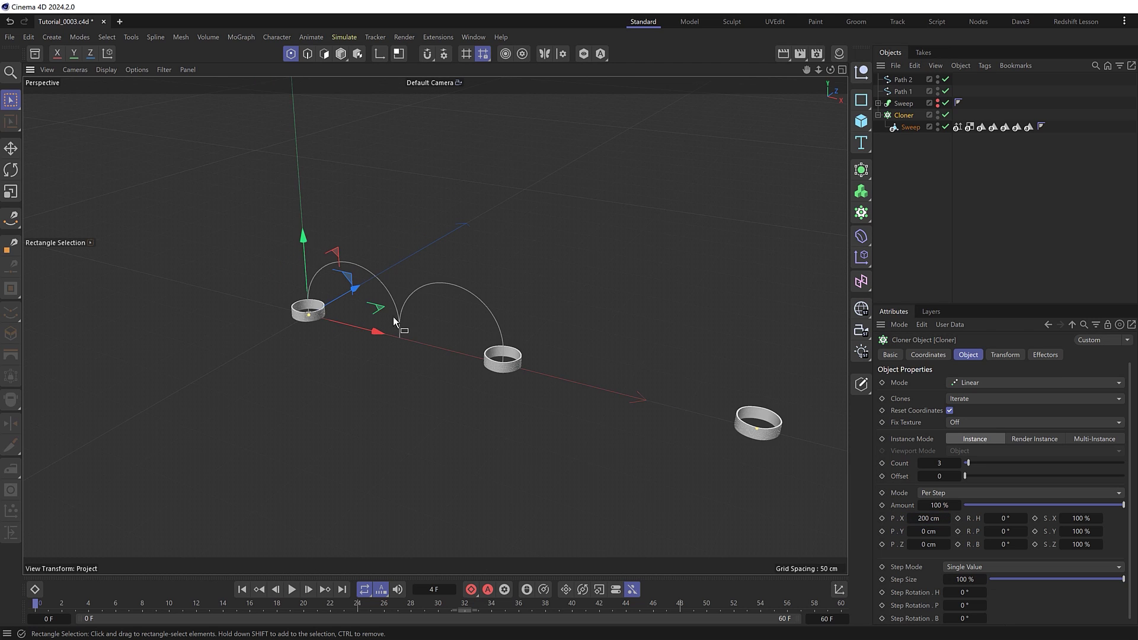
left_click(296, 589)
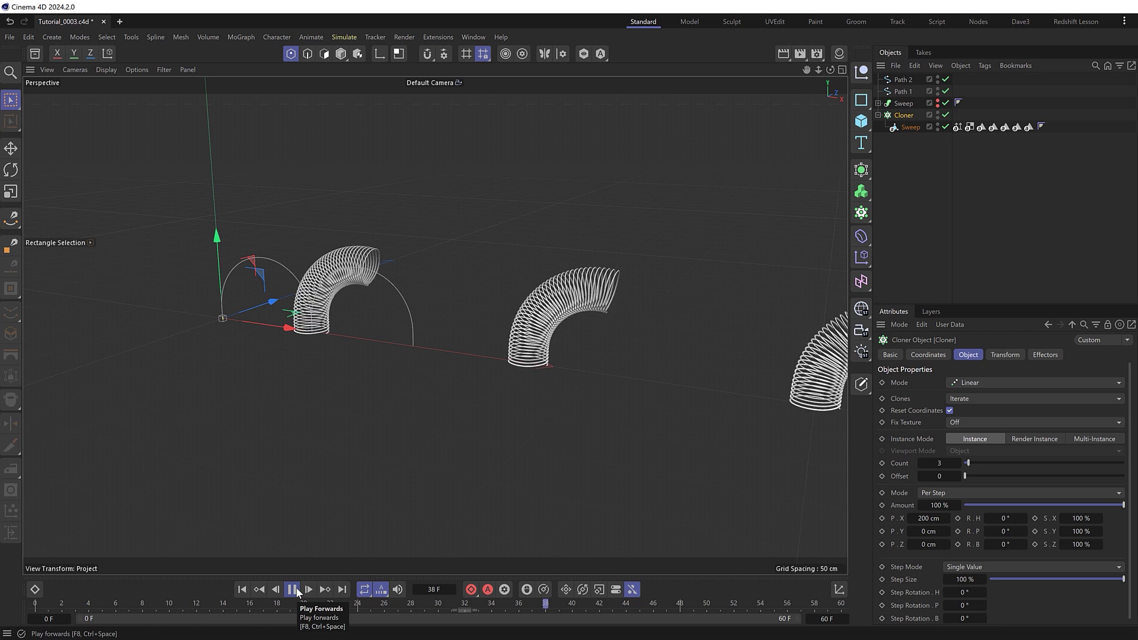
left_click(297, 590)
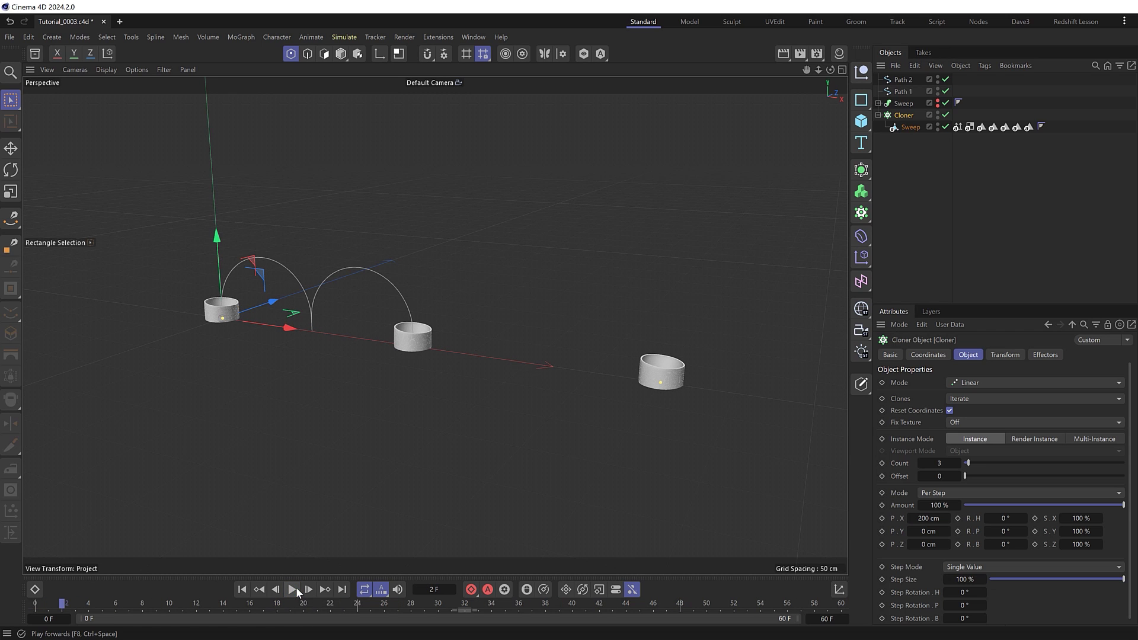
- Add a Step effector to the Cloner with Scale unchecked and a 30 F Time Offset
left_click(242, 591)
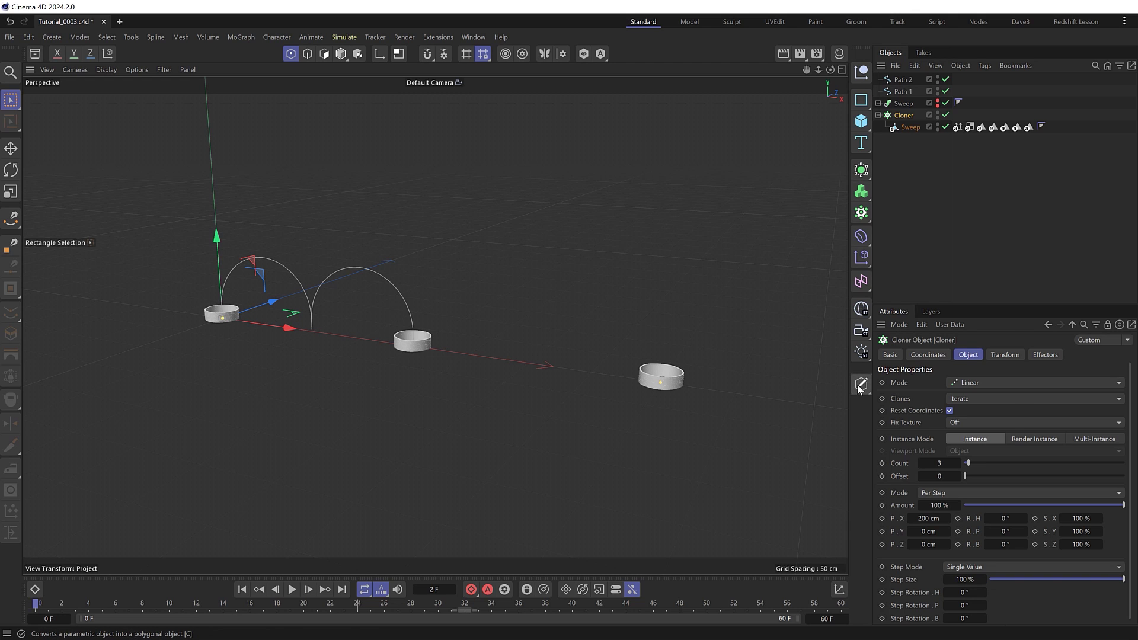
key("shift+c")
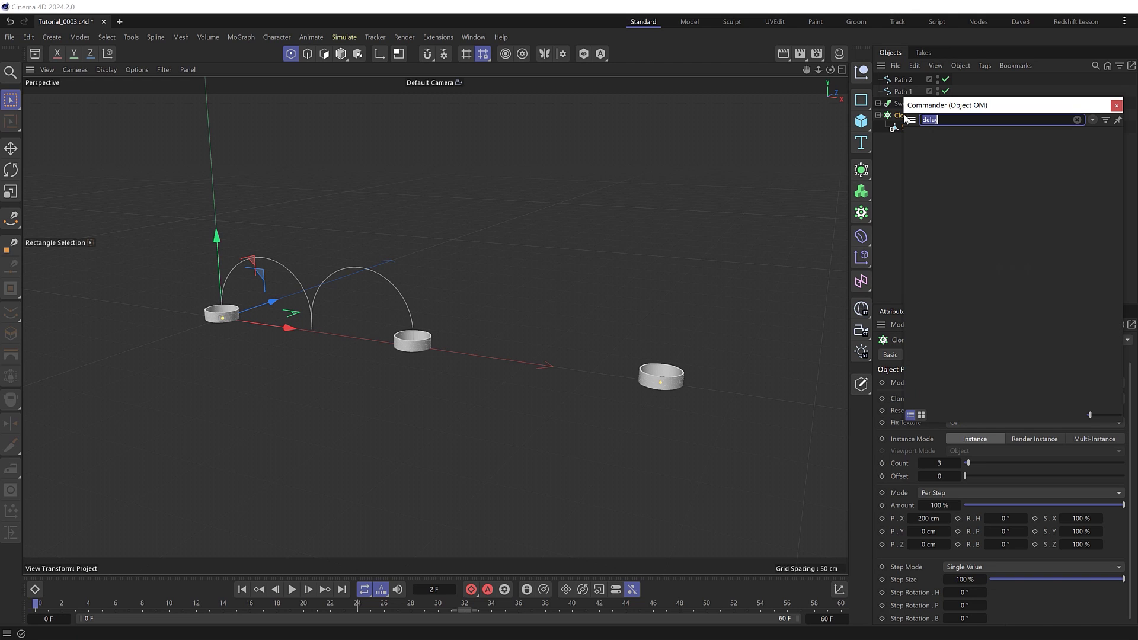
type("step")
left_click(980, 138)
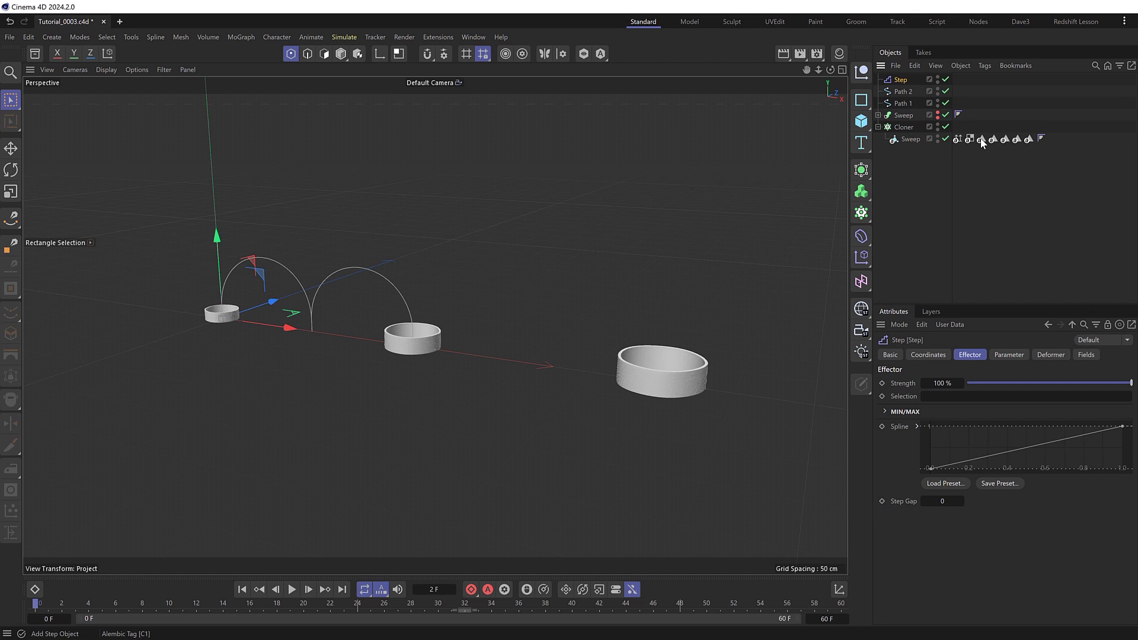
left_click(1009, 355)
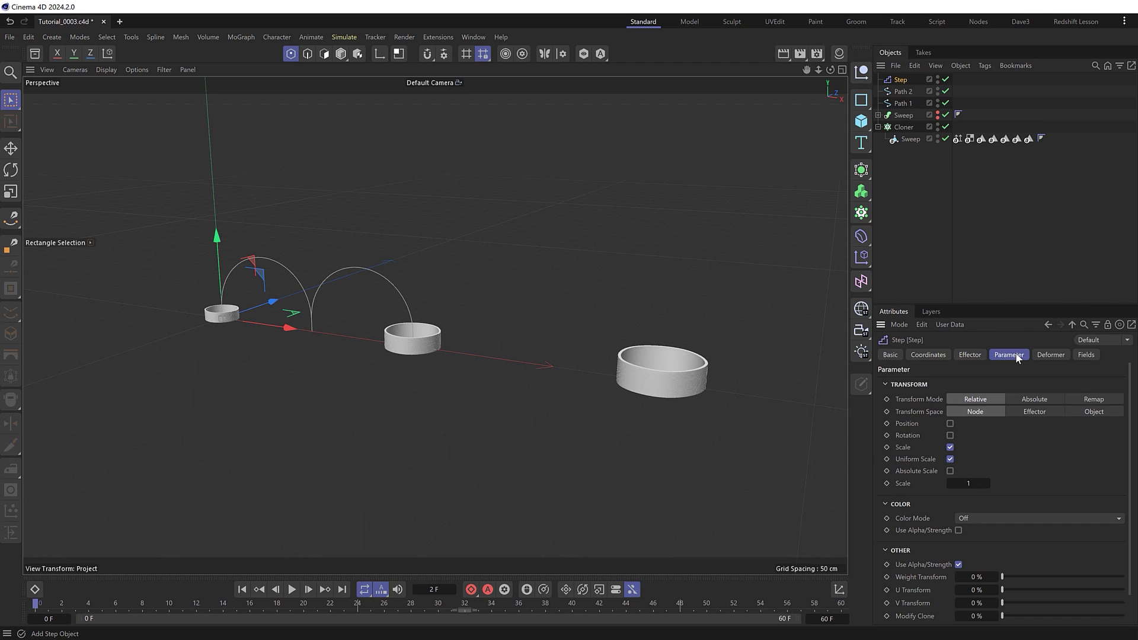
left_click(951, 447)
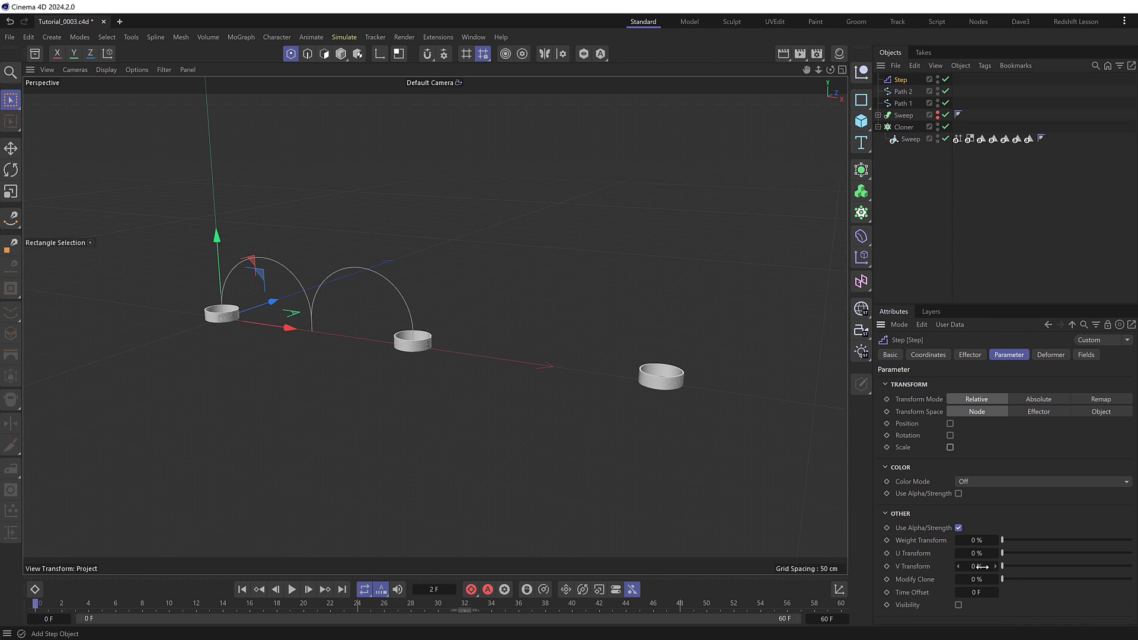
mouse_move(977, 593)
left_mouse_down()
mouse_move(999, 592)
mouse_move(922, 581)
left_mouse_up()
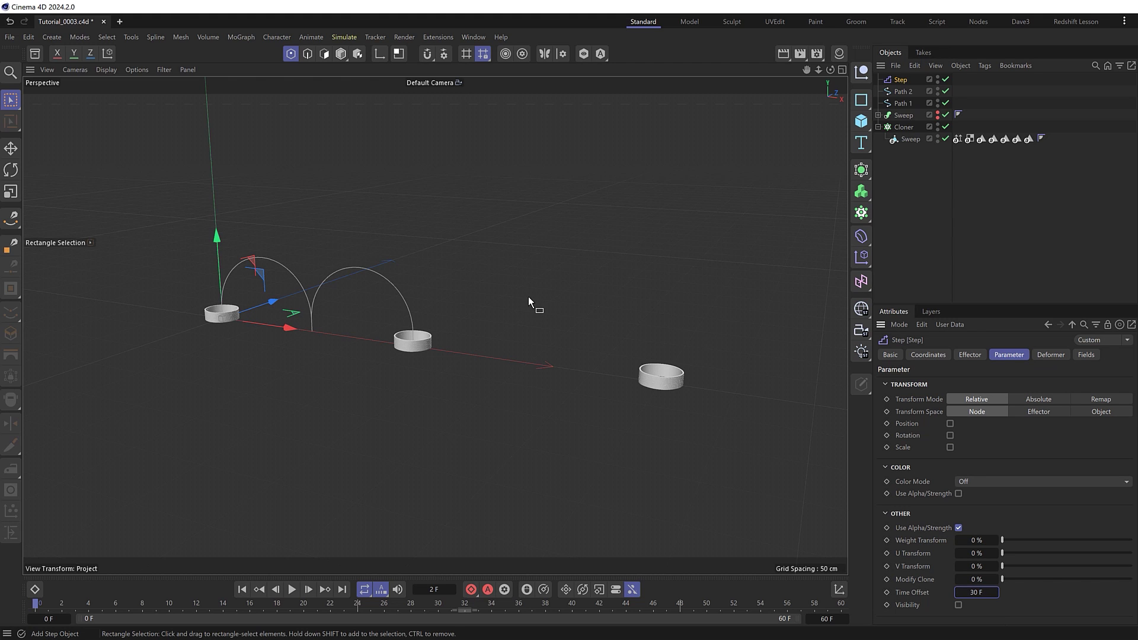
- Select the baked Sweep, disable Alembic auto-playback, and keyframe Frame at 0 F on frame 0
left_click(908, 140)
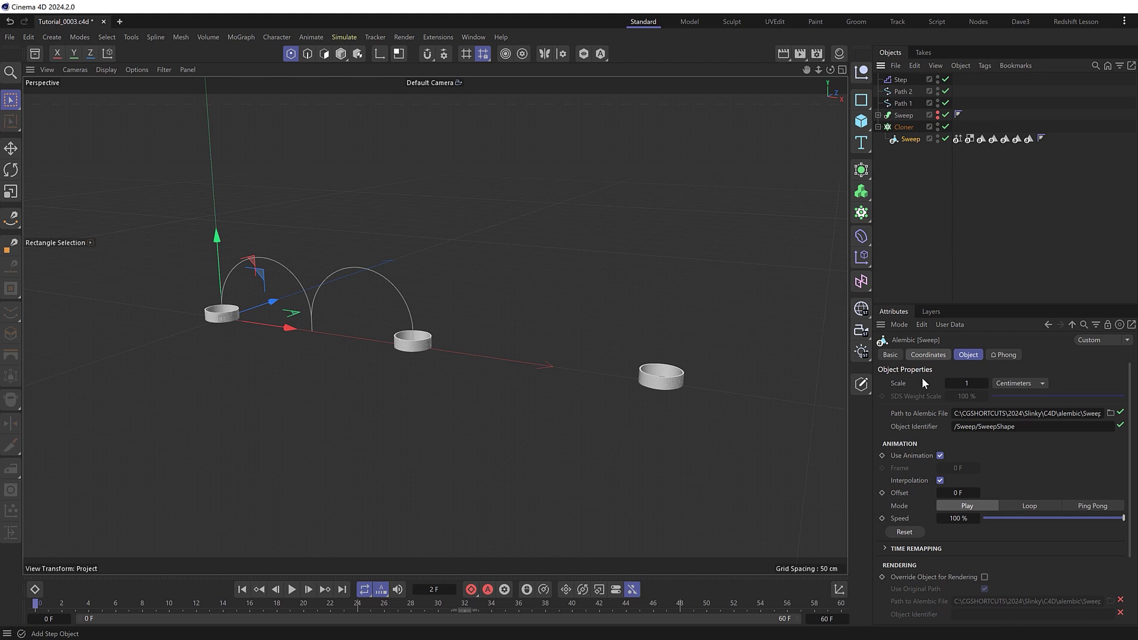
left_click(939, 455)
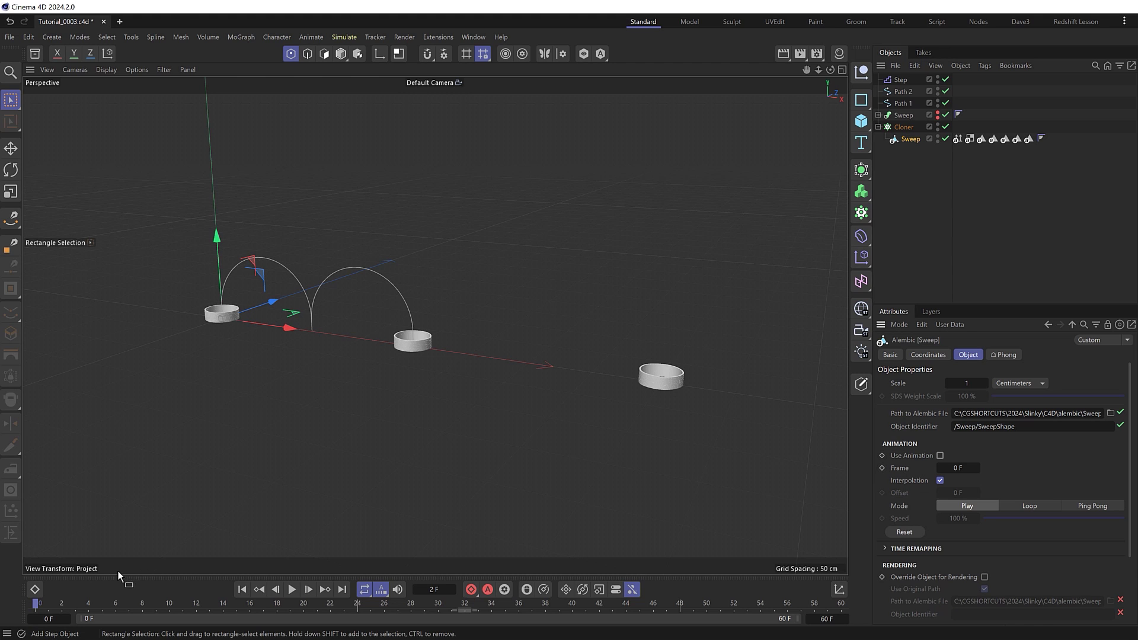
left_click(882, 468)
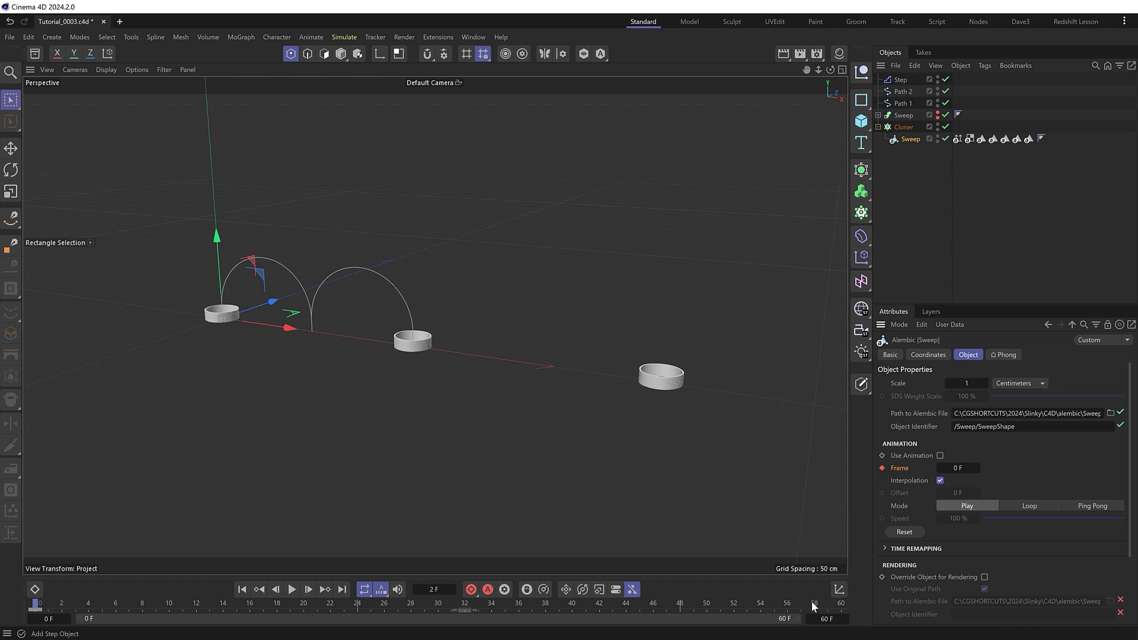
- On frame 60, set the Alembic Frame to 60 F, keyframe it, and scrub to preview
left_click(841, 604)
double_click(957, 468)
type("60")
key("Return")
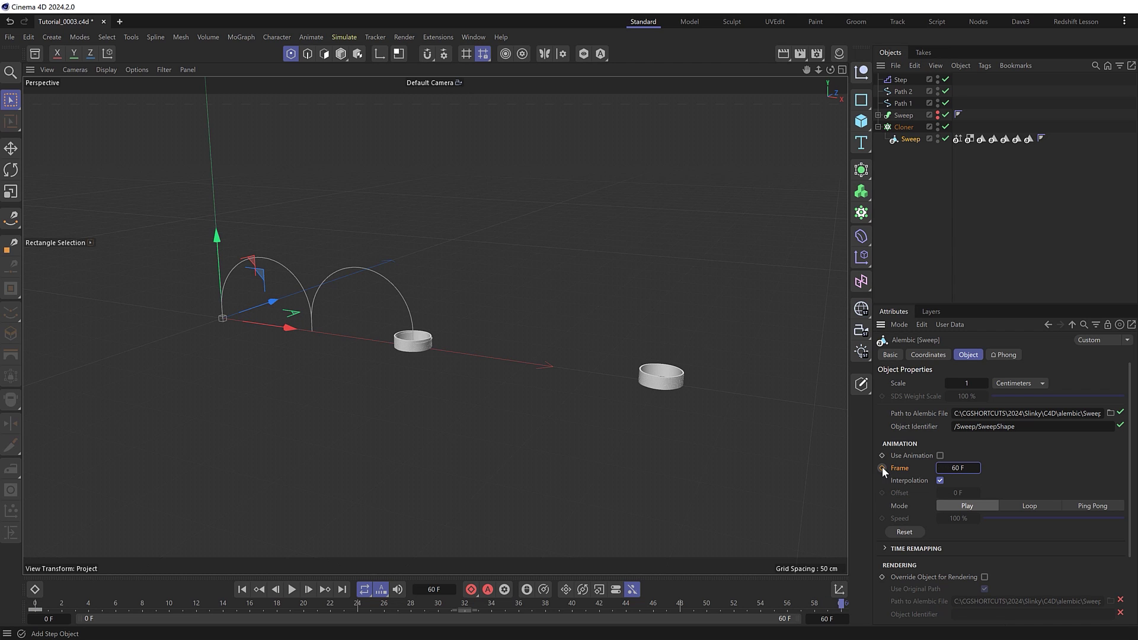
left_click(882, 468)
left_click_drag(841, 604, 277, 610)
- Set the Step effector's Time Offset to 120 F, previewing the staggered poses
left_click_drag(351, 610, 560, 607)
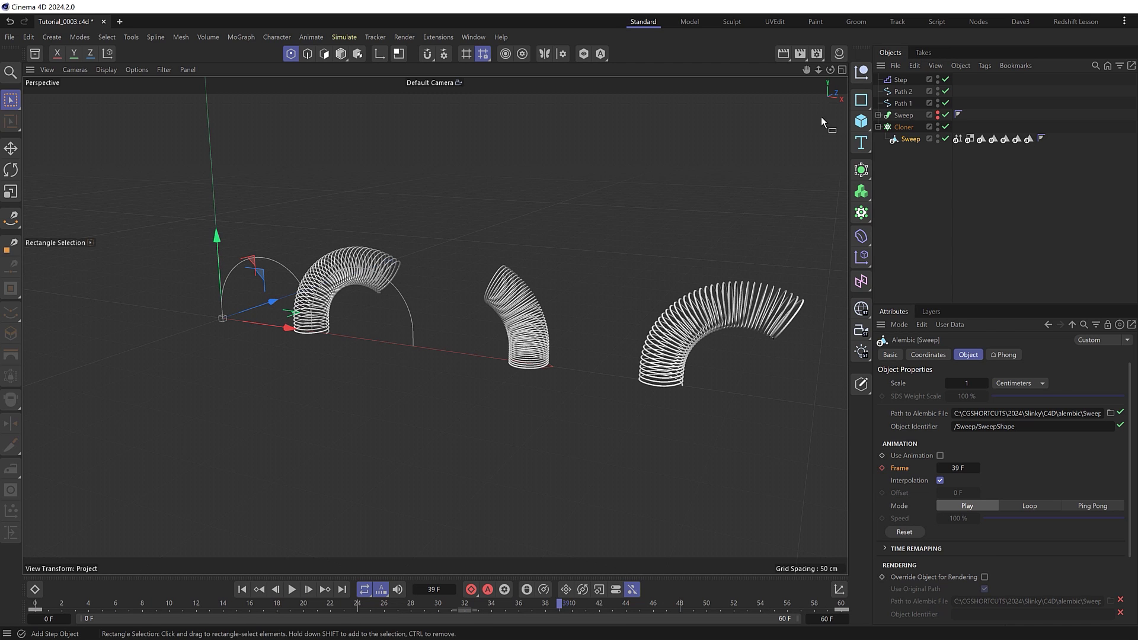
left_click(901, 80)
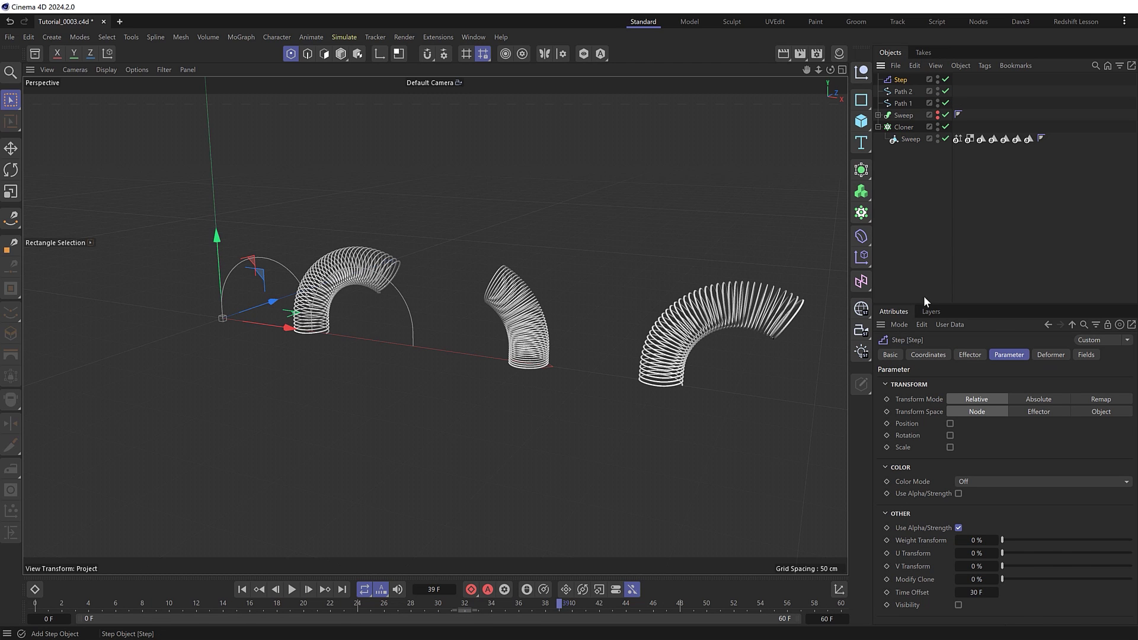
left_click_drag(977, 594, 984, 593)
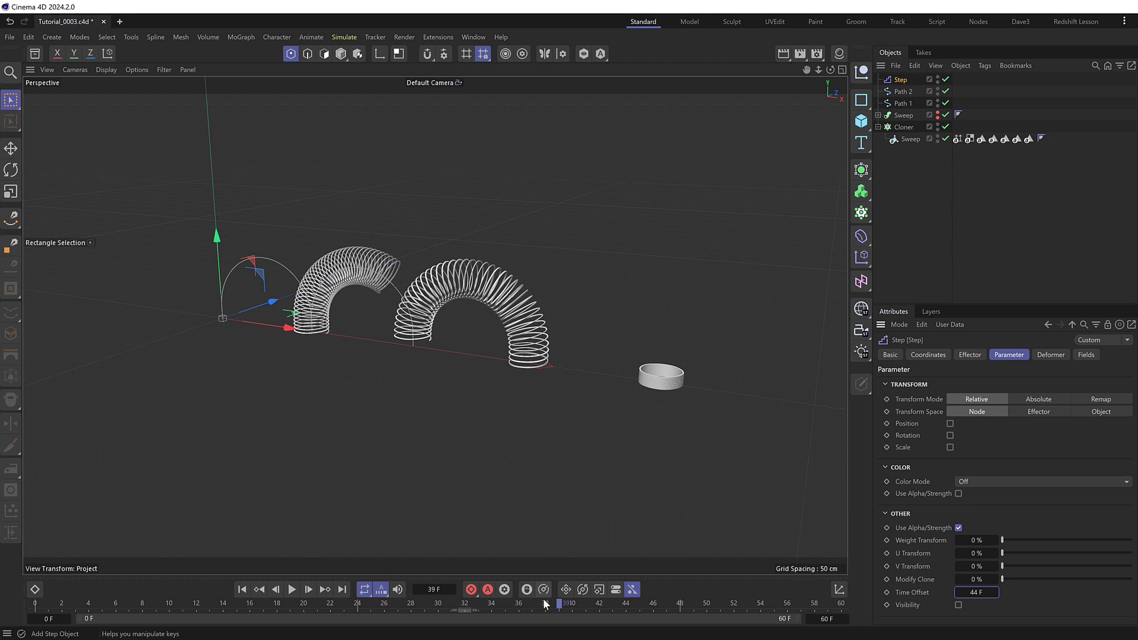
left_click_drag(550, 600, 852, 600)
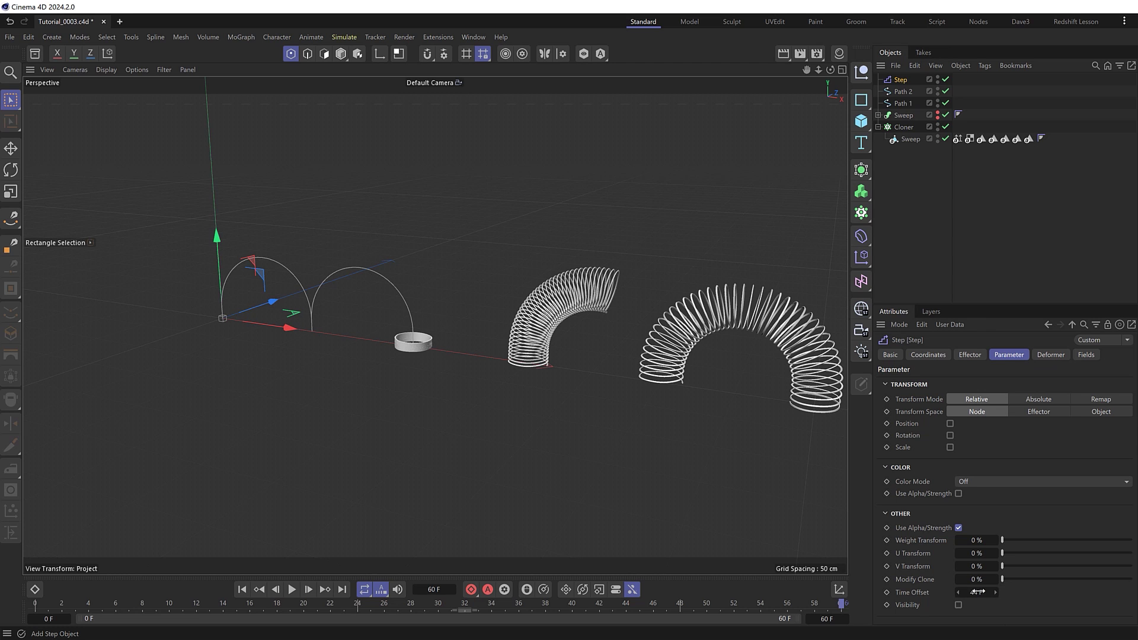
left_click_drag(996, 592, 1032, 593)
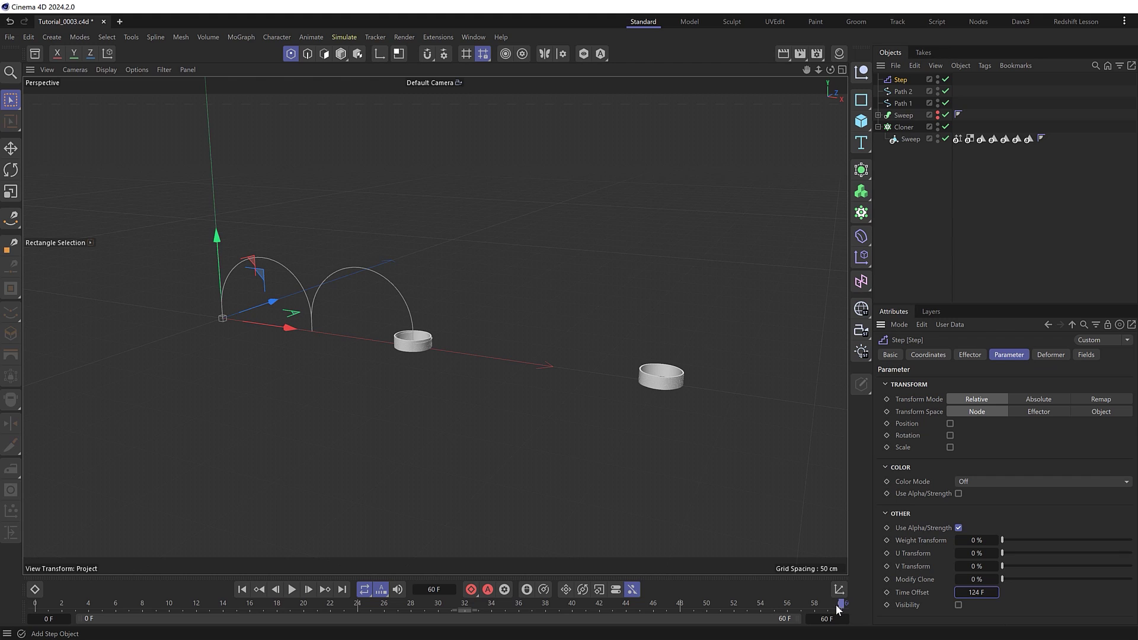
double_click(976, 593)
type("120")
key("Return")
- Extend the scene's end frame to 180
double_click(826, 618)
type("180")
key("Return")
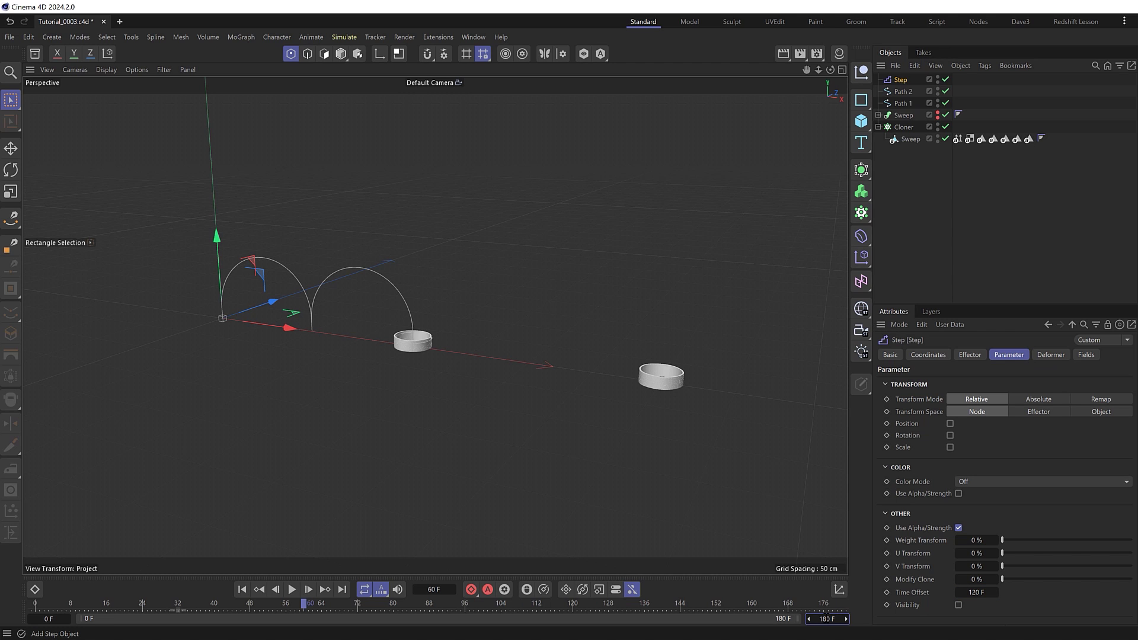
left_click(258, 589)
left_click(292, 589)
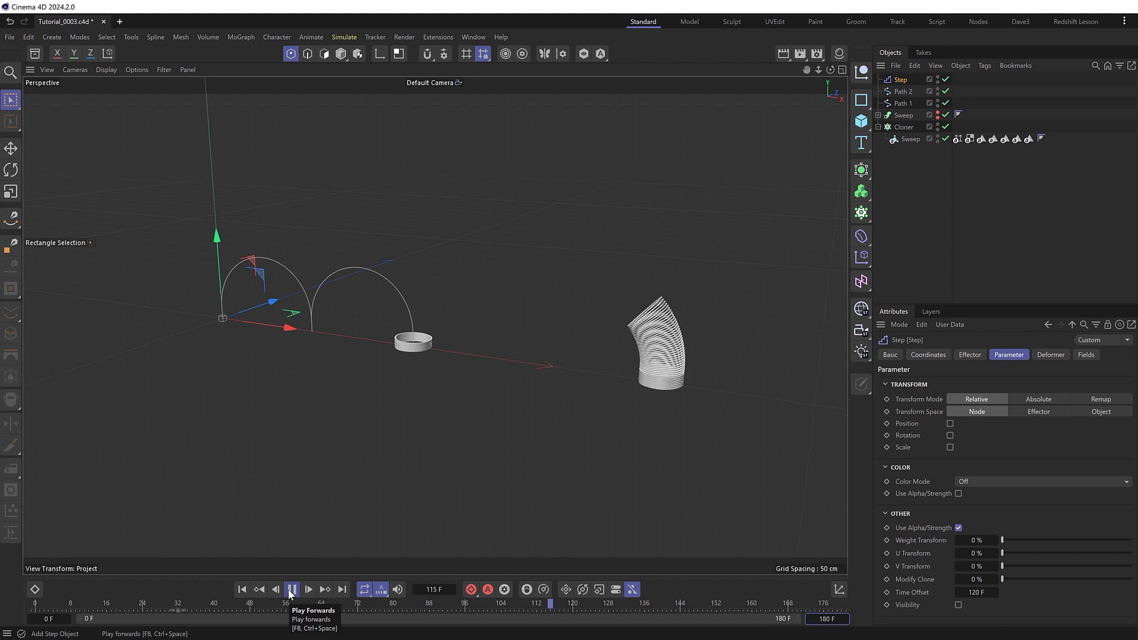
left_click(292, 590)
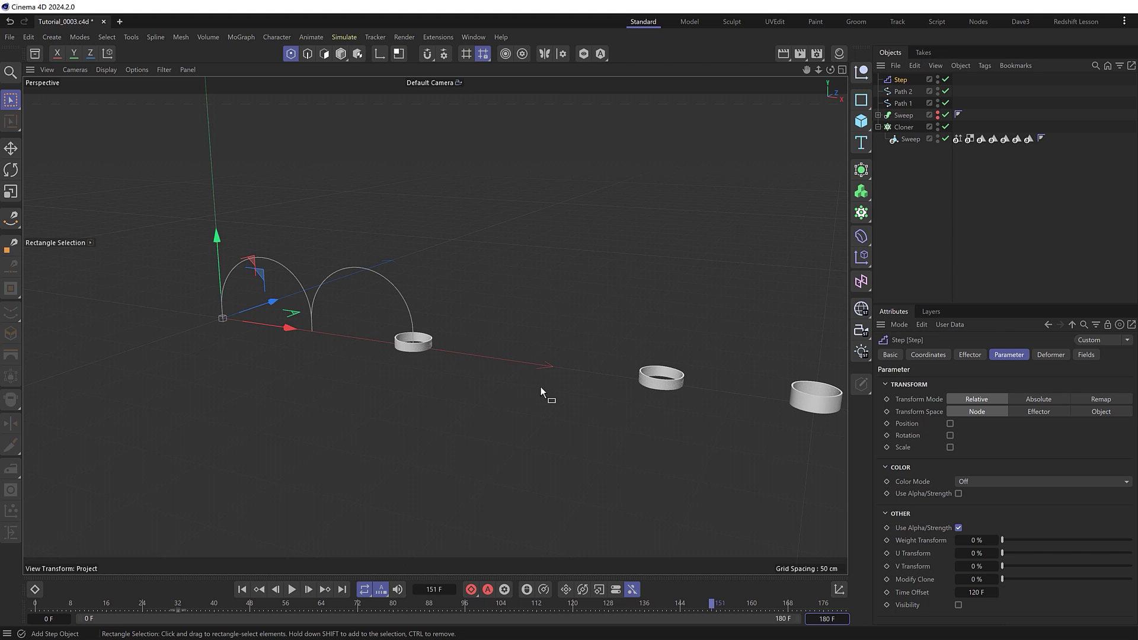
- In the Sweep's Basic tab, key viewport and render visibility Off at frame 151
left_click(242, 589)
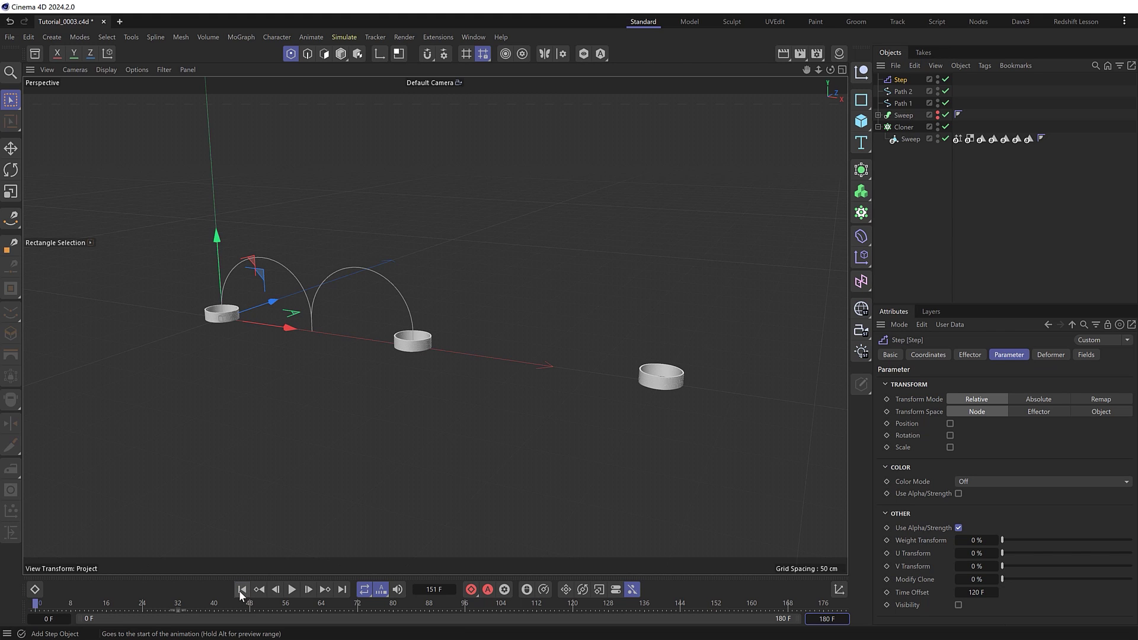
left_click(911, 139)
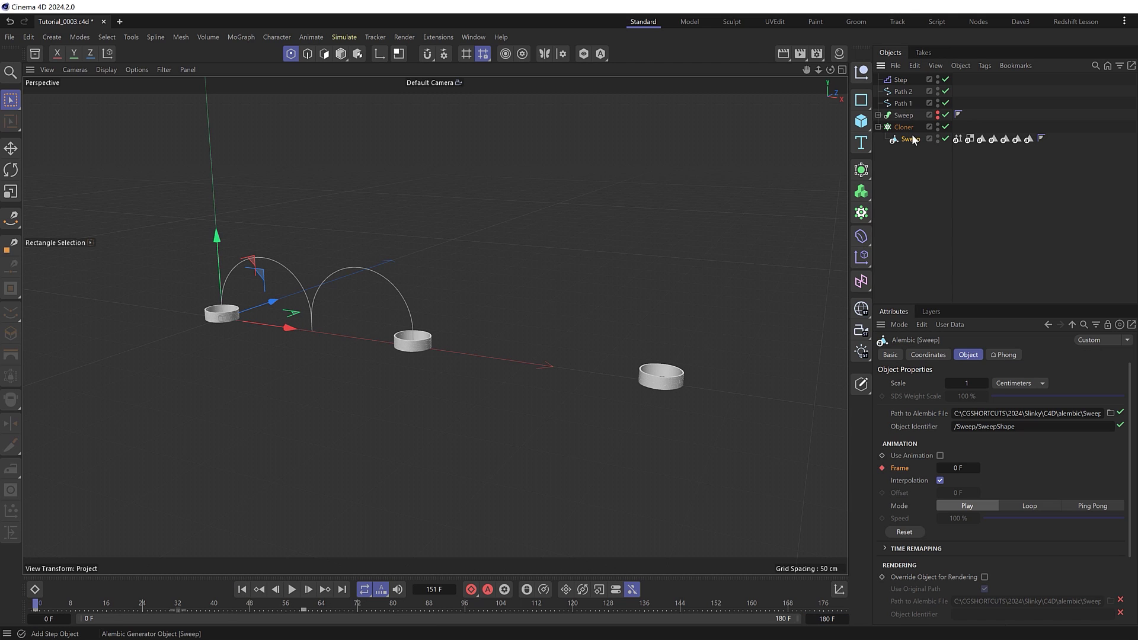
left_click(890, 355)
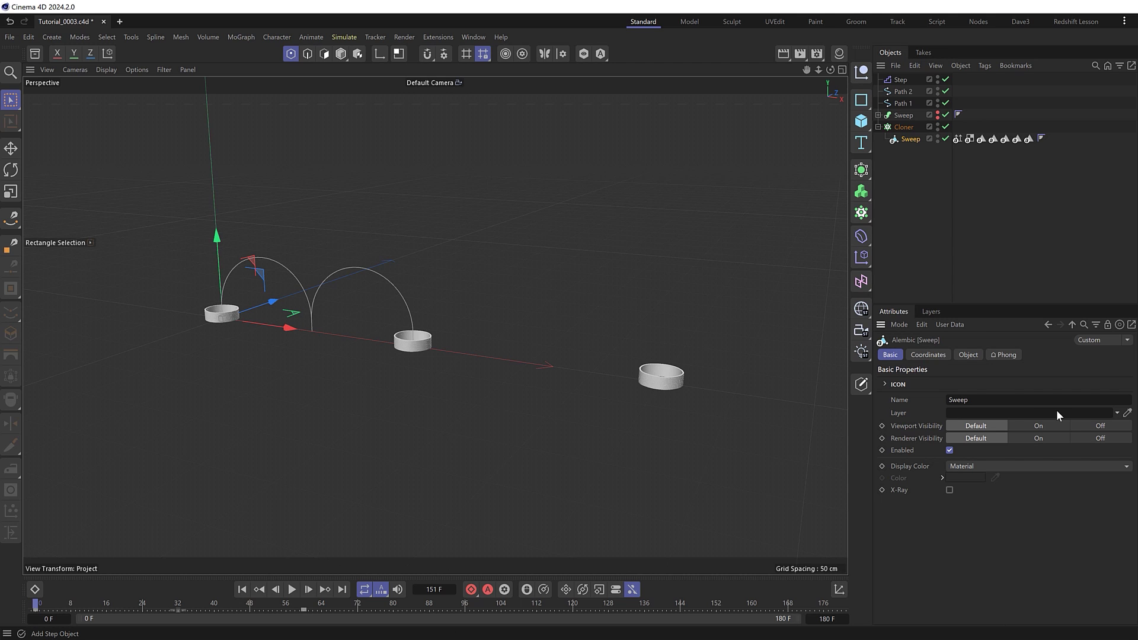
left_click(1100, 426)
left_click(1101, 438)
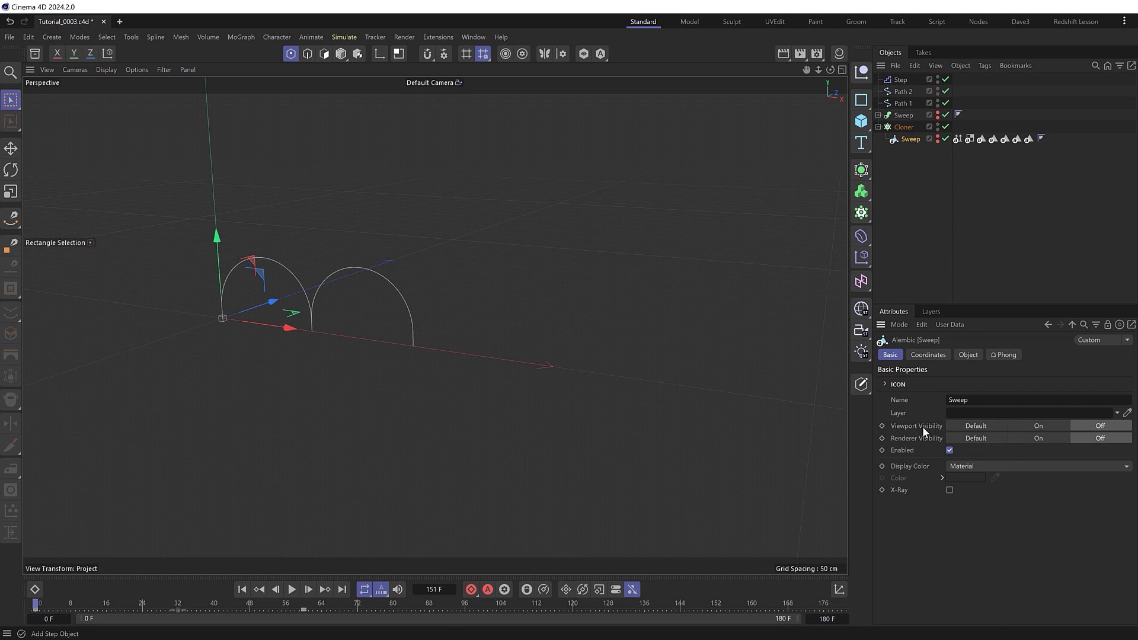
left_click(881, 426)
left_click(882, 439)
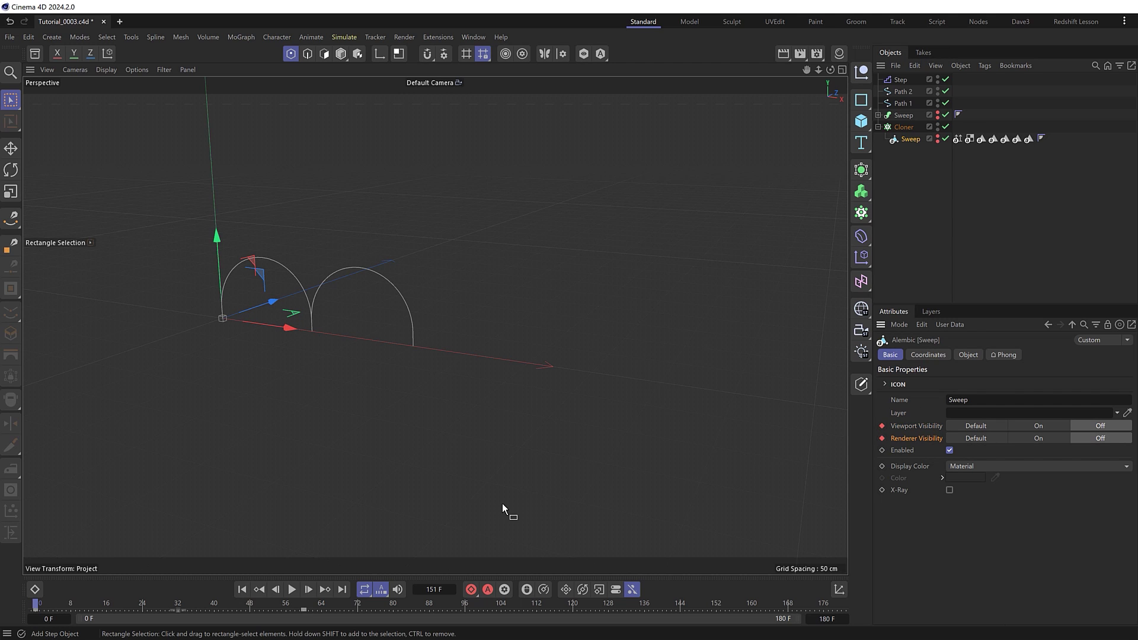
- At frame 1, switch viewport and render visibility back On, then play the animation
left_click(308, 589)
left_click(1035, 424)
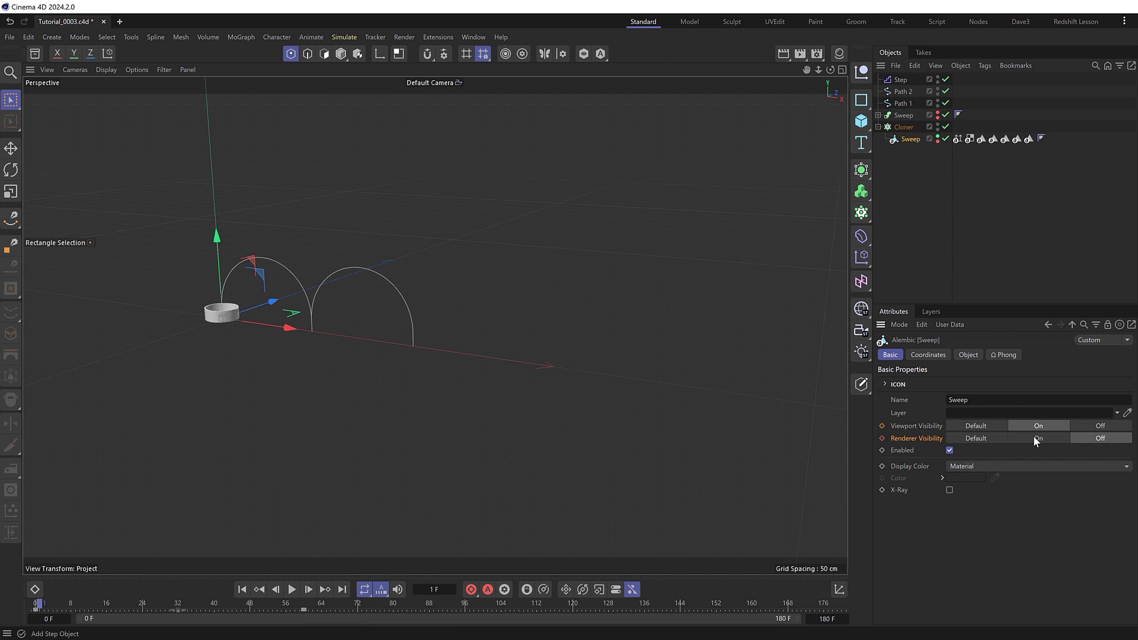
left_click(1039, 438)
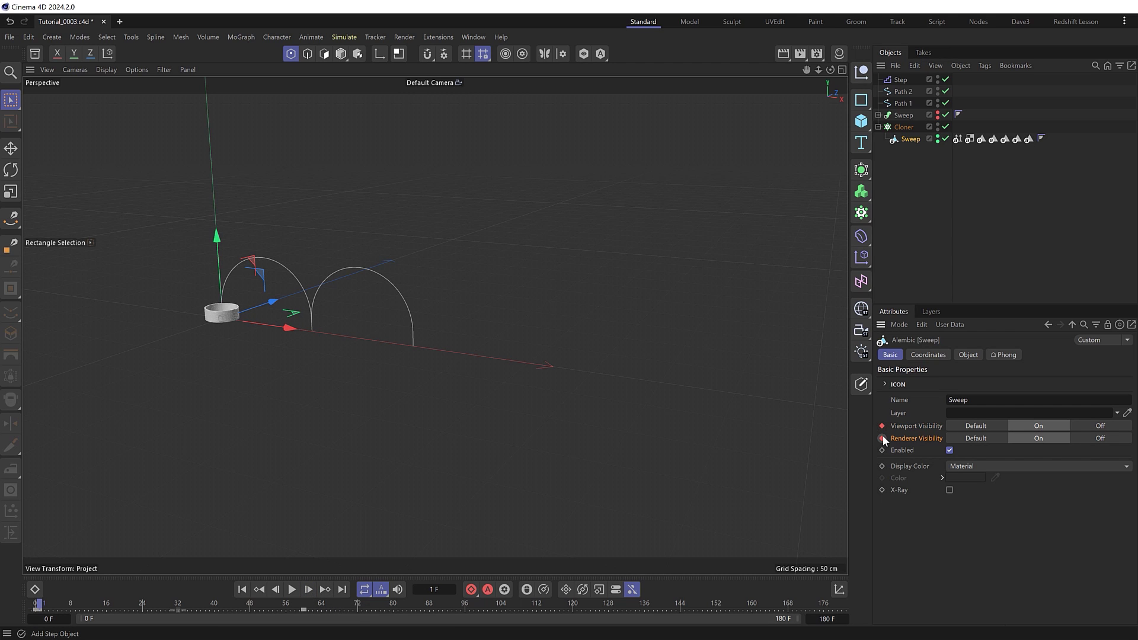
left_click(292, 590)
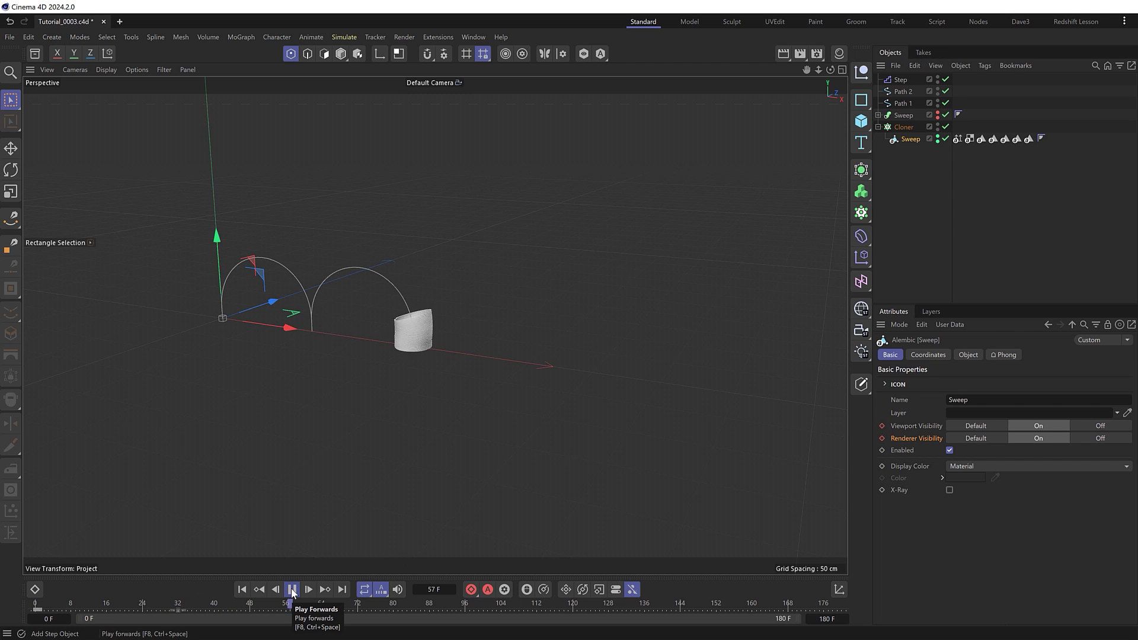
- Stop playback and switch the Sweep's viewport and render visibility Off at frame 61
left_click(291, 590)
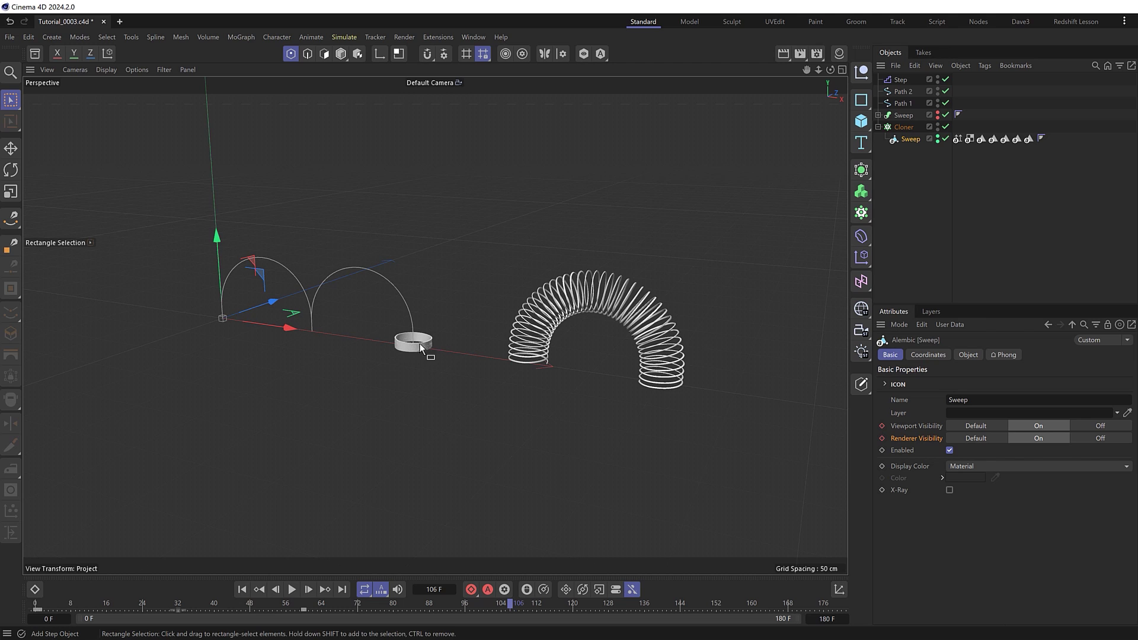
left_click(303, 609)
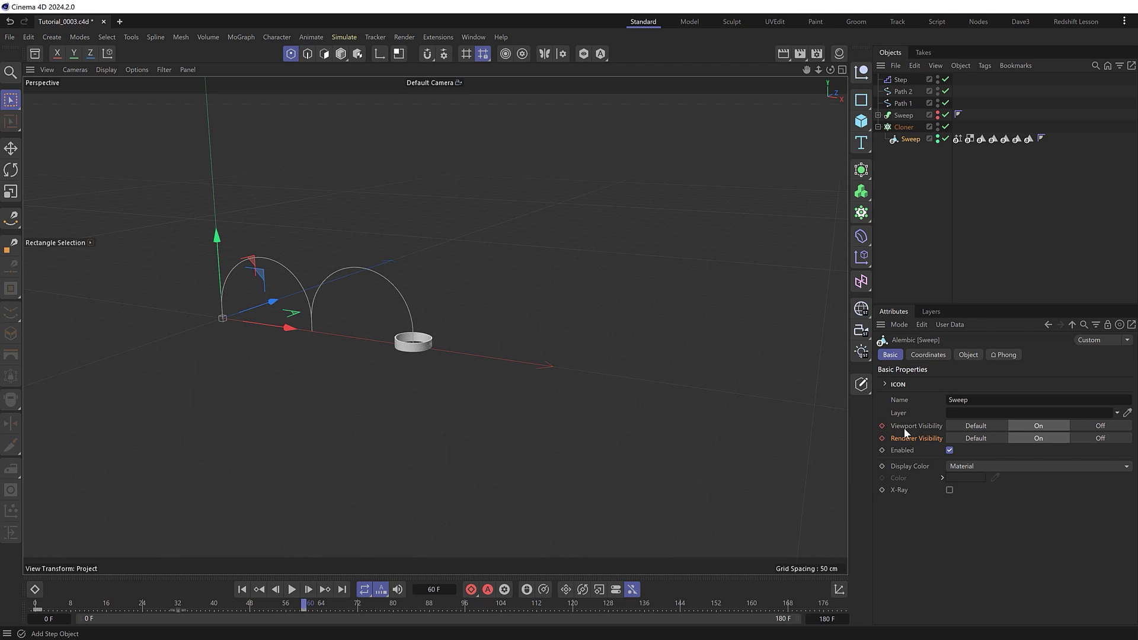
left_click(308, 590)
left_click(1100, 426)
left_click(1101, 438)
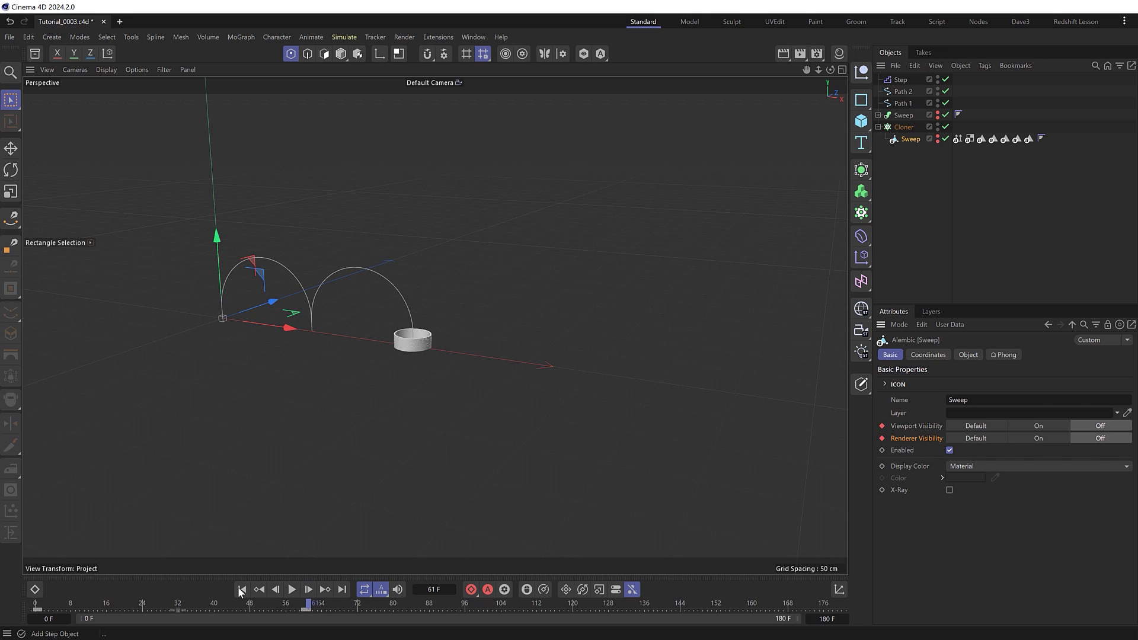
left_click_drag(450, 498, 549, 431, "alt")
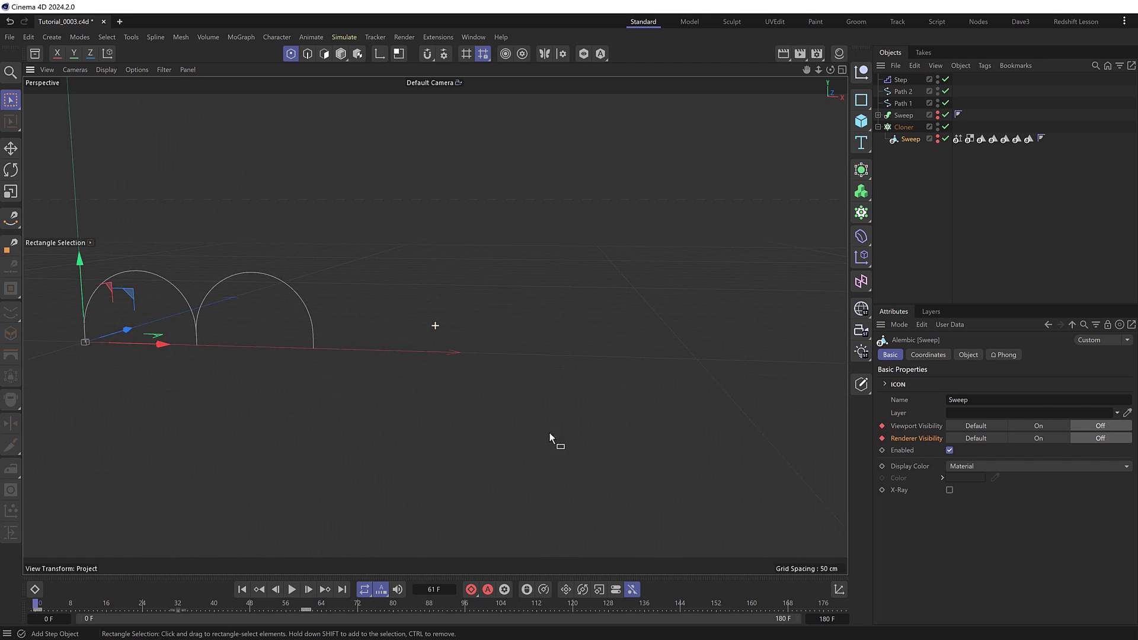
left_click(292, 589)
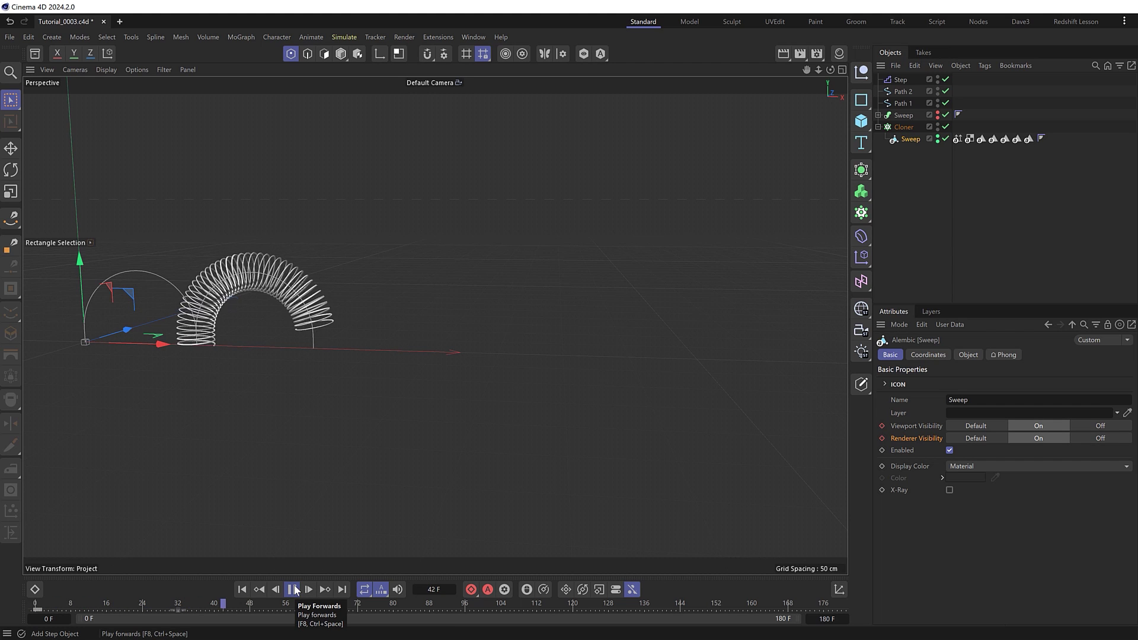